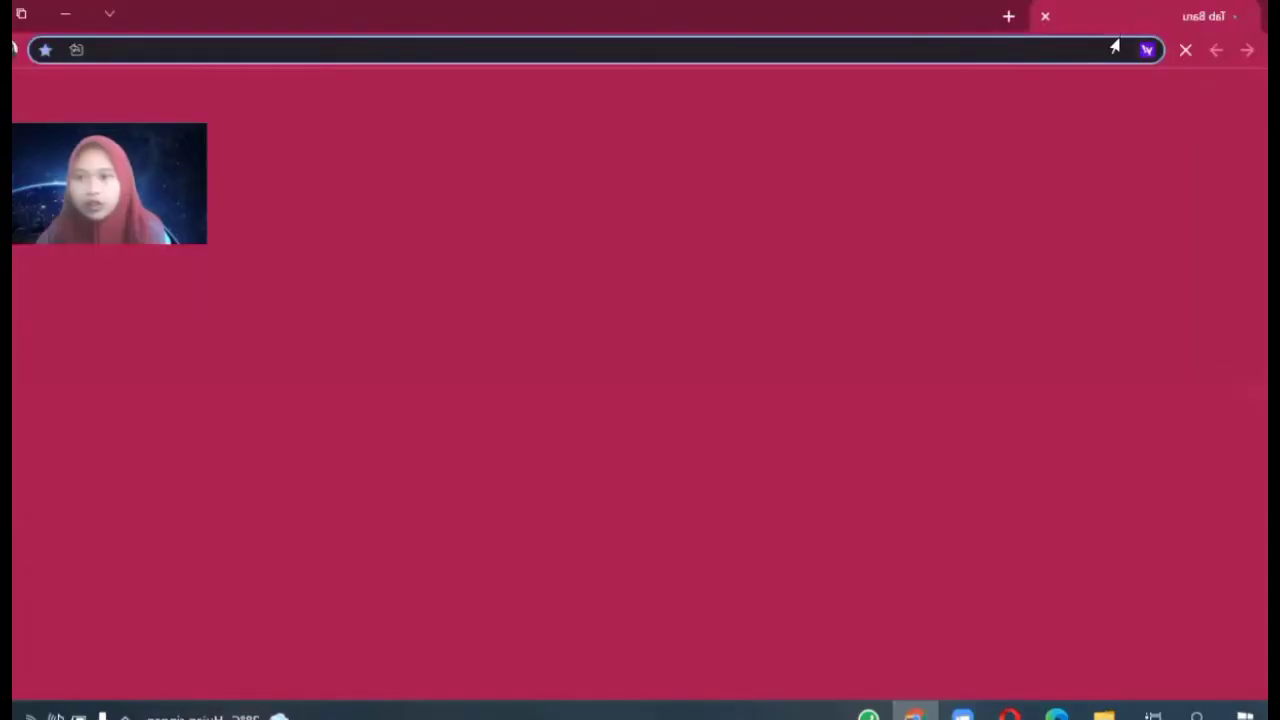
Open the copied address phet.colorado.edu/sims/html/circuit-construction-kit-dc-virtual-lab/latest/circuit-construction-kit-dc-virtual-lab_en.html
right_click(1116, 45)
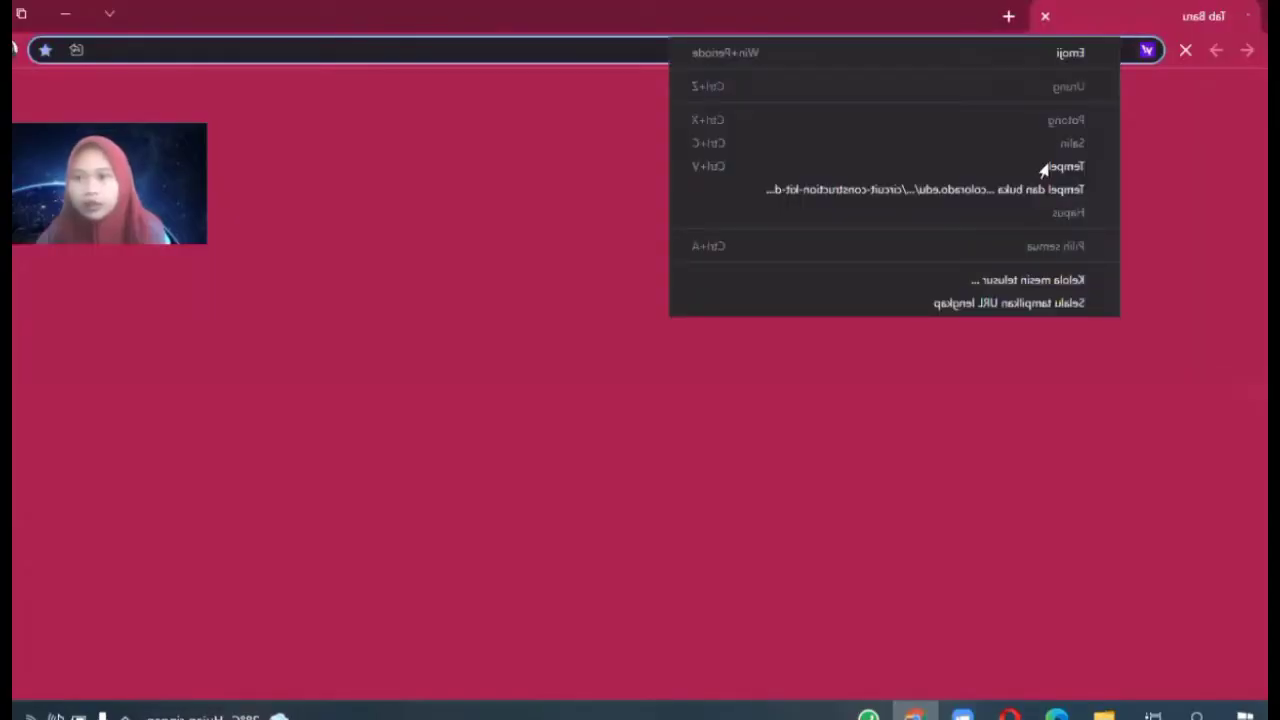
left_click(995, 160)
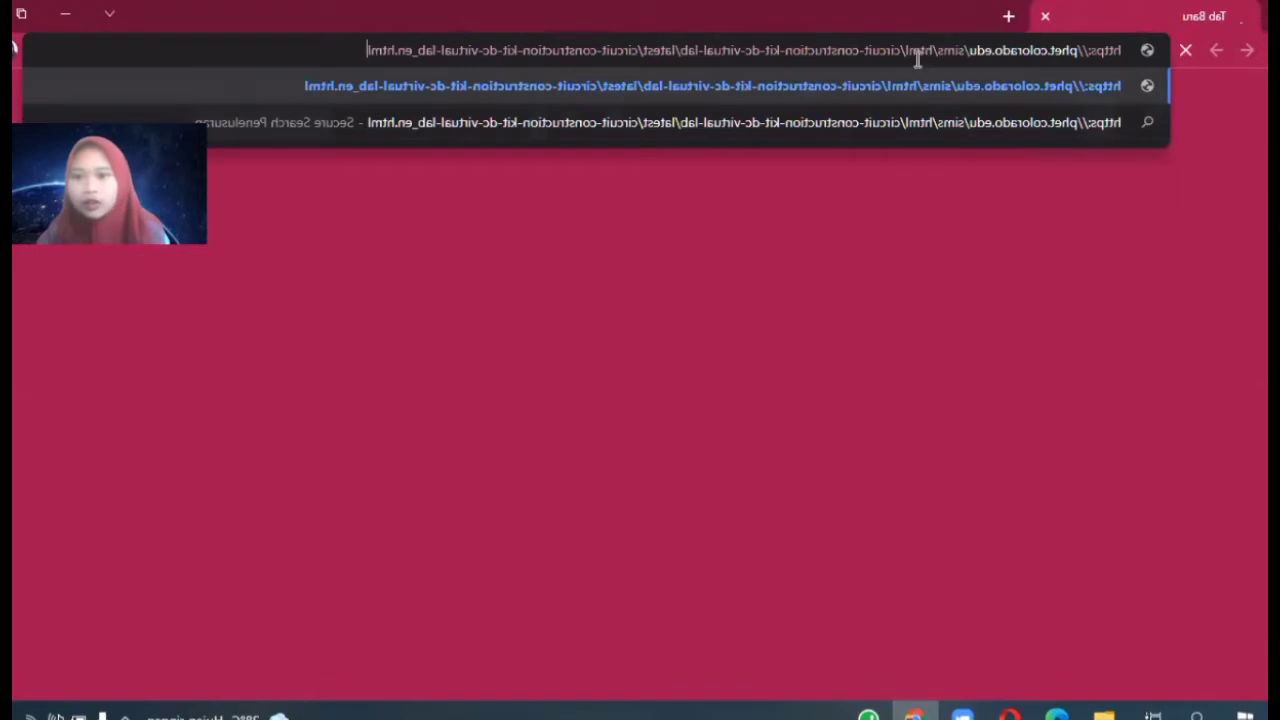
left_click(935, 91)
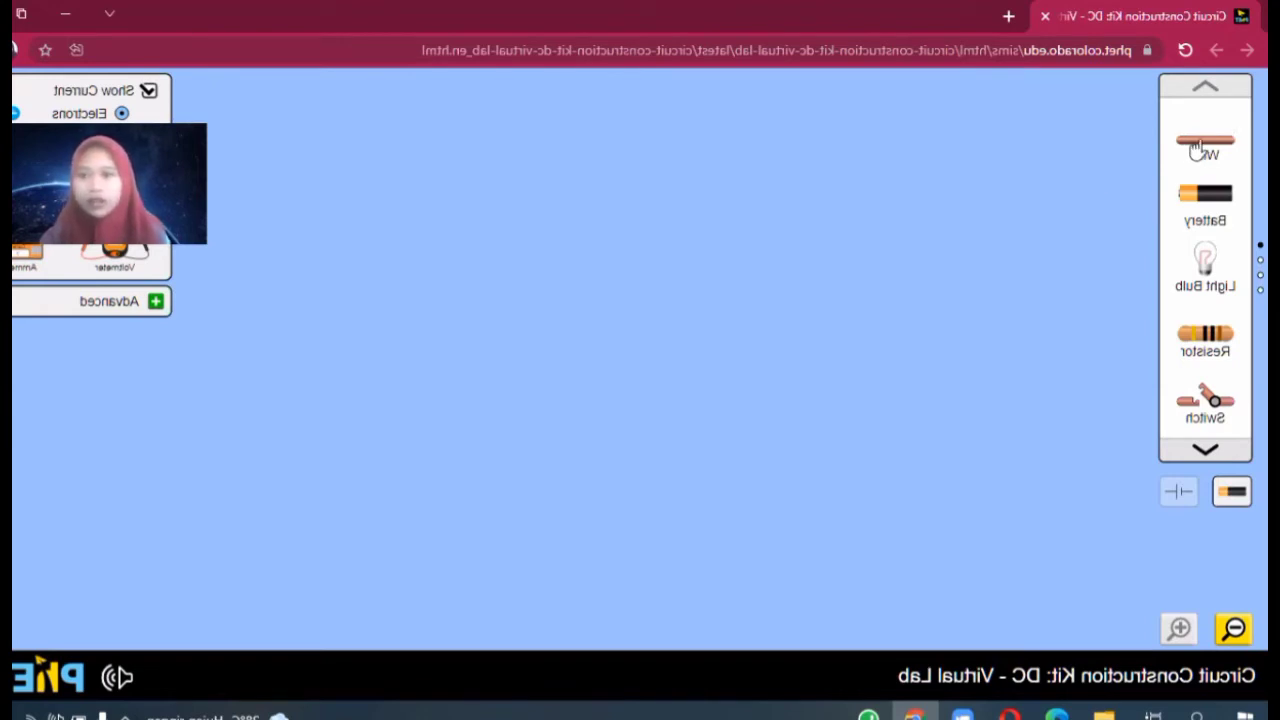
Place a wire in the workspace, attach a light bulb to its end, and connect a second, lengthened wire to the bulb's other terminal
left_click_drag(1172, 155, 940, 200)
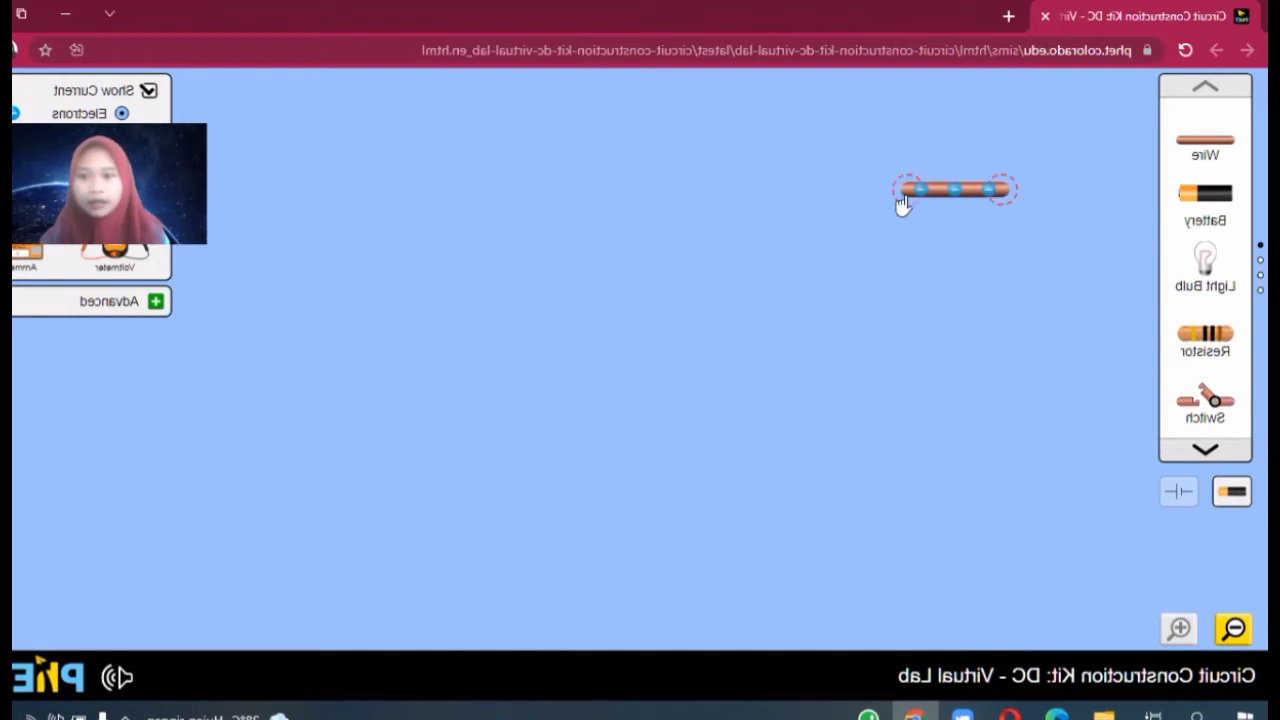
left_click(896, 200)
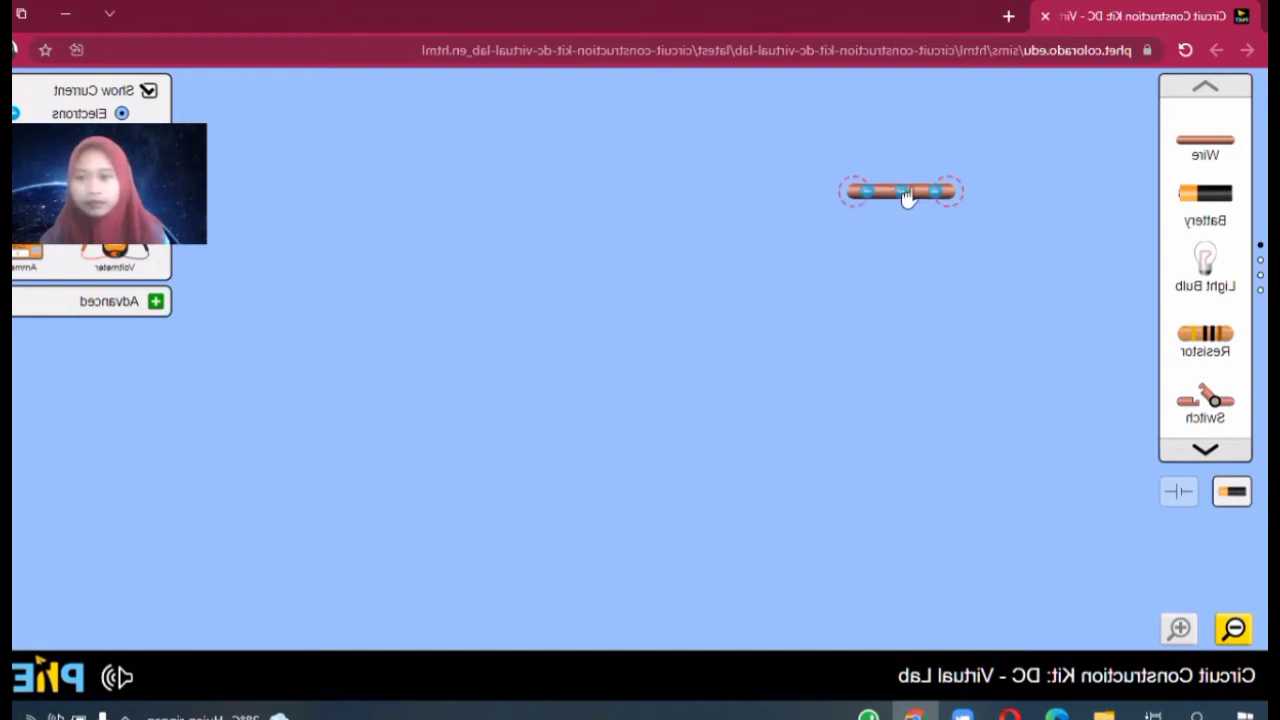
left_click_drag(1206, 262, 847, 181)
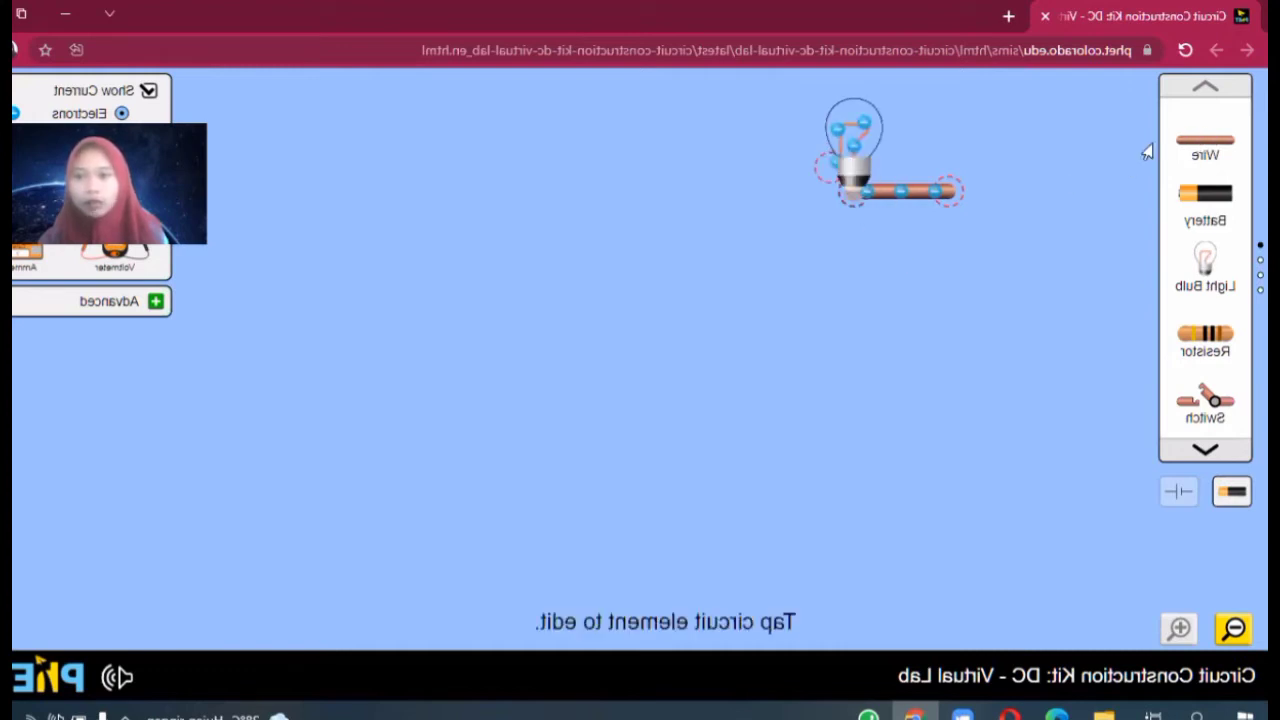
left_click_drag(1196, 156, 775, 168)
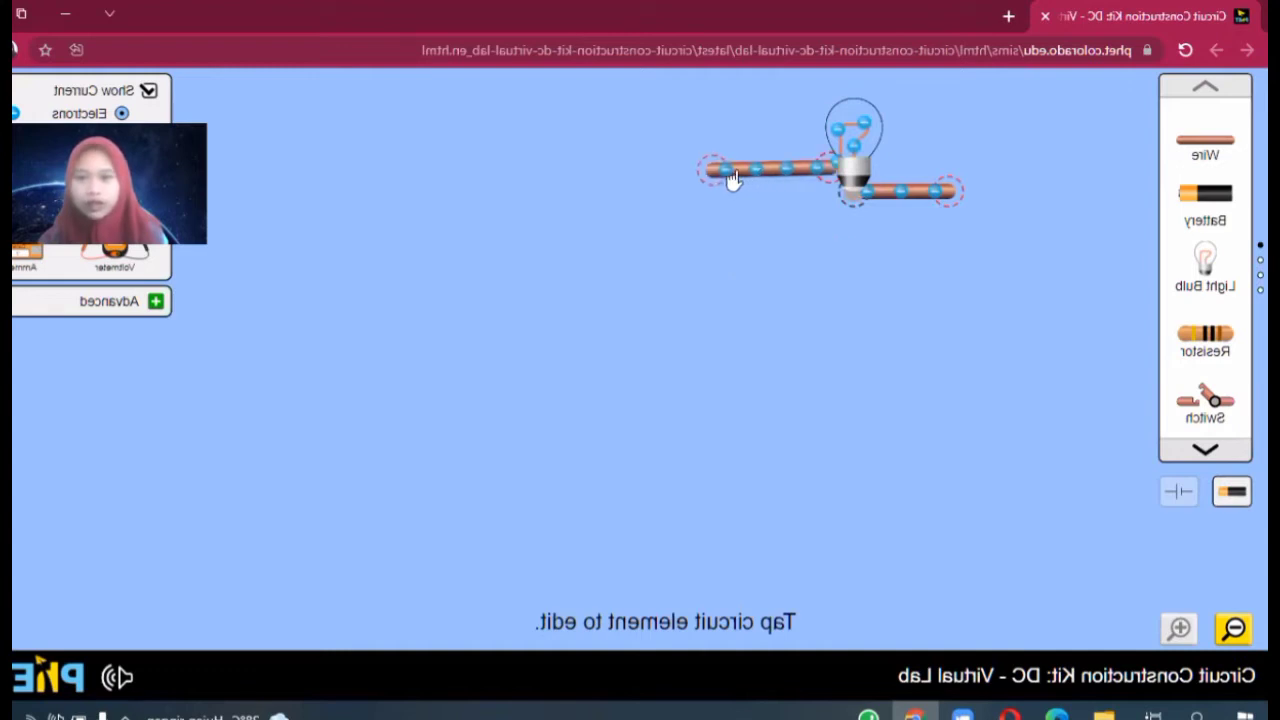
left_click_drag(674, 180, 629, 180)
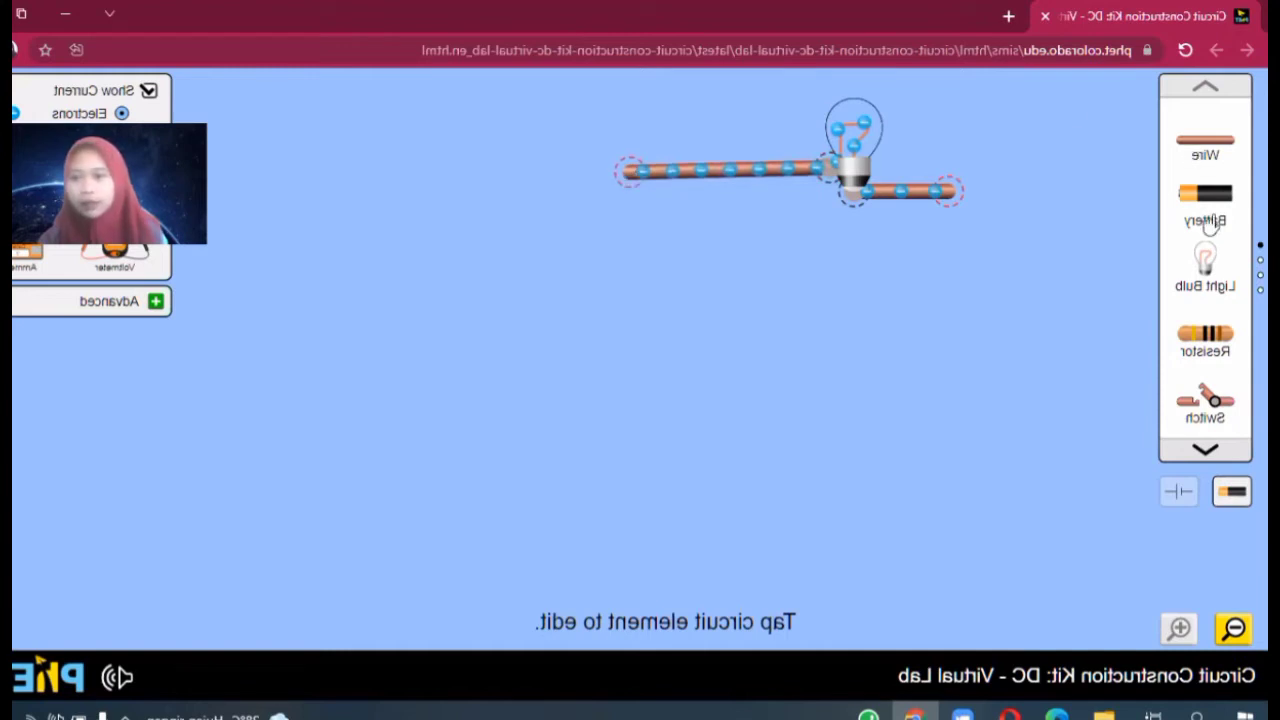
Continue the series row with a second light bulb, a connecting wire, and a third light bulb
left_click_drag(1205, 262, 605, 174)
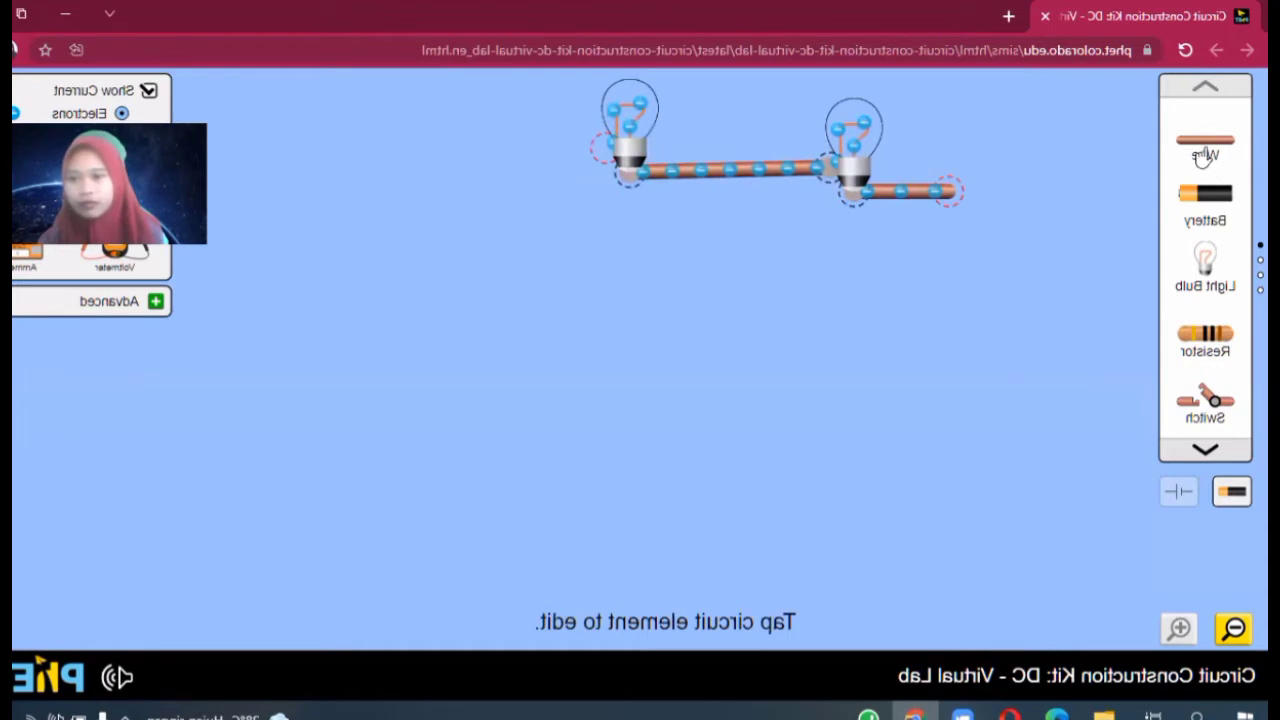
left_click_drag(531, 174, 480, 151)
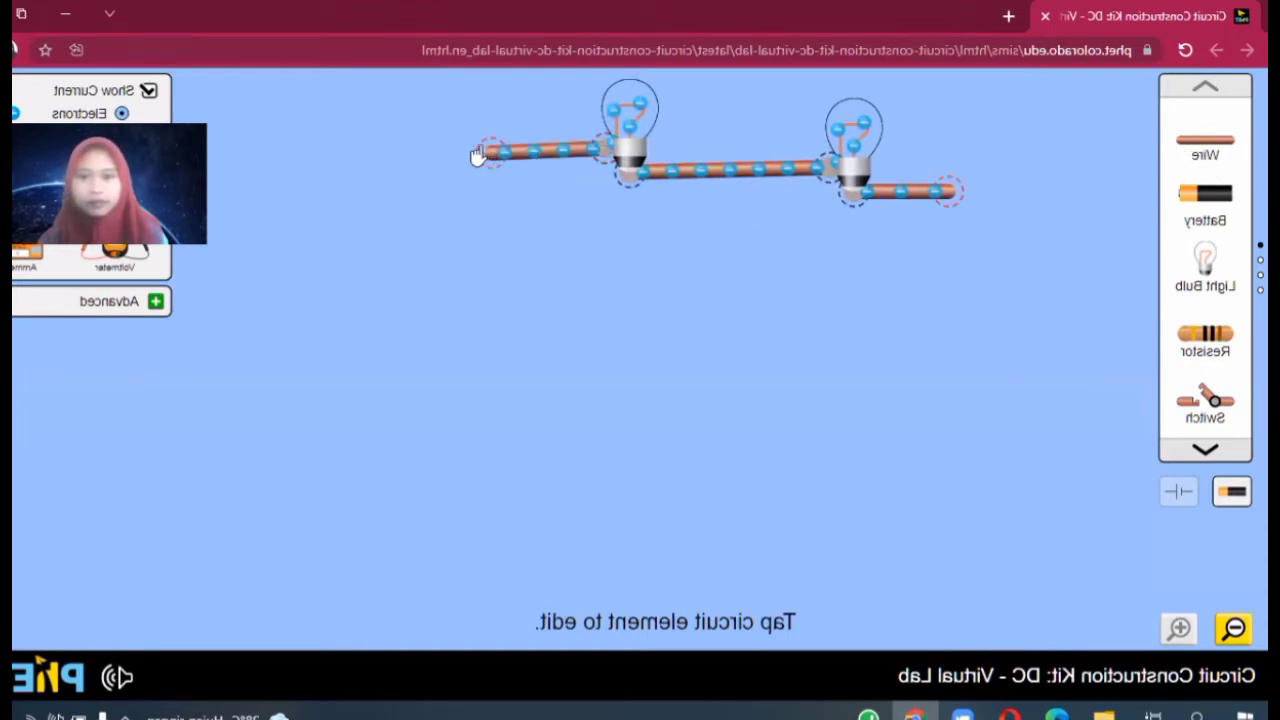
left_click_drag(1195, 277, 567, 190)
left_click_drag(464, 137, 459, 146)
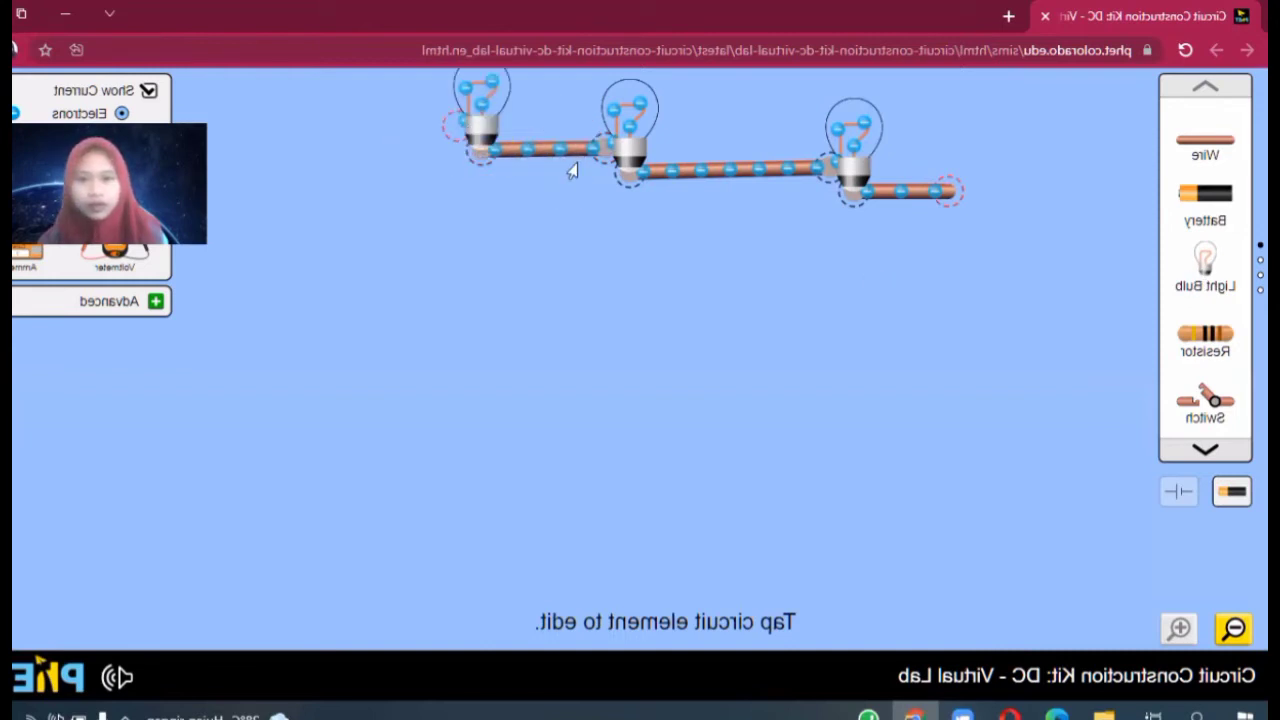
Connect a wire to the third bulb's free terminal and run another long wire straight down from its end
left_click_drag(1186, 156, 702, 240)
left_click_drag(424, 177, 400, 141)
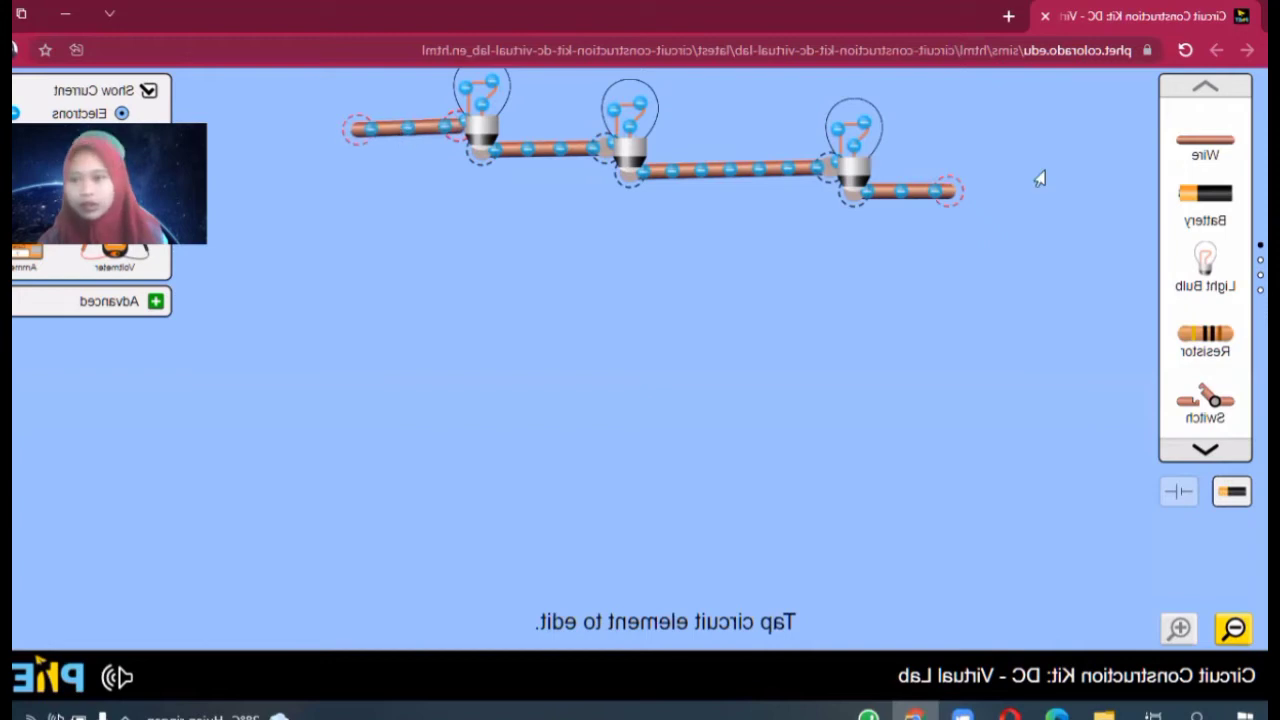
left_click_drag(1195, 138, 274, 141)
left_click_drag(273, 138, 335, 292)
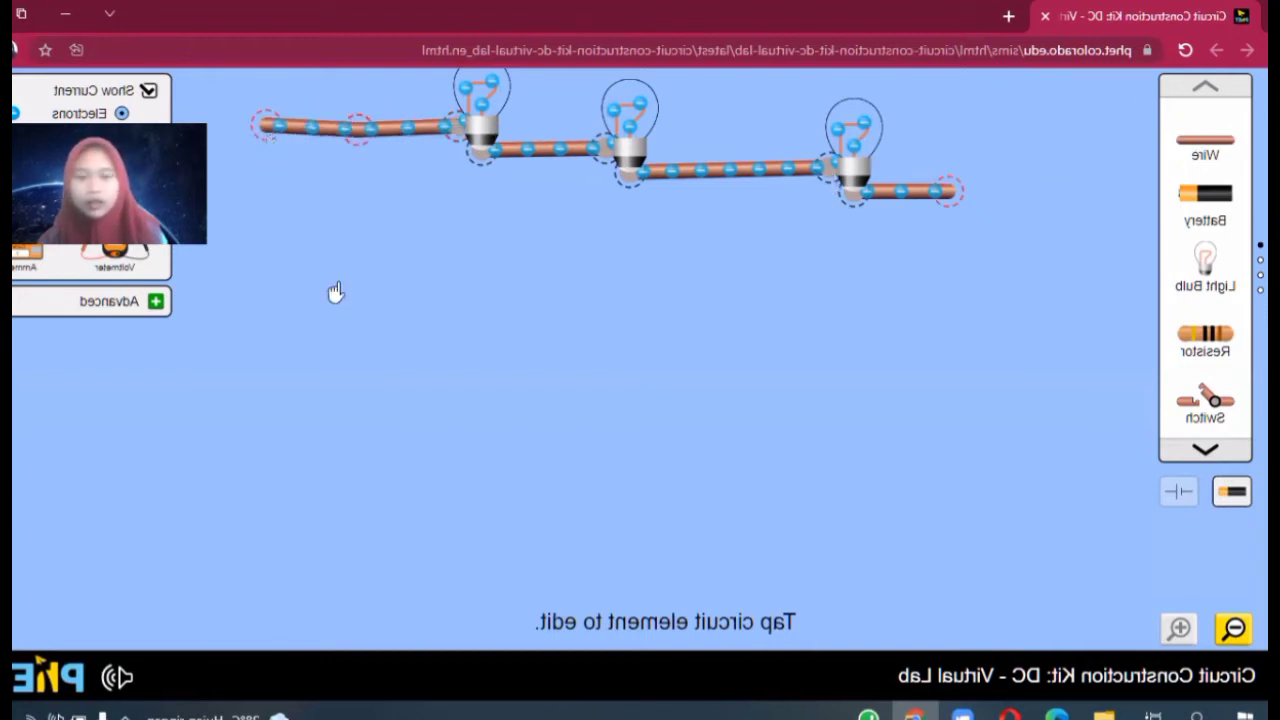
left_click_drag(357, 434, 357, 434)
Add a long wire along the bottom with a battery on its end, and join it to the vertical wire beside the third bulb
left_click_drag(1207, 138, 555, 432)
left_click_drag(426, 450, 643, 443)
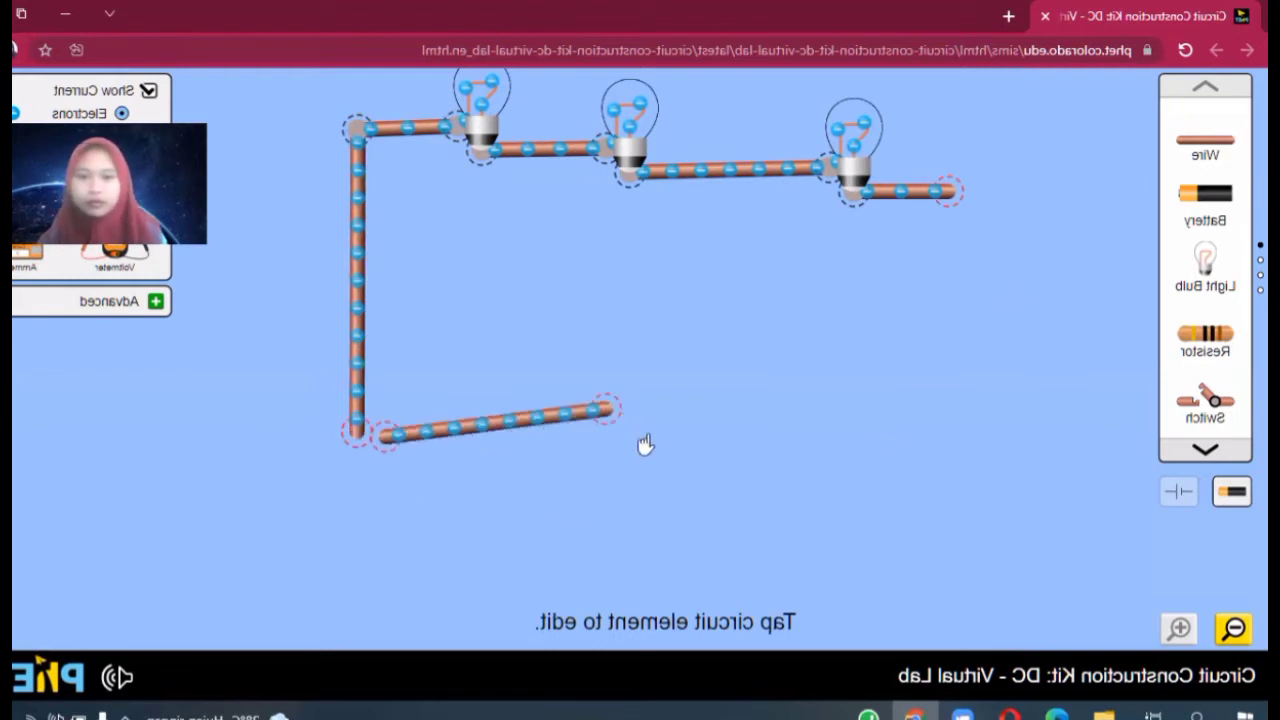
left_click_drag(1162, 226, 697, 466)
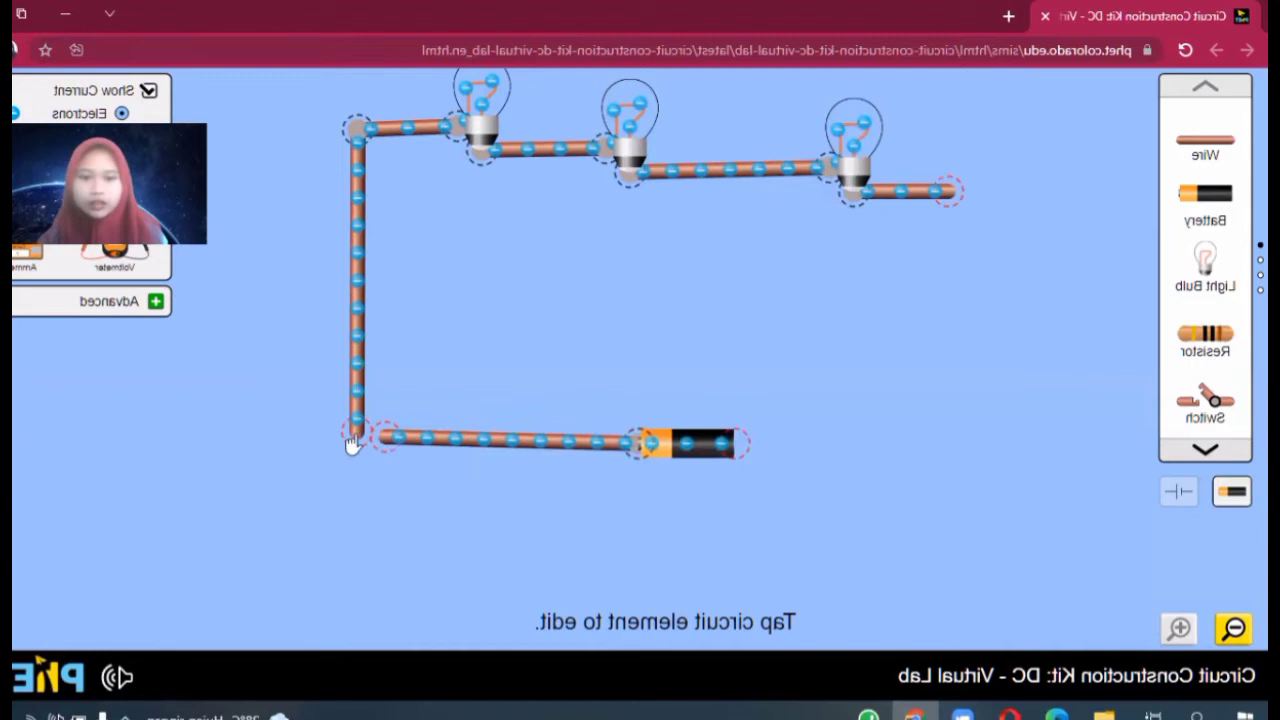
left_click_drag(351, 445, 355, 438)
left_click_drag(725, 440, 727, 440)
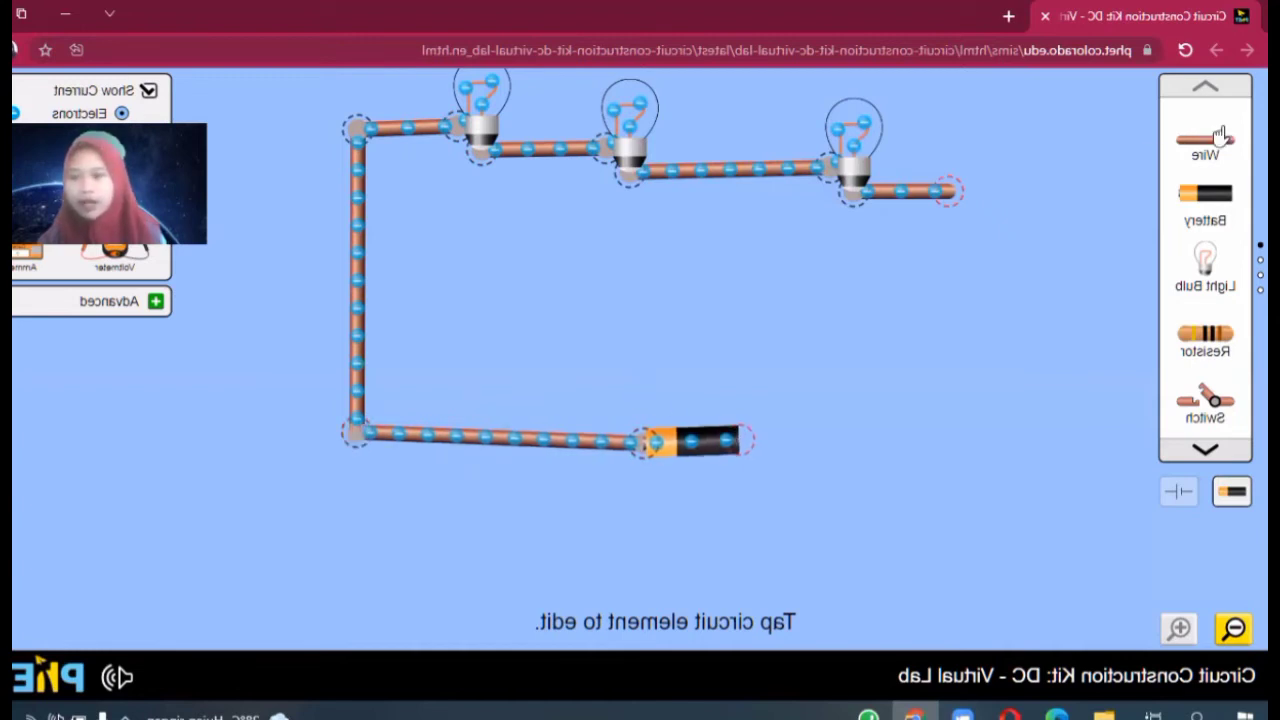
Close the loop with a vertical wire down from the first bulb's wire and a bottom wire to the battery's free end
left_click_drag(1205, 140, 961, 198)
left_click_drag(1068, 200, 946, 449)
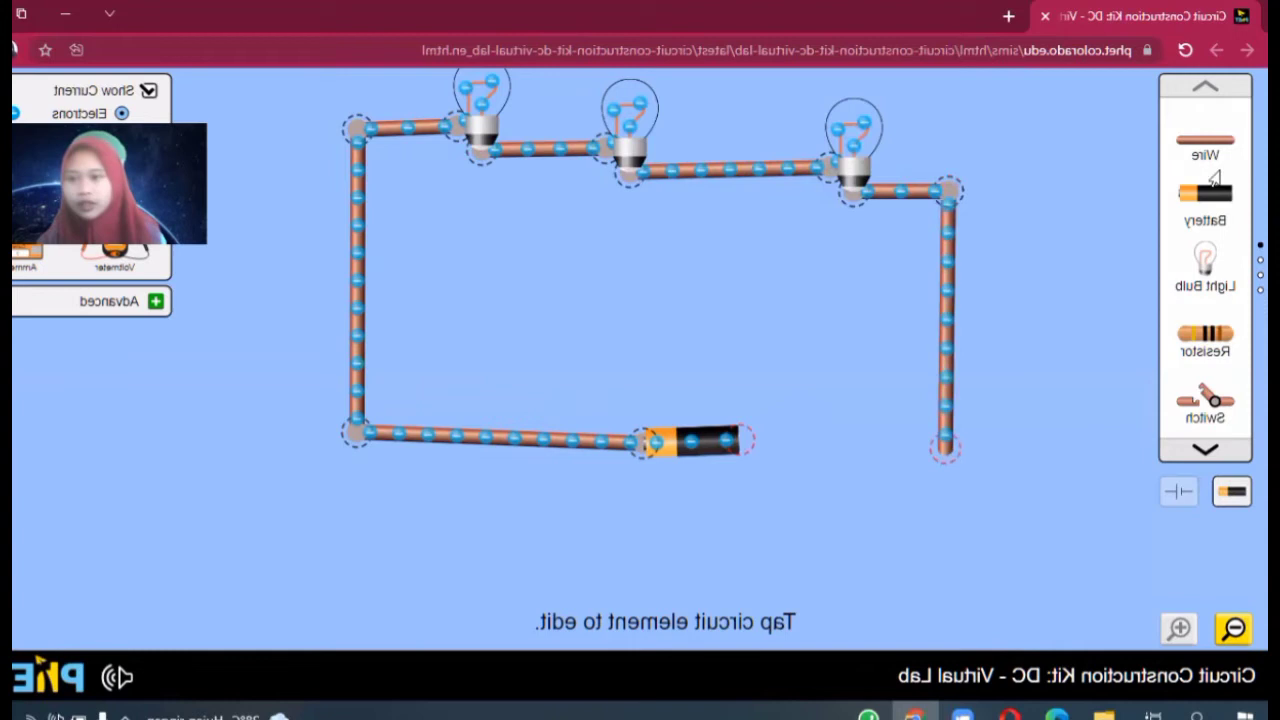
left_click_drag(893, 396, 933, 458)
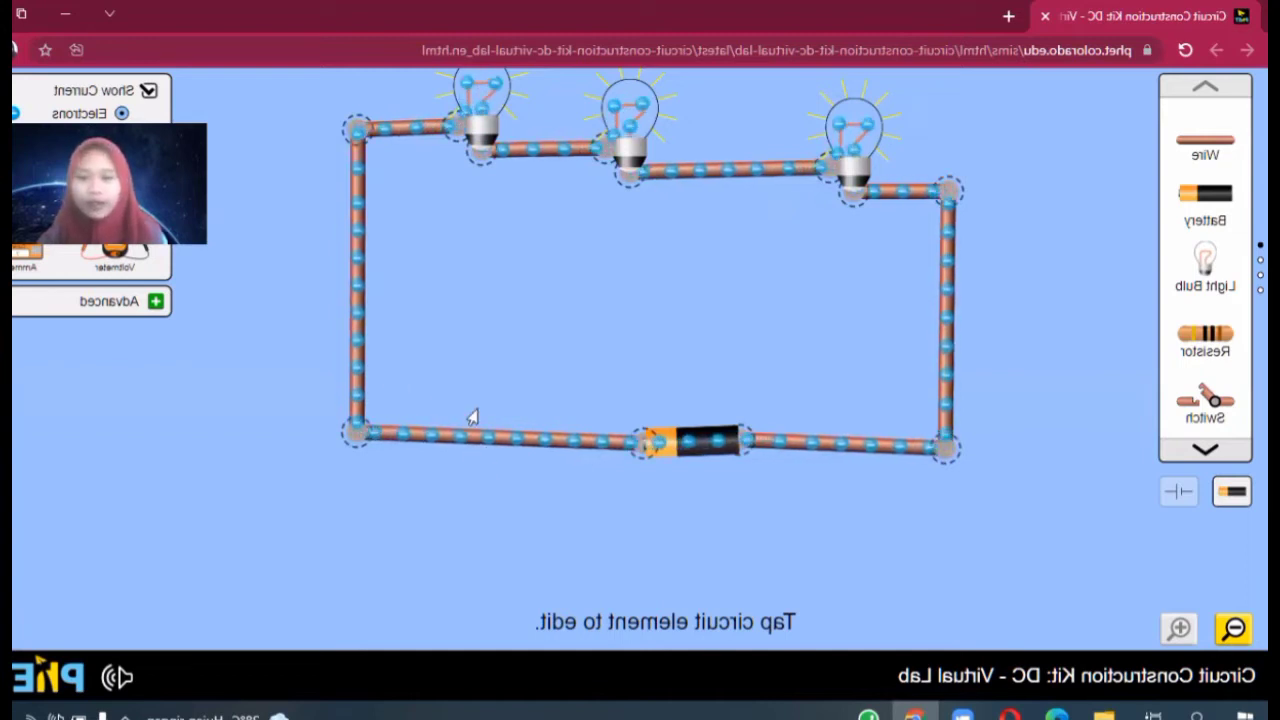
Switch the current display to Conventional
left_click(787, 452)
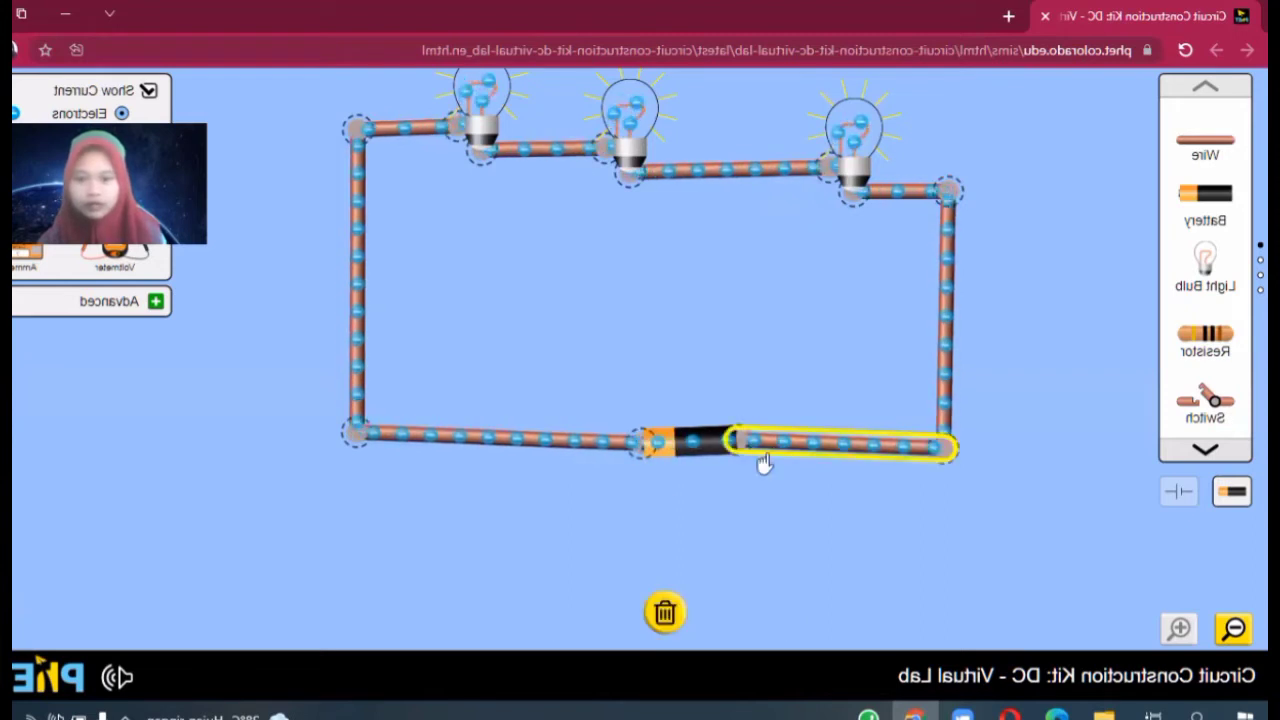
left_click(671, 508)
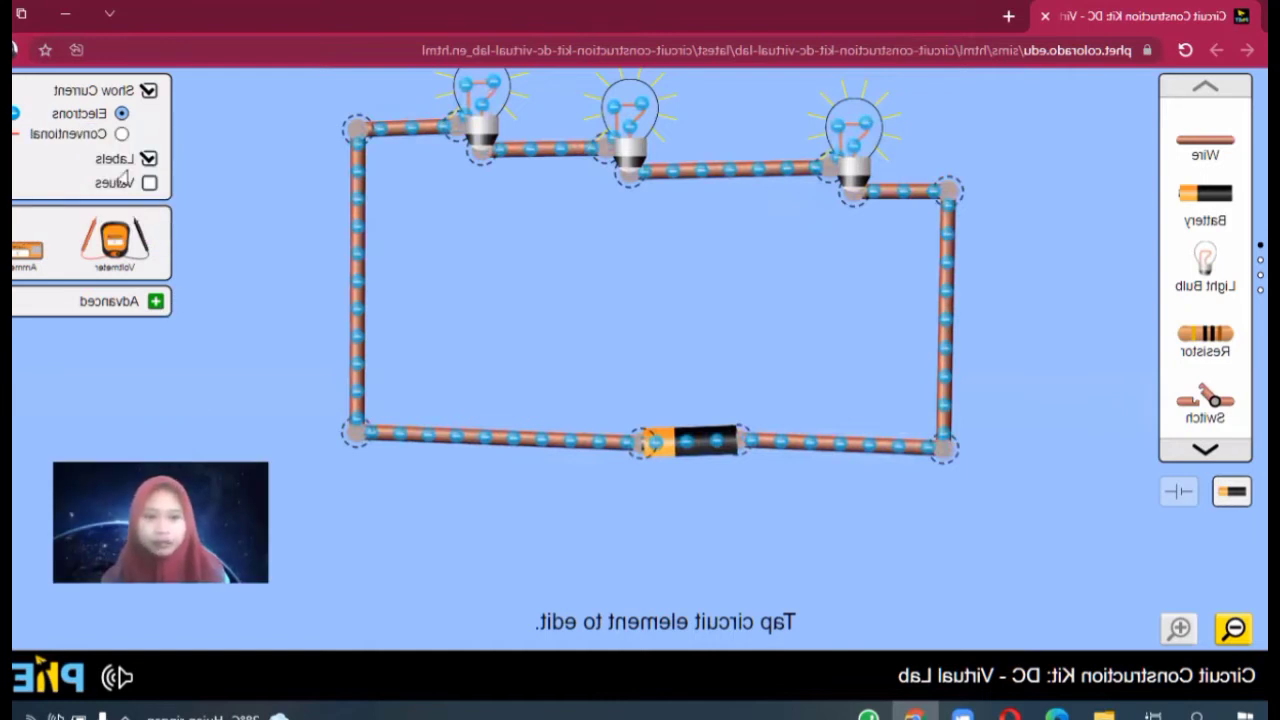
left_click(119, 135)
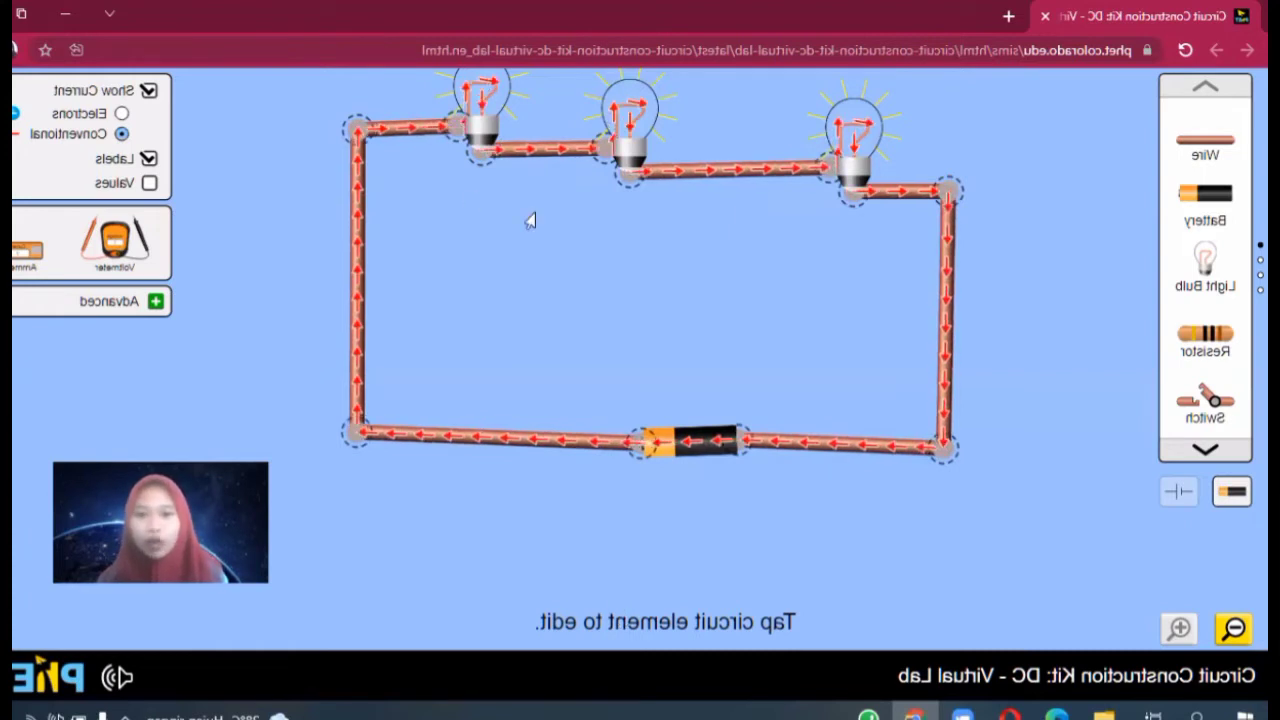
Check the resistance of each of the three light bulbs and the voltage of the battery
left_click(852, 166)
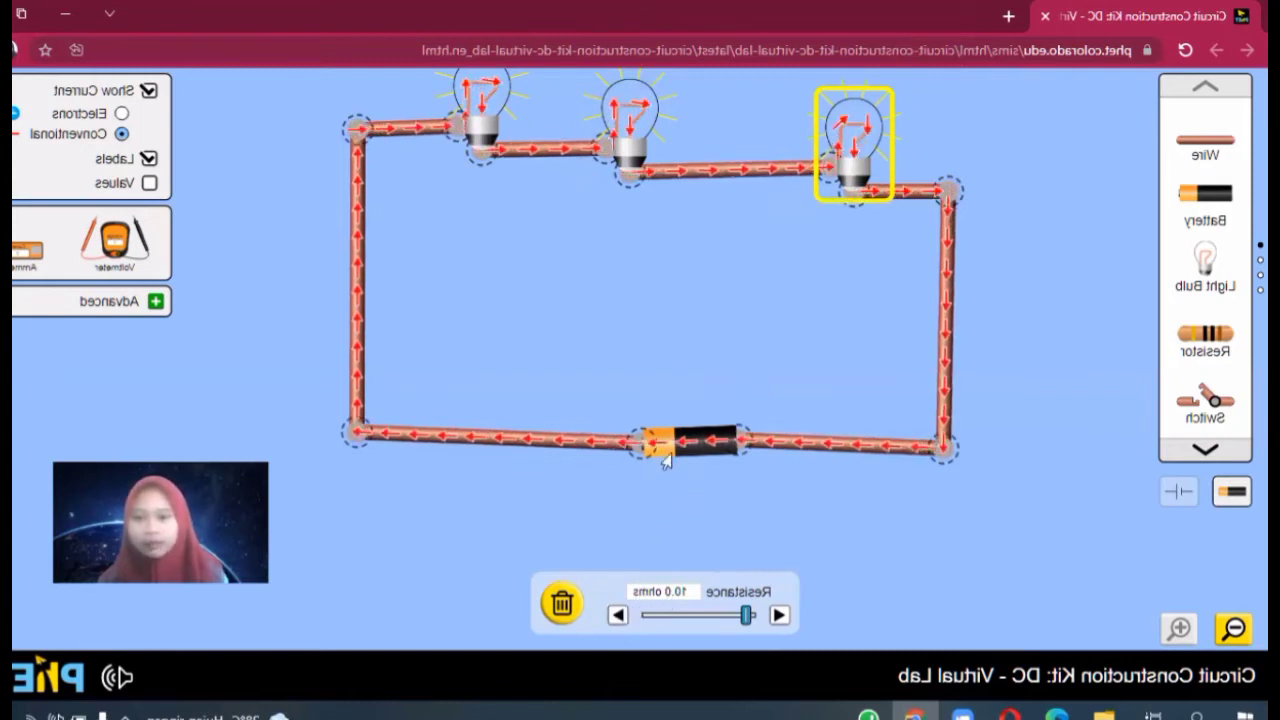
left_click(628, 122)
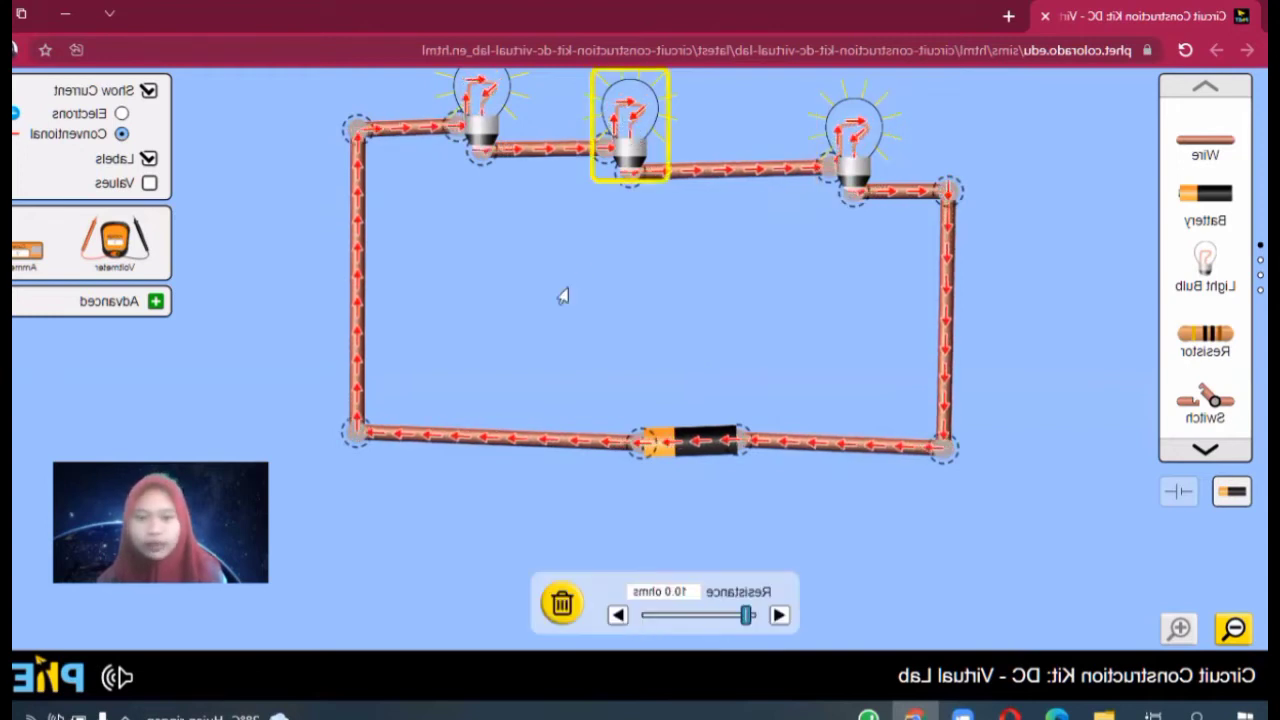
left_click(462, 132)
left_click(493, 182)
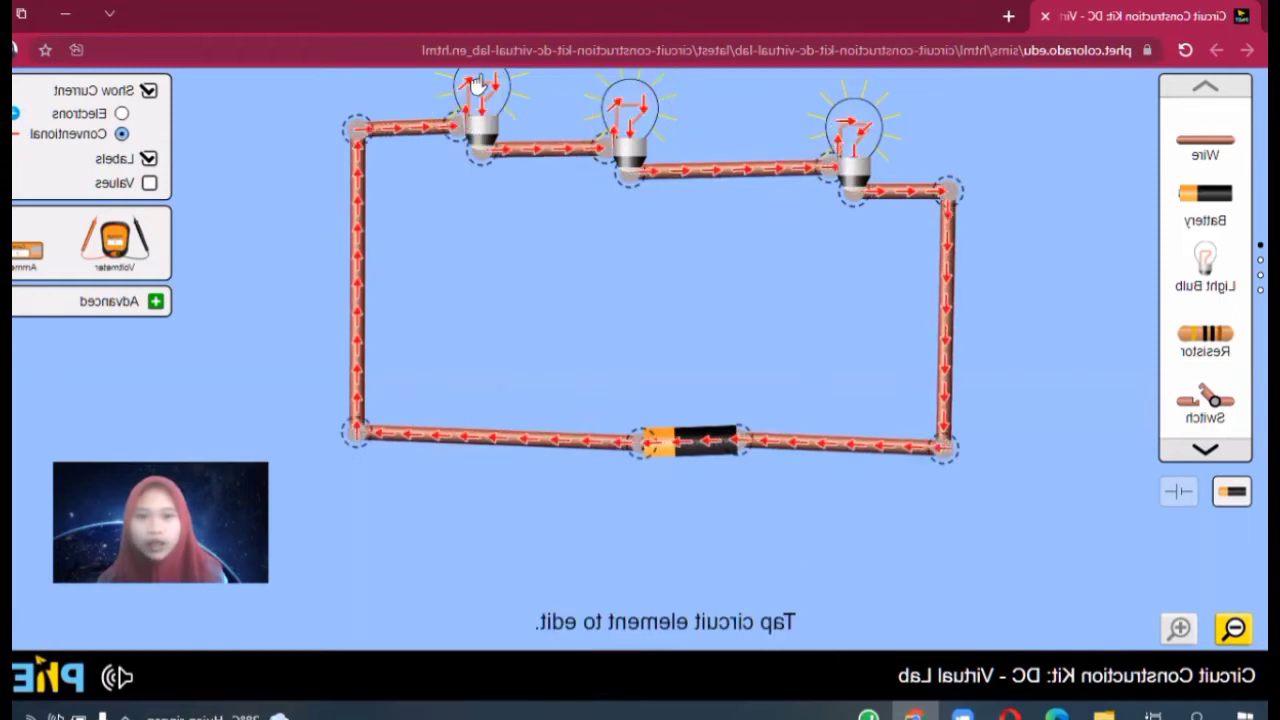
left_click(498, 174)
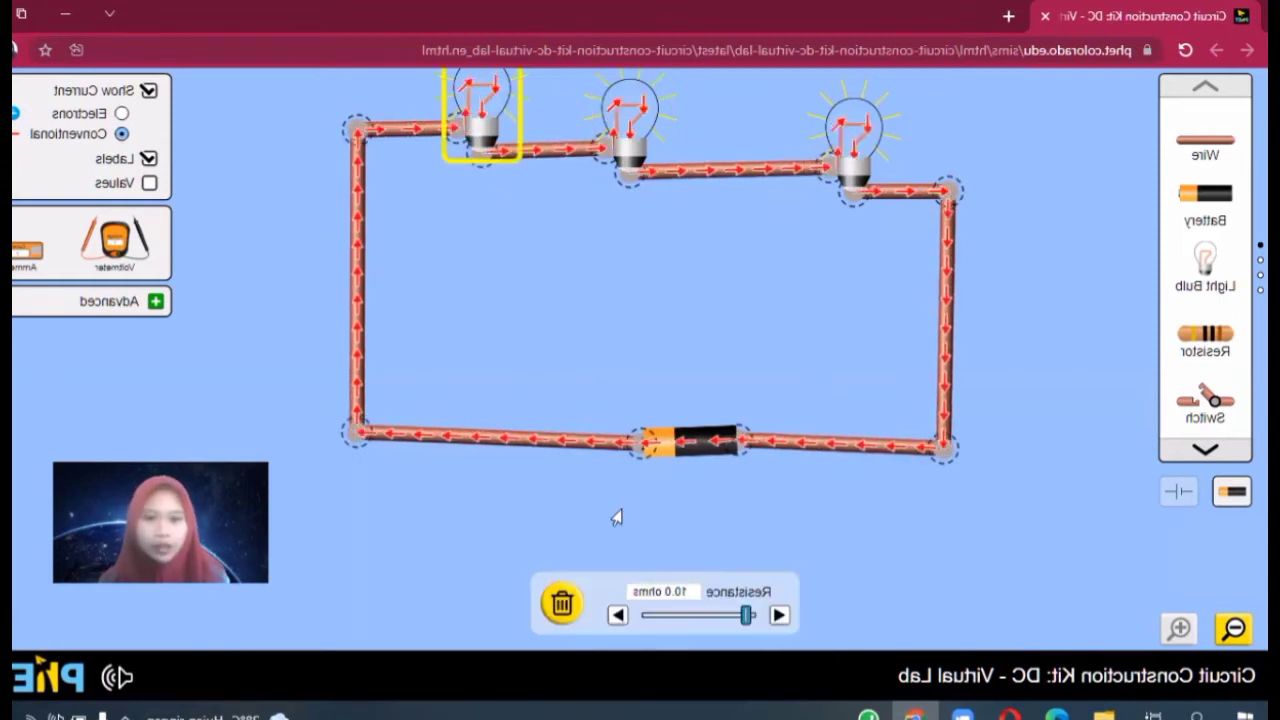
left_click(683, 461)
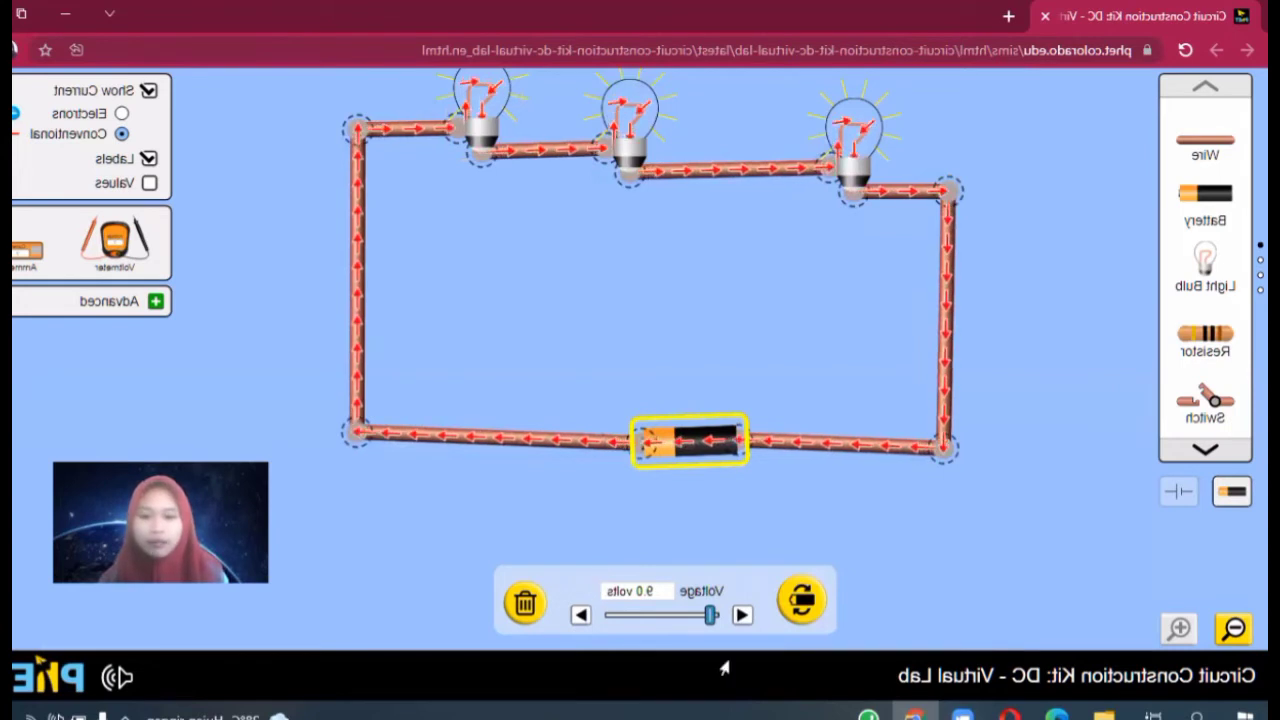
left_click(615, 533)
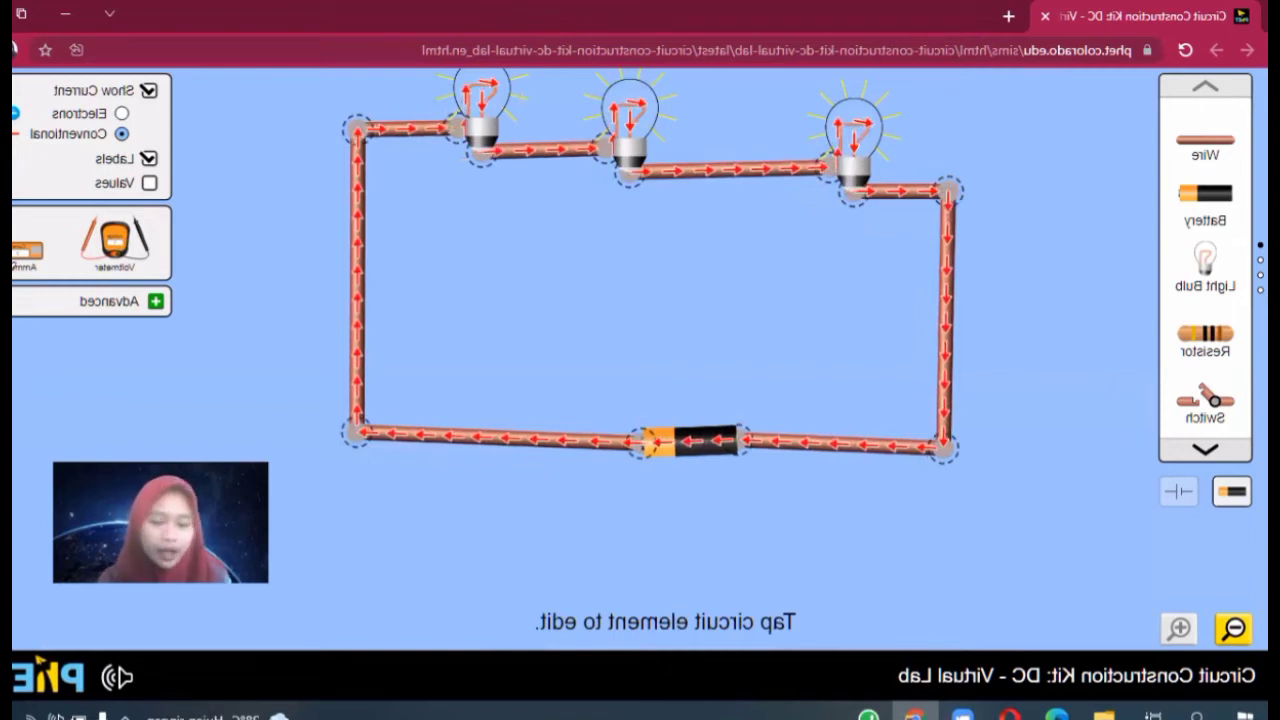
Split the bottom corner between the battery's wire and the third bulb's vertical wire, and insert an ammeter in series there
left_click_drag(16, 260, 257, 302)
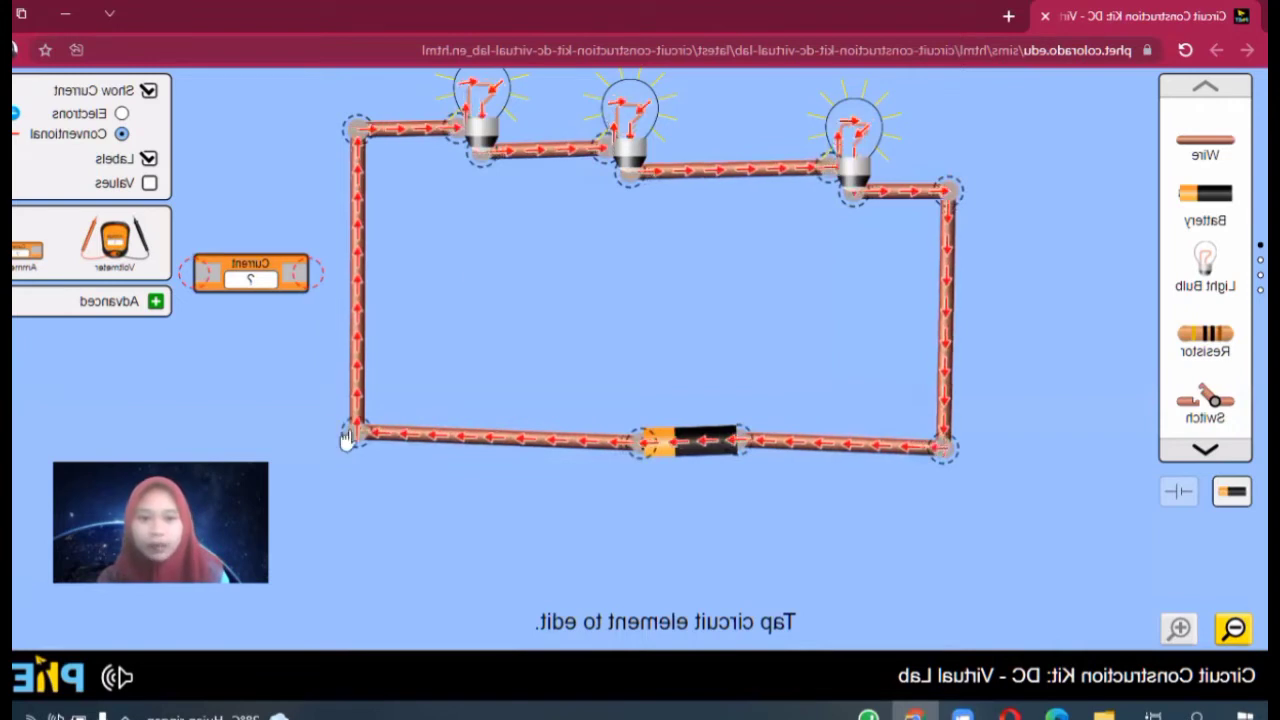
left_click(318, 470)
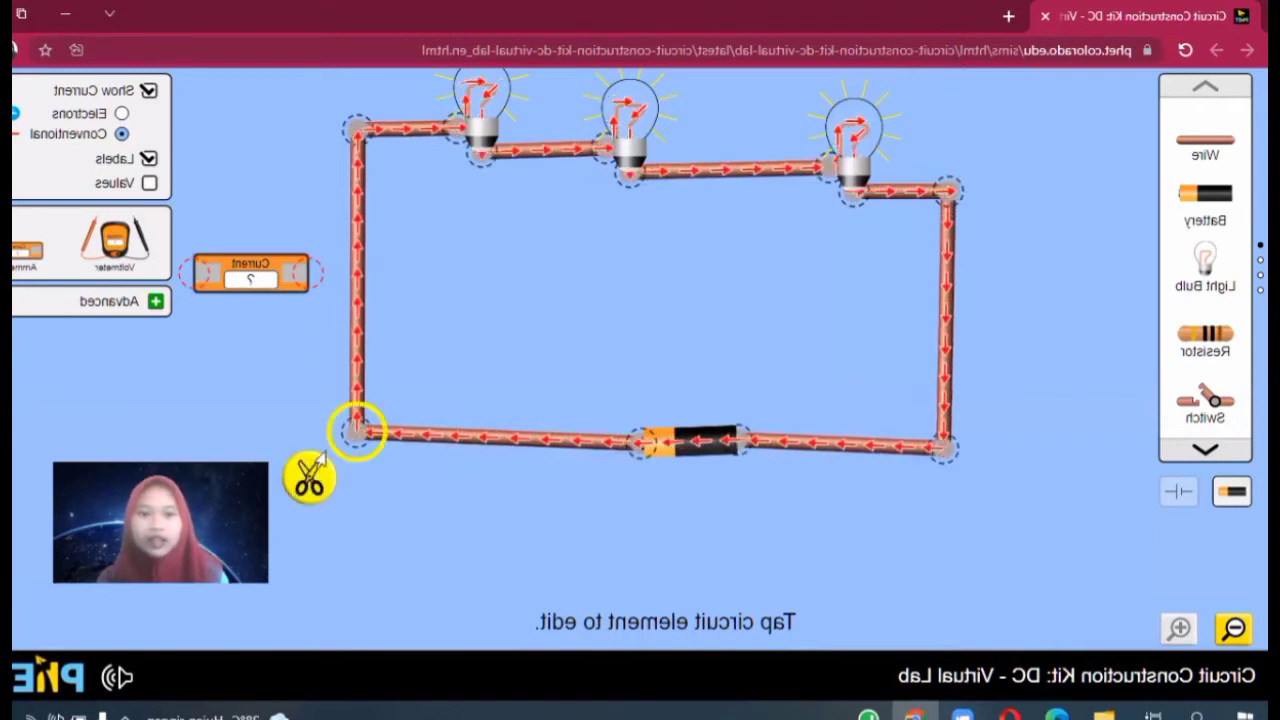
left_click(309, 477)
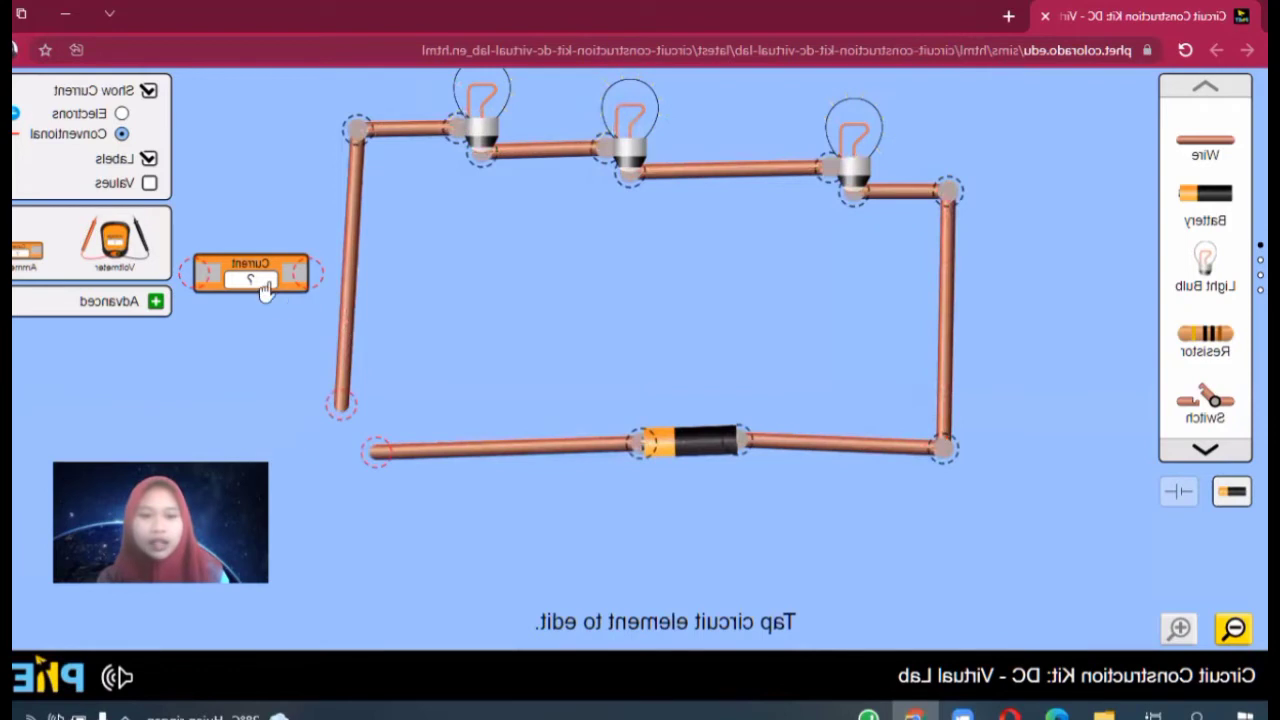
left_click_drag(215, 273, 374, 450)
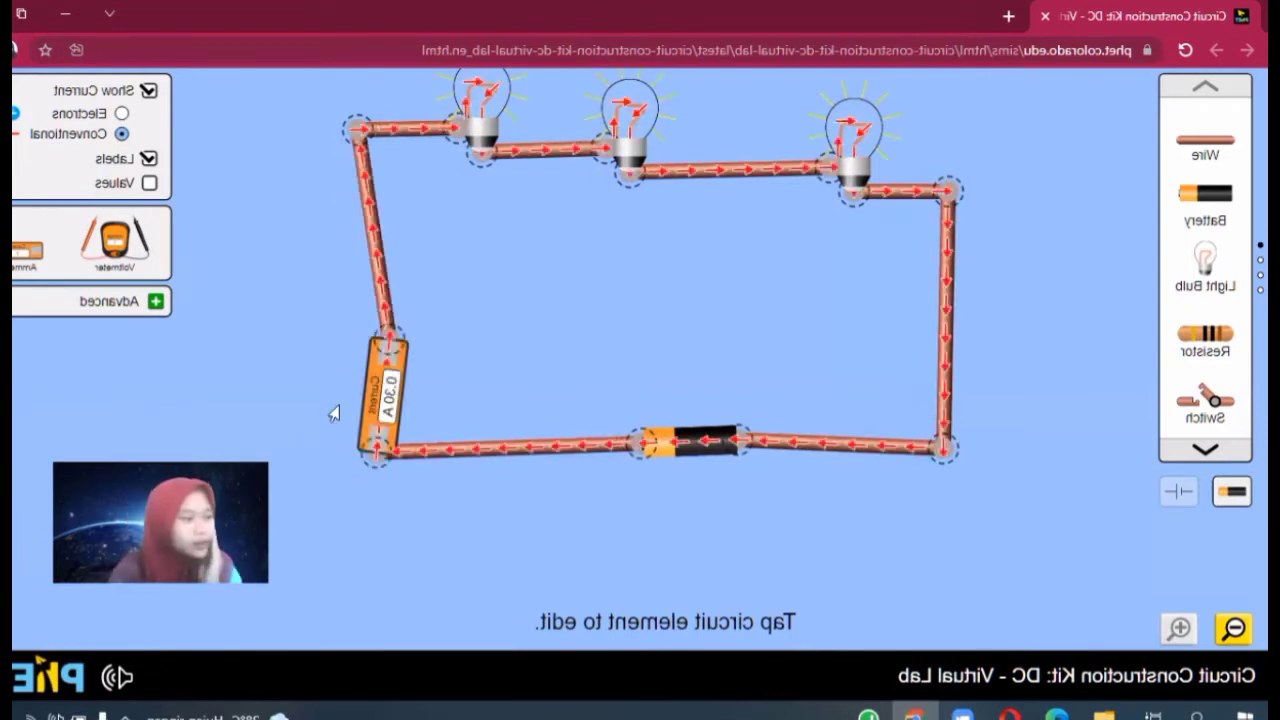
Detach the ammeter from the circuit and set it inside the loop, and bring the two loose wire ends back together at the corner
left_click(387, 345)
left_click(449, 344)
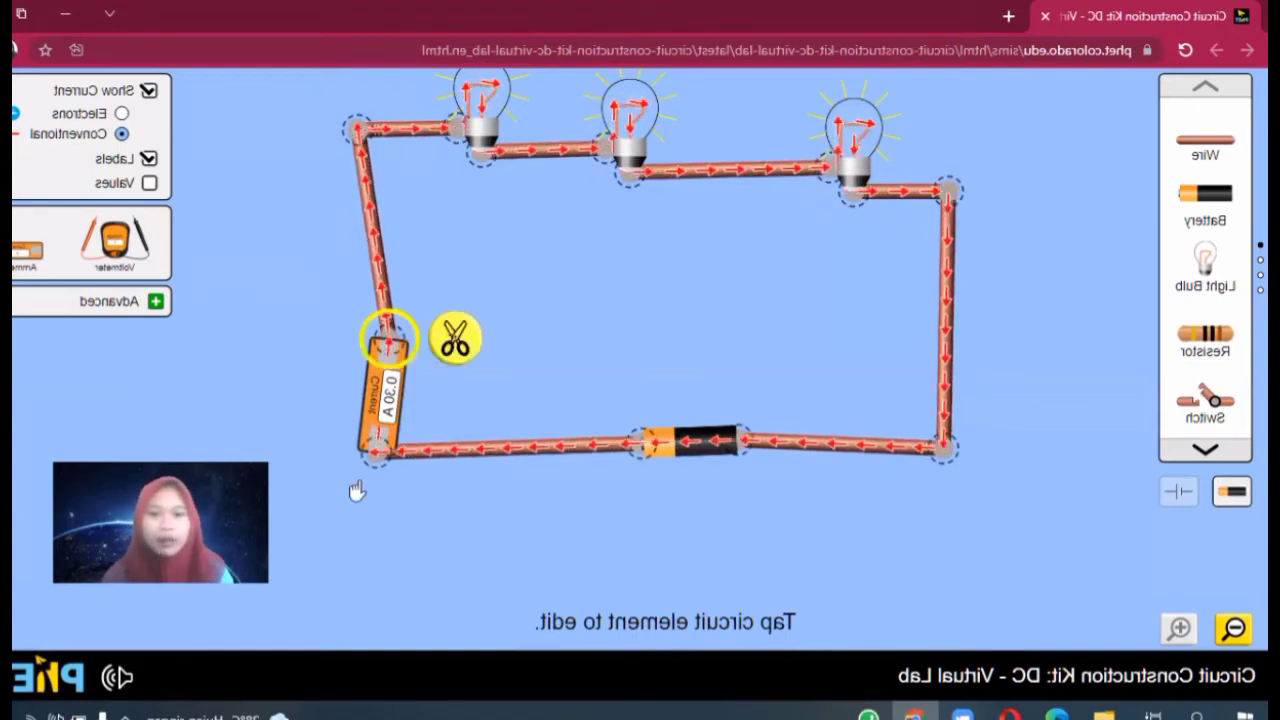
left_click(377, 490)
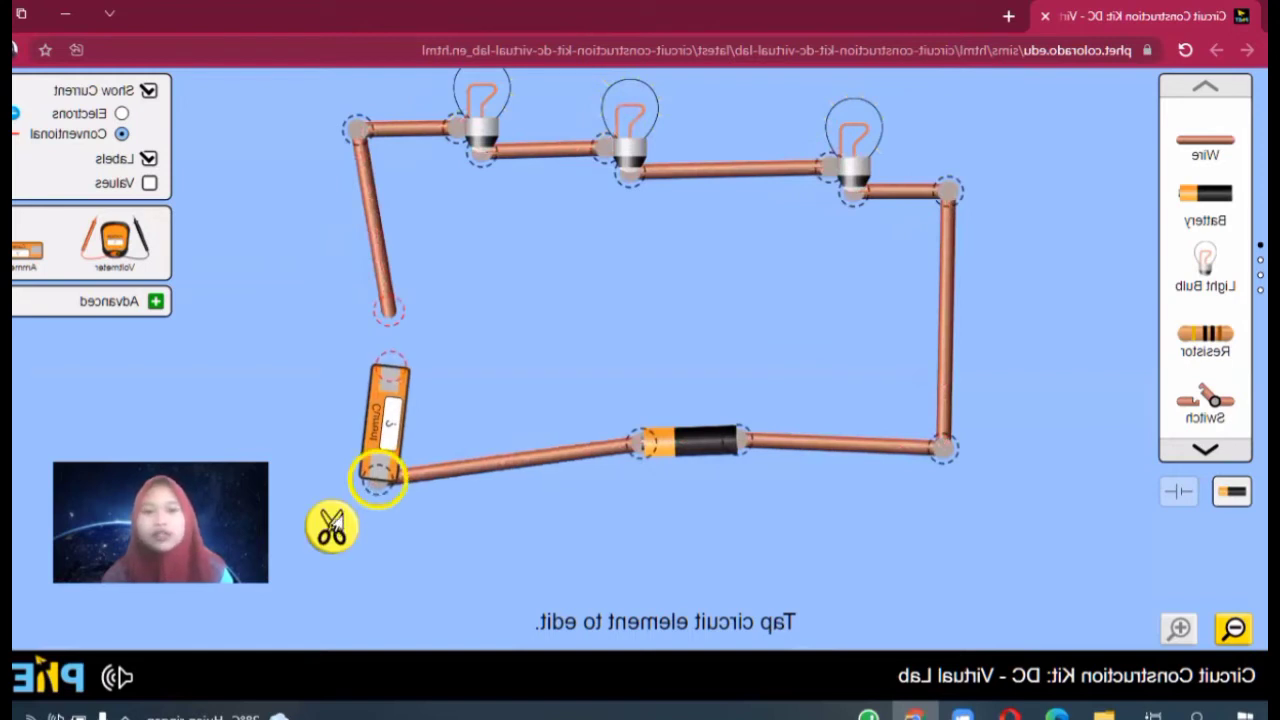
left_click(332, 524)
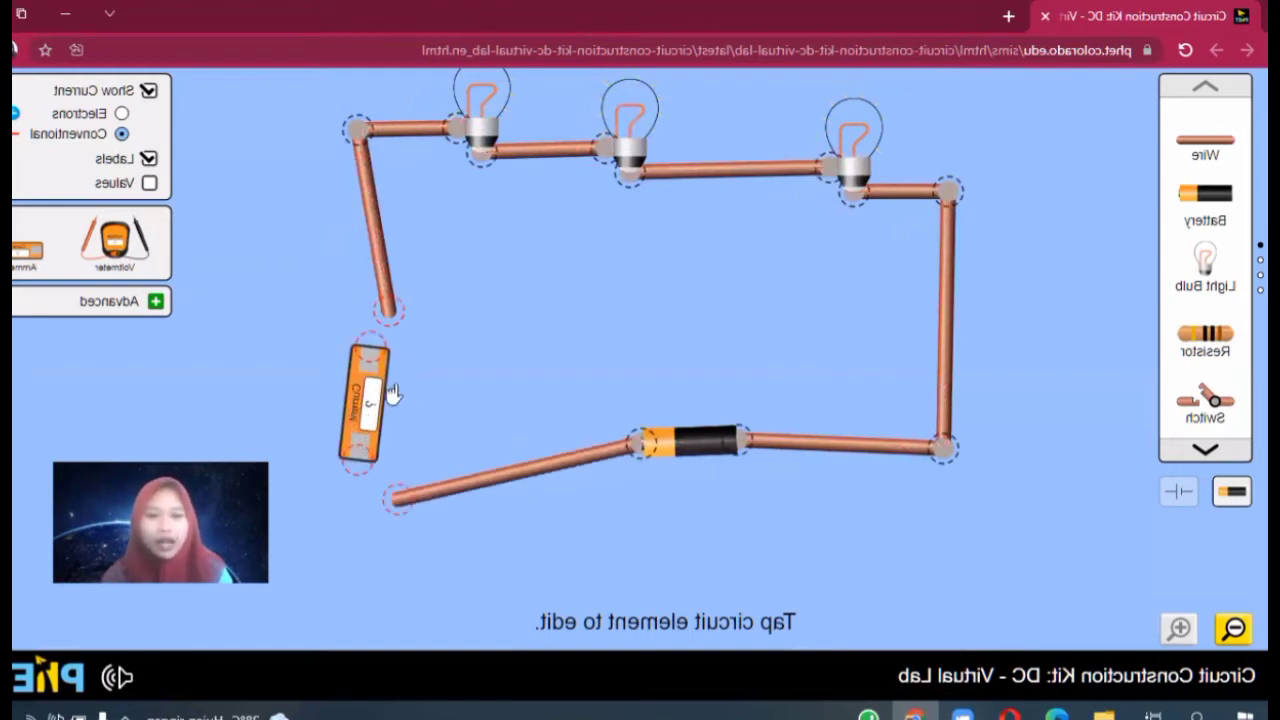
left_click_drag(392, 393, 548, 325)
left_click_drag(397, 497, 366, 435)
left_click_drag(369, 296, 349, 414)
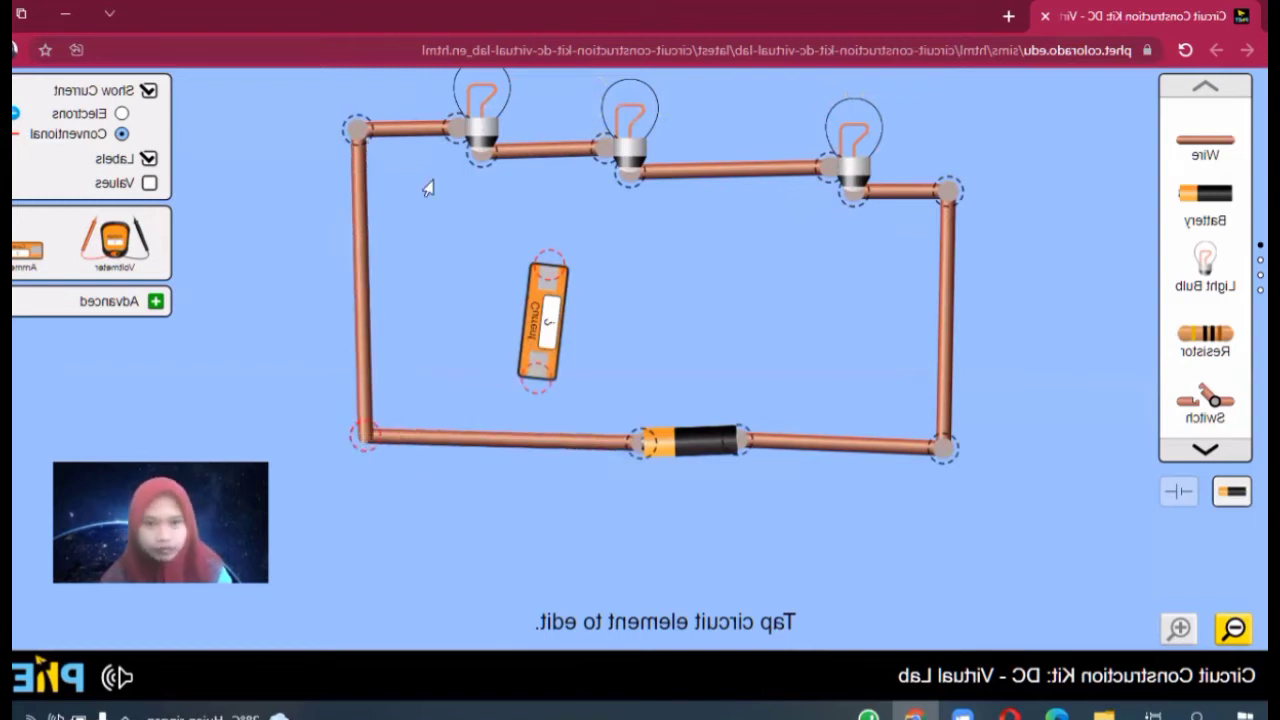
Split the junction between the first bulb and the wire to the second bulb, and insert the ammeter in series there
left_click(826, 170)
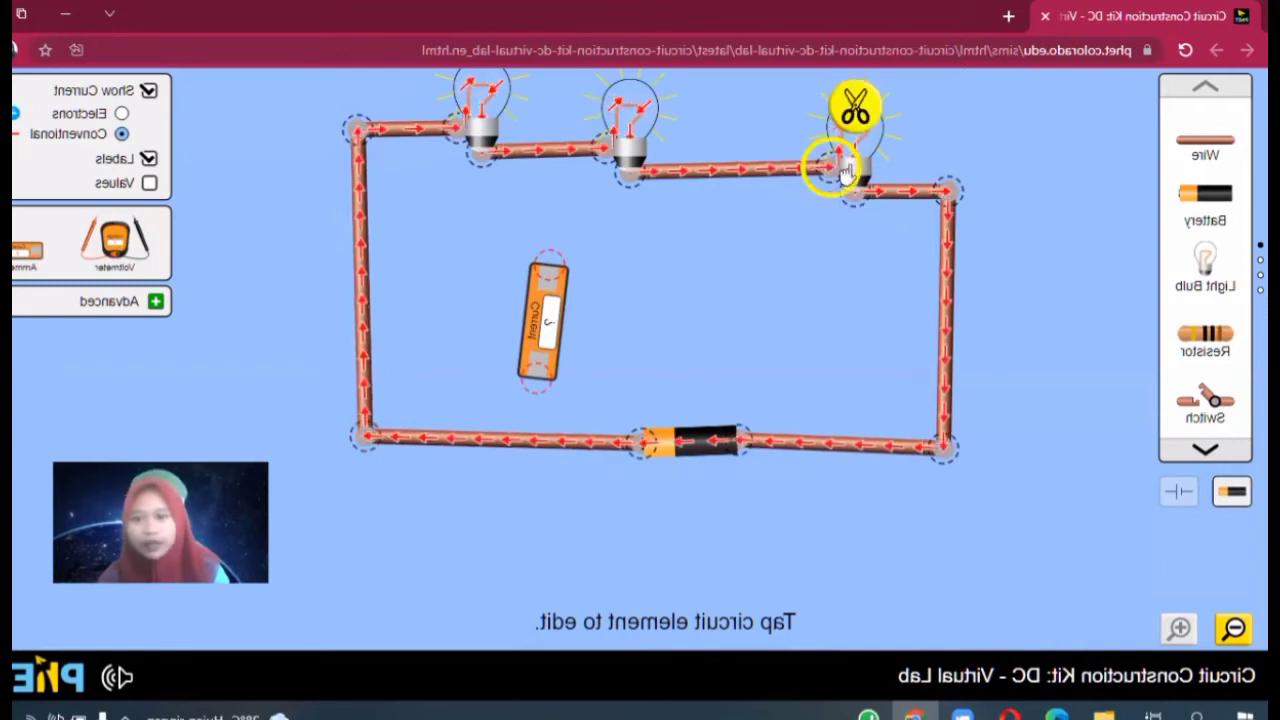
left_click(856, 112)
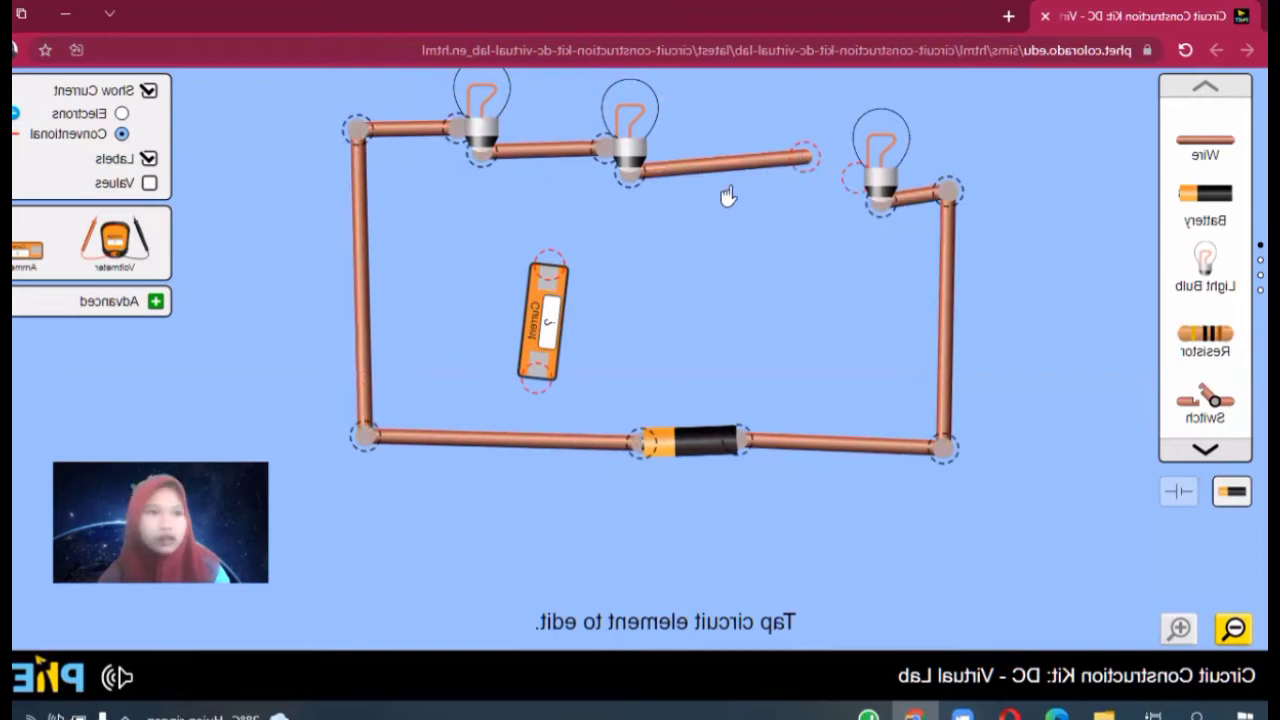
left_click_drag(805, 157, 730, 183)
left_click_drag(549, 326, 854, 239)
left_click_drag(839, 315, 730, 188)
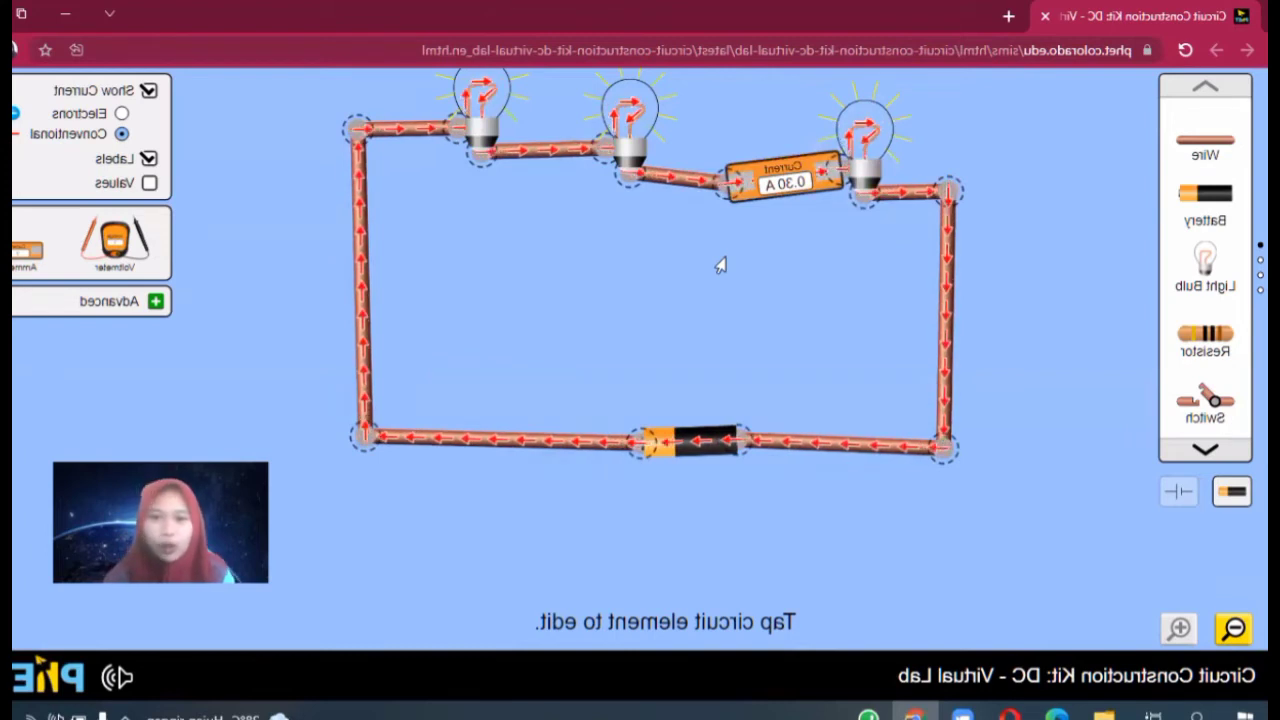
left_click(790, 195)
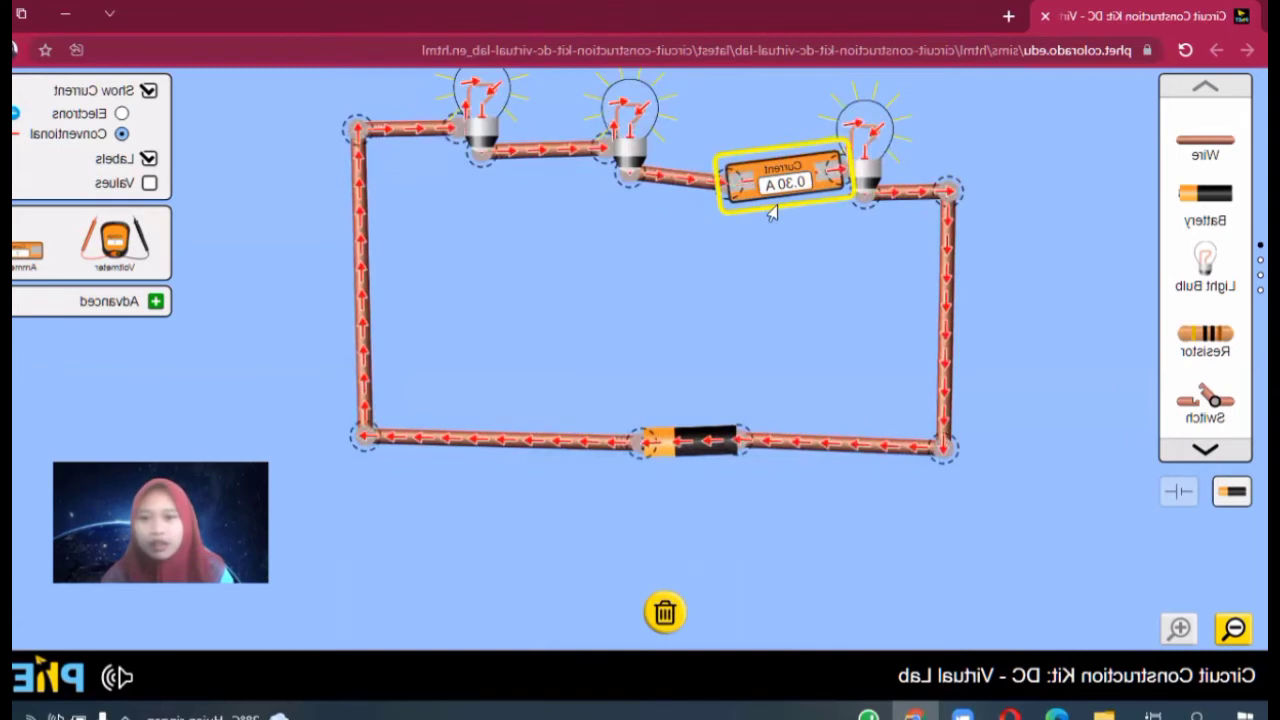
left_click_drag(788, 242, 760, 210)
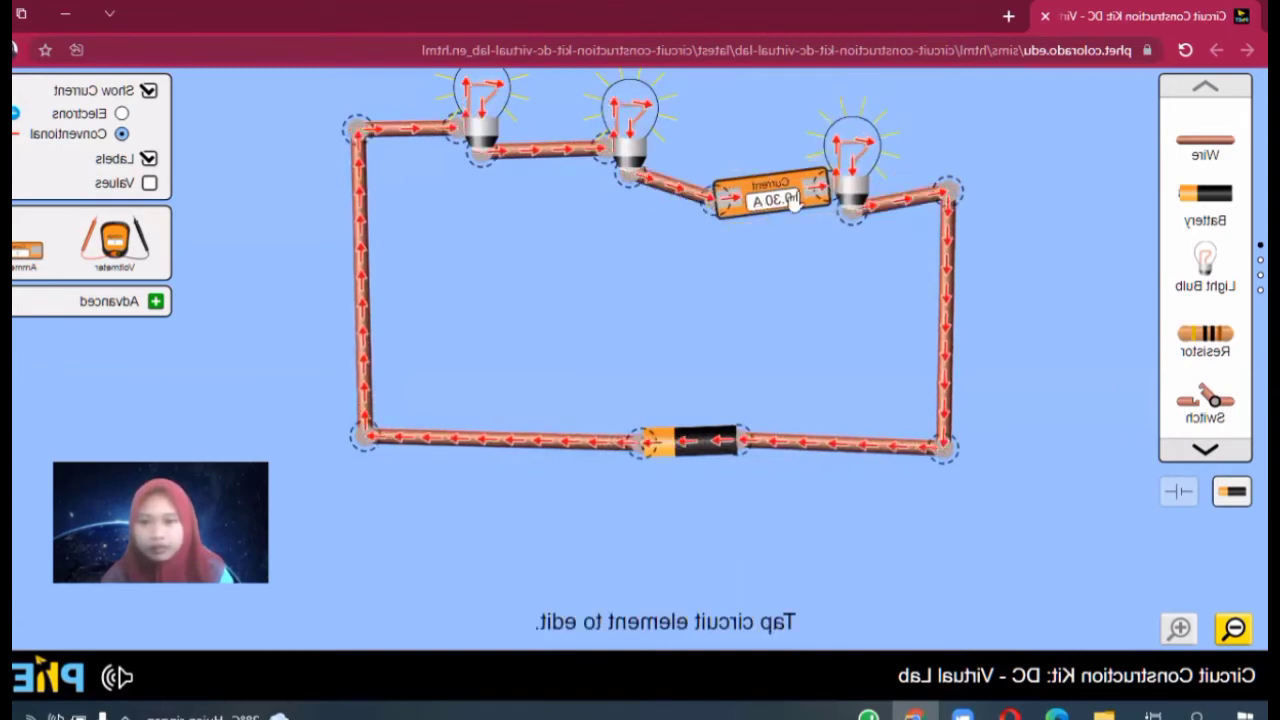
left_click(789, 200)
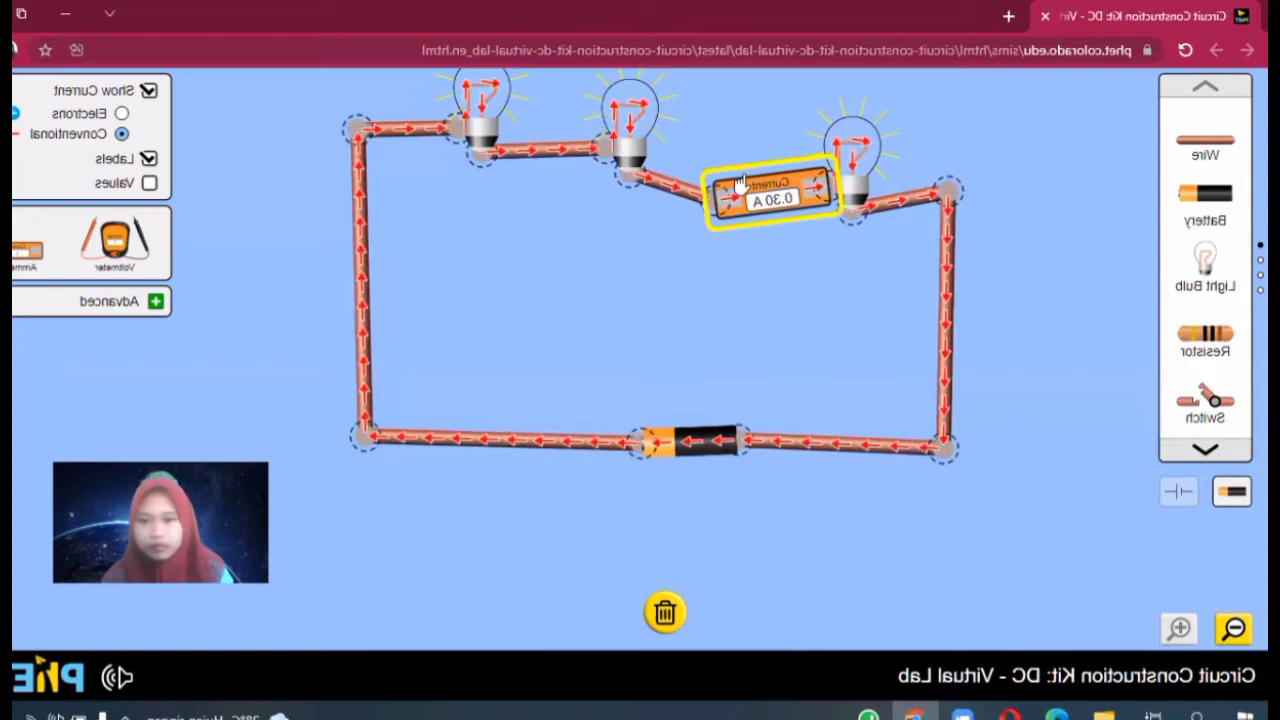
Detach the ammeter from both ends, set it inside the loop, and reconnect the second bulb's wire to the first bulb
left_click(722, 204)
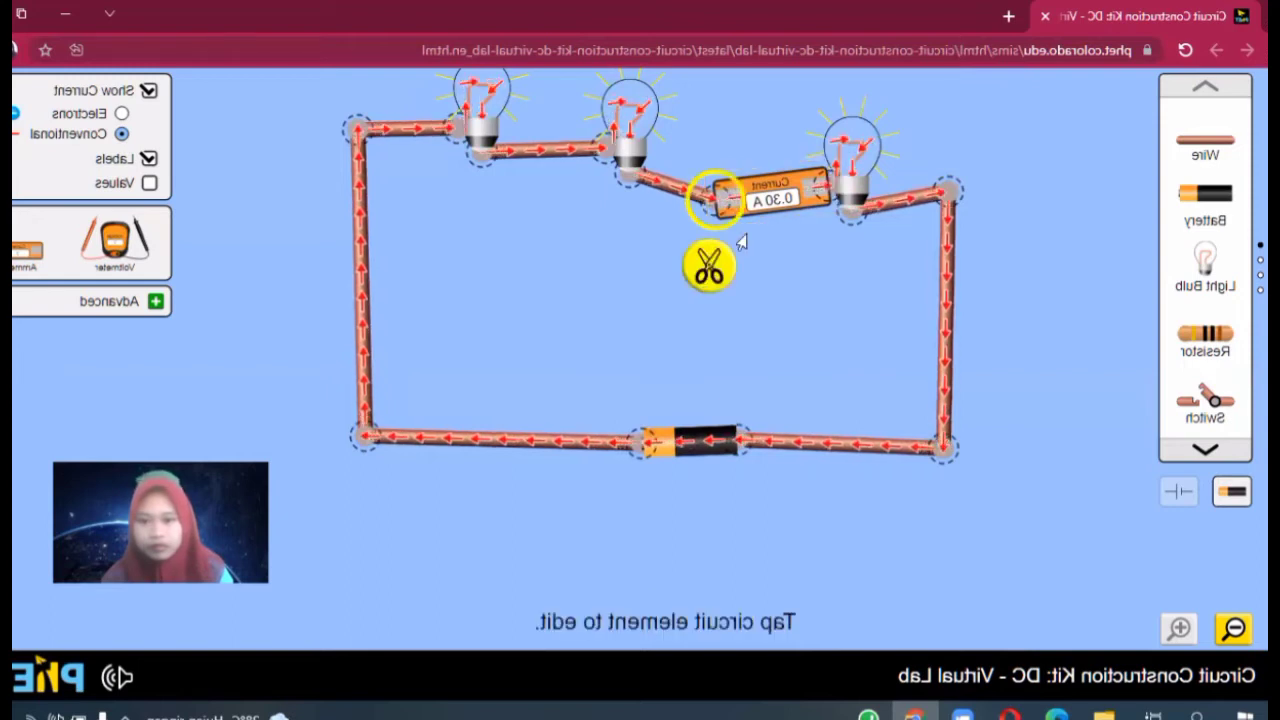
left_click(712, 262)
left_click(848, 198)
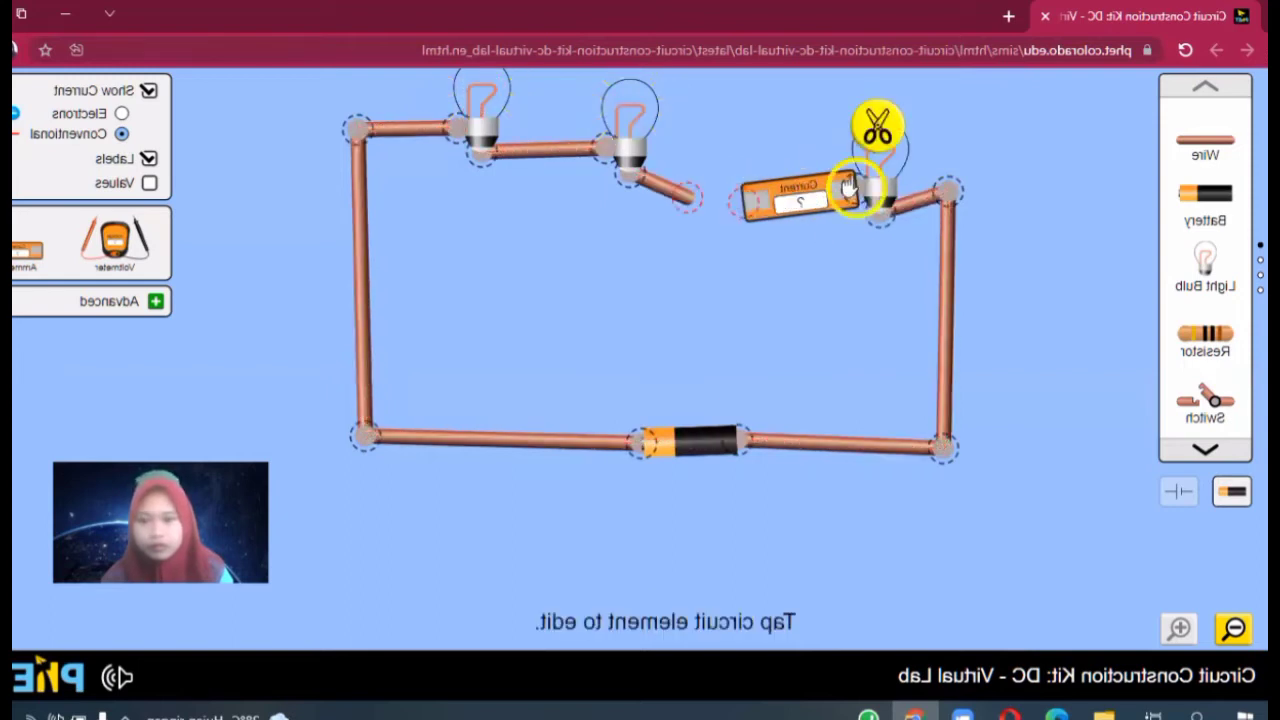
left_click(877, 126)
left_click_drag(803, 238, 810, 294)
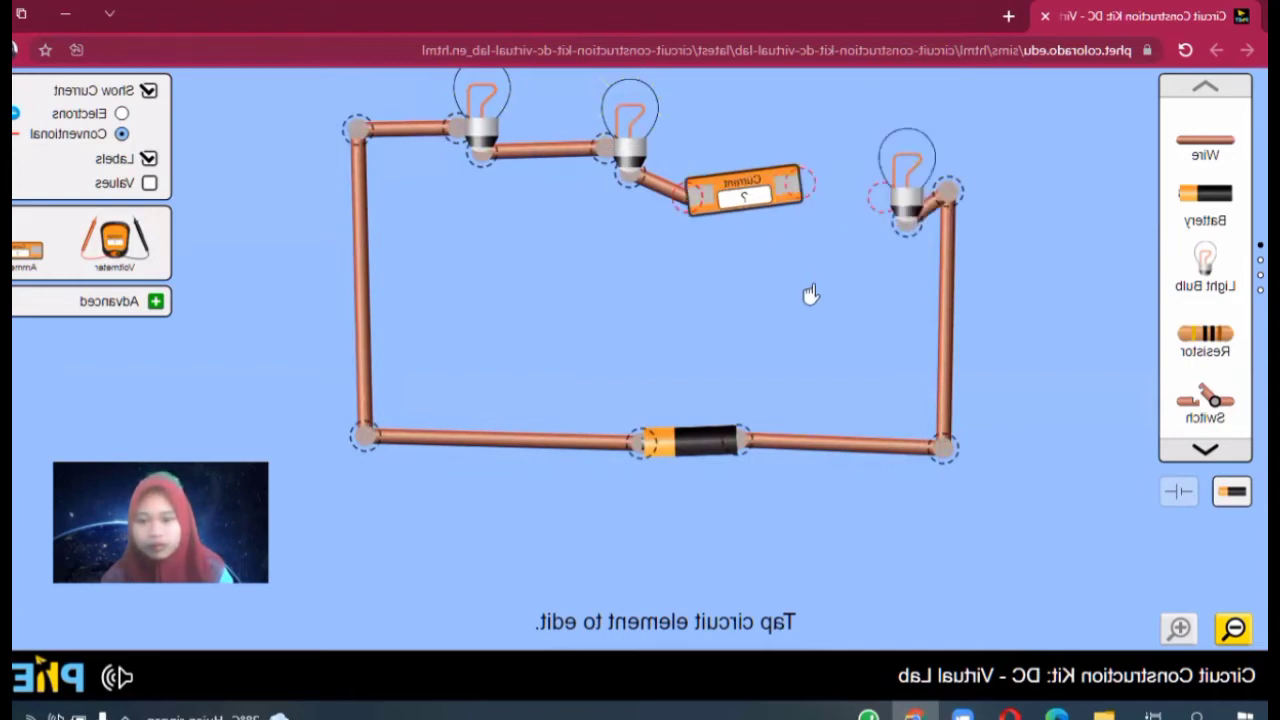
left_click_drag(900, 218, 875, 197)
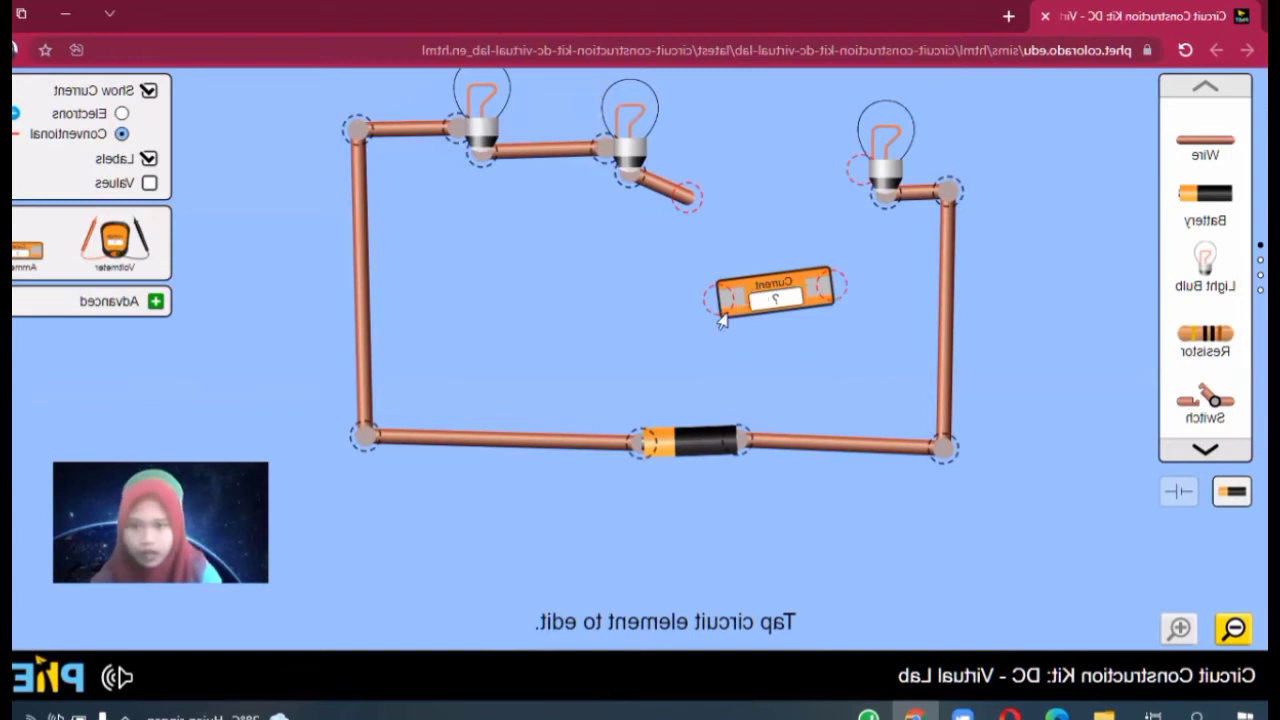
left_click_drag(741, 314, 625, 324)
mouse_move(859, 179)
left_mouse_down()
mouse_move(838, 179)
mouse_move(848, 175)
left_mouse_up()
left_click_drag(690, 213, 848, 168)
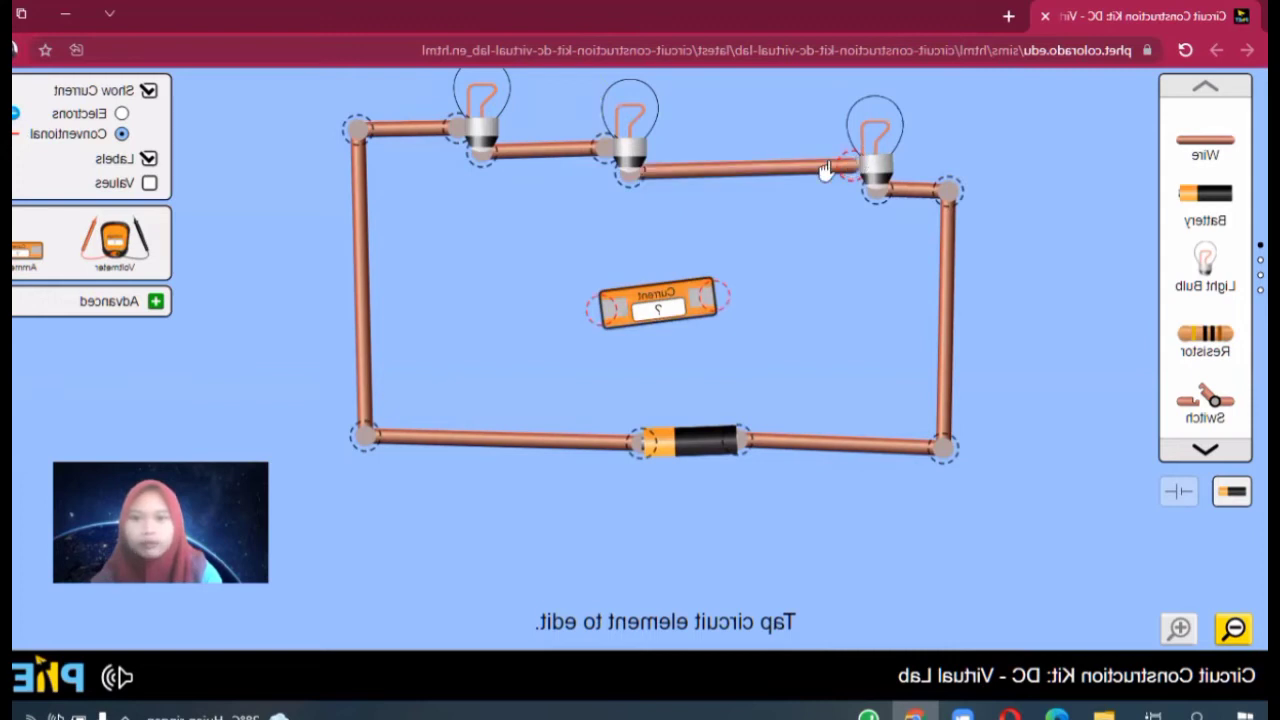
Split the junction between the second bulb and the third bulb's wire, and insert the ammeter in series there
left_click(602, 150)
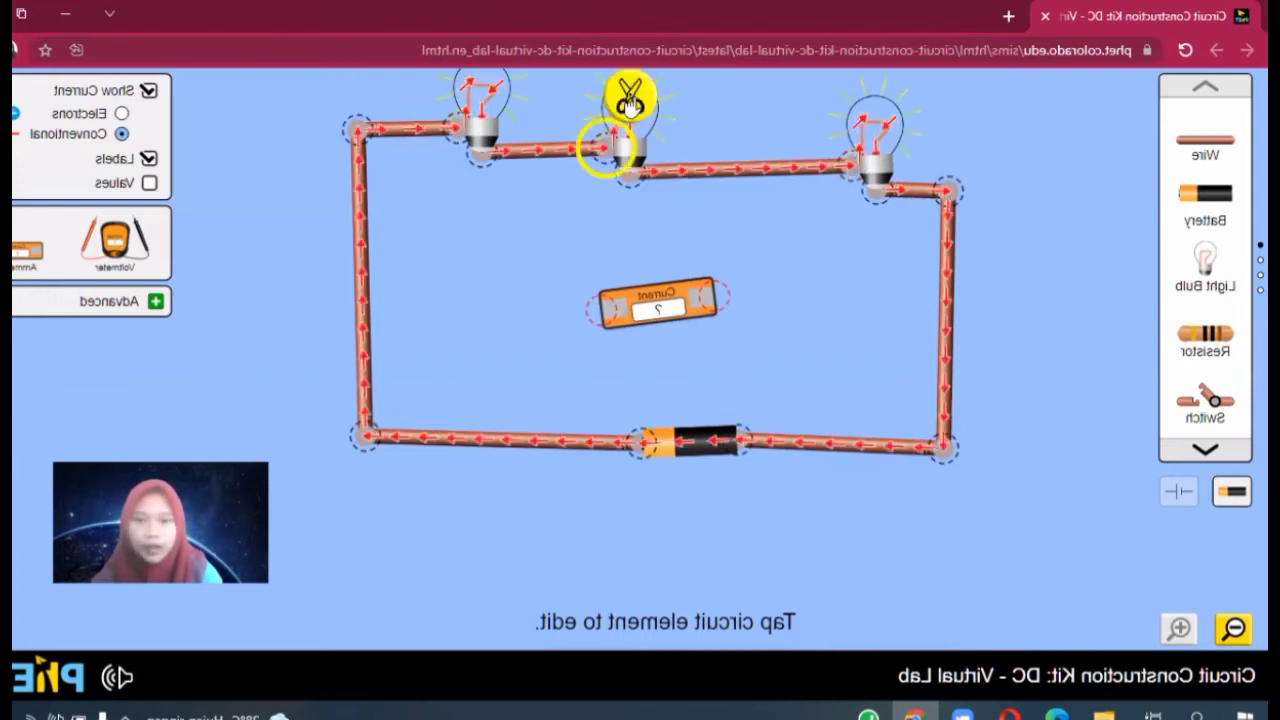
left_click(629, 100)
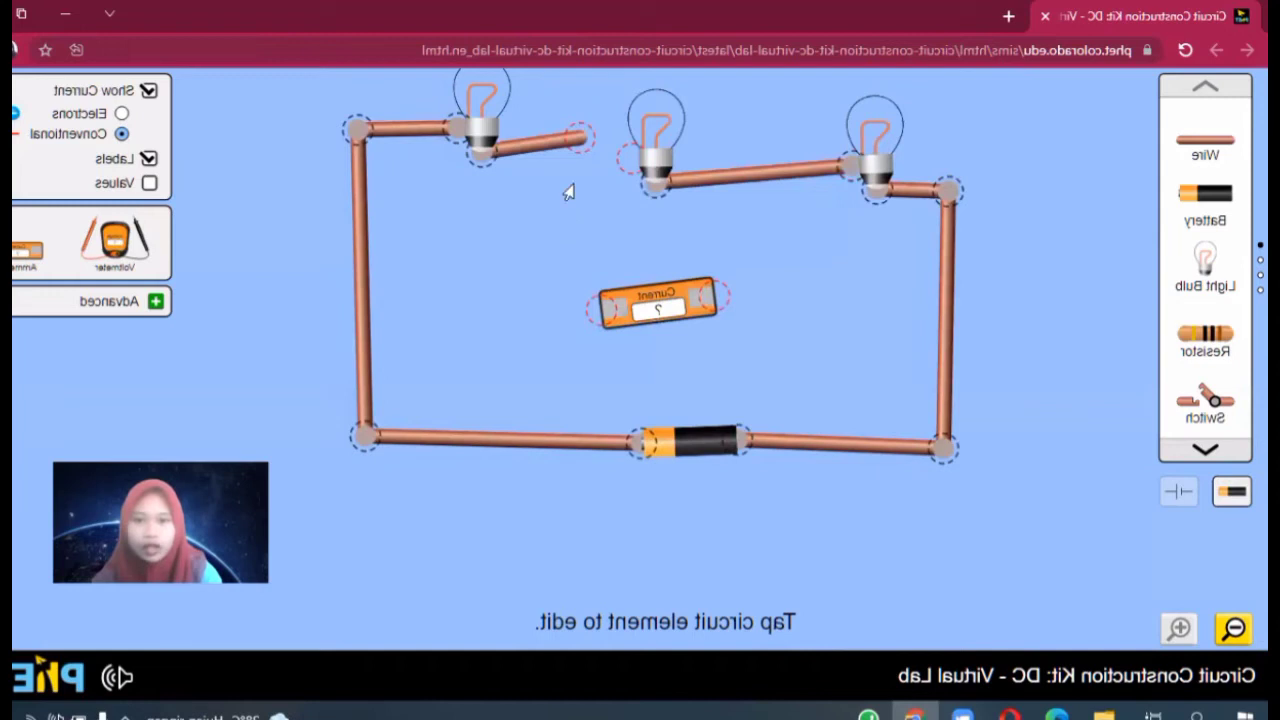
left_click_drag(578, 146, 543, 226)
left_click_drag(658, 283, 630, 165)
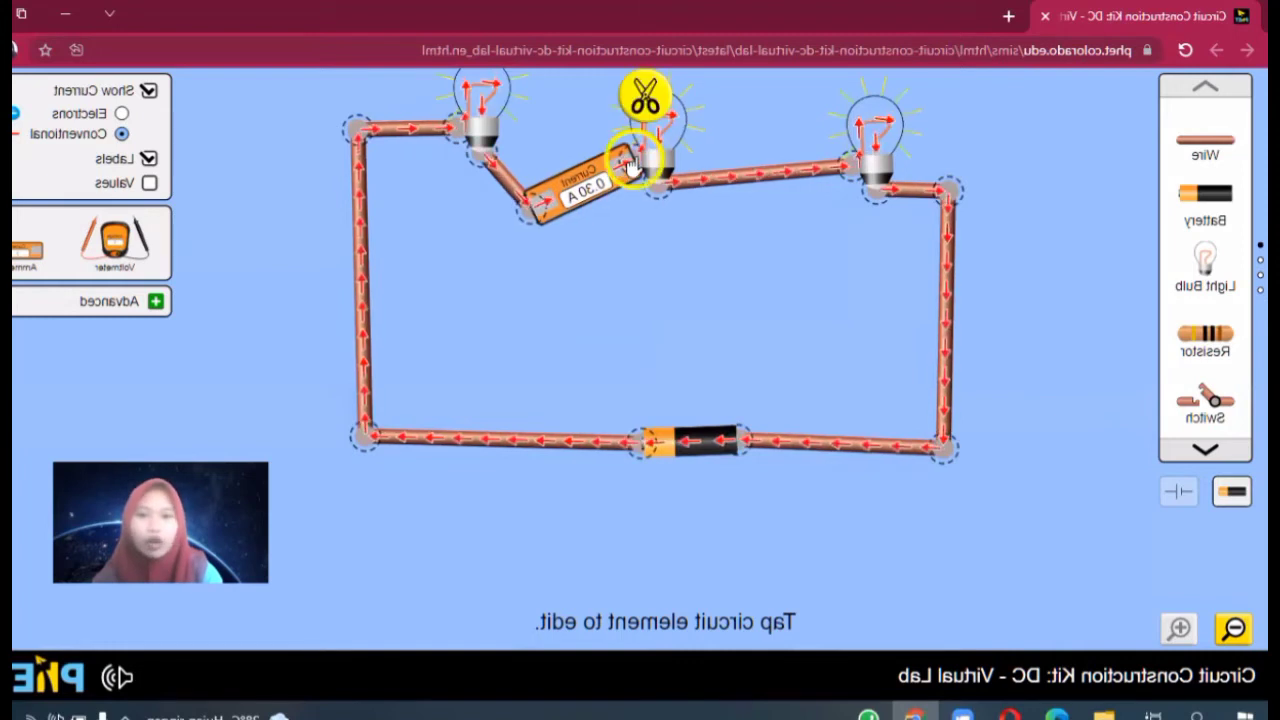
Detach the ammeter from between the second and third bulbs, set it inside the loop, and rejoin the wire to the second bulb
left_click(633, 106)
left_click(498, 208)
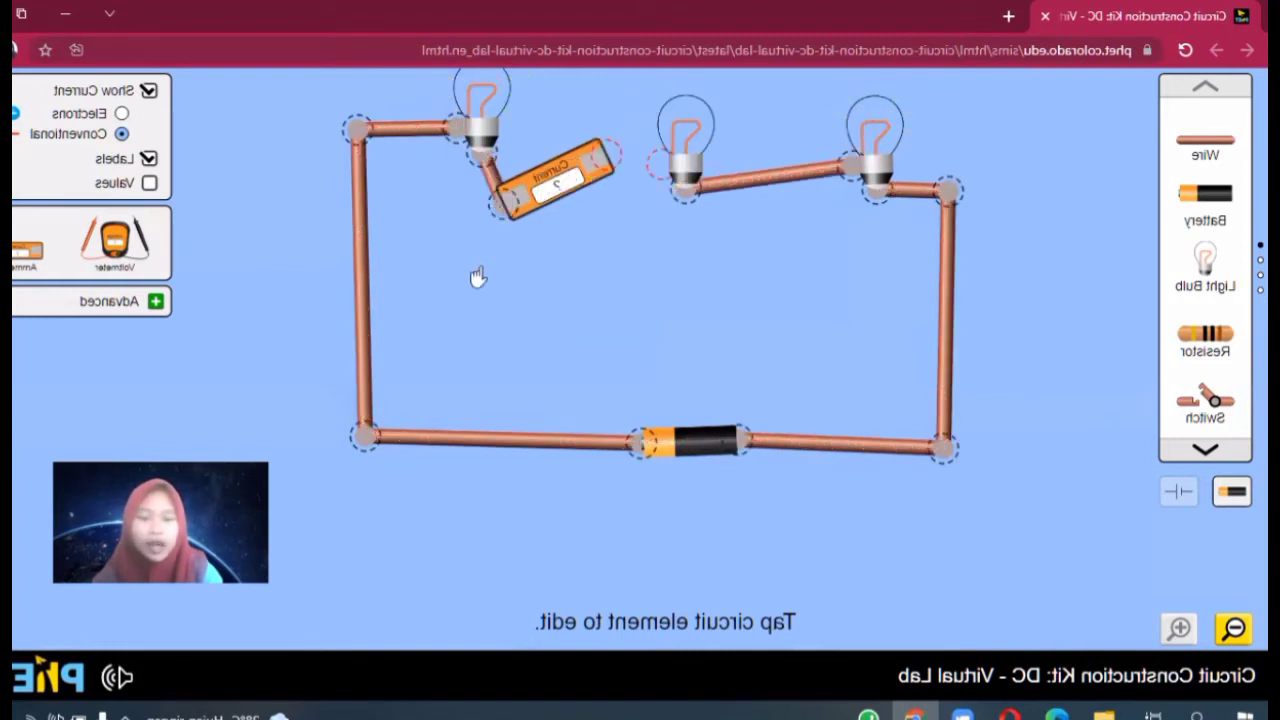
left_click(479, 270)
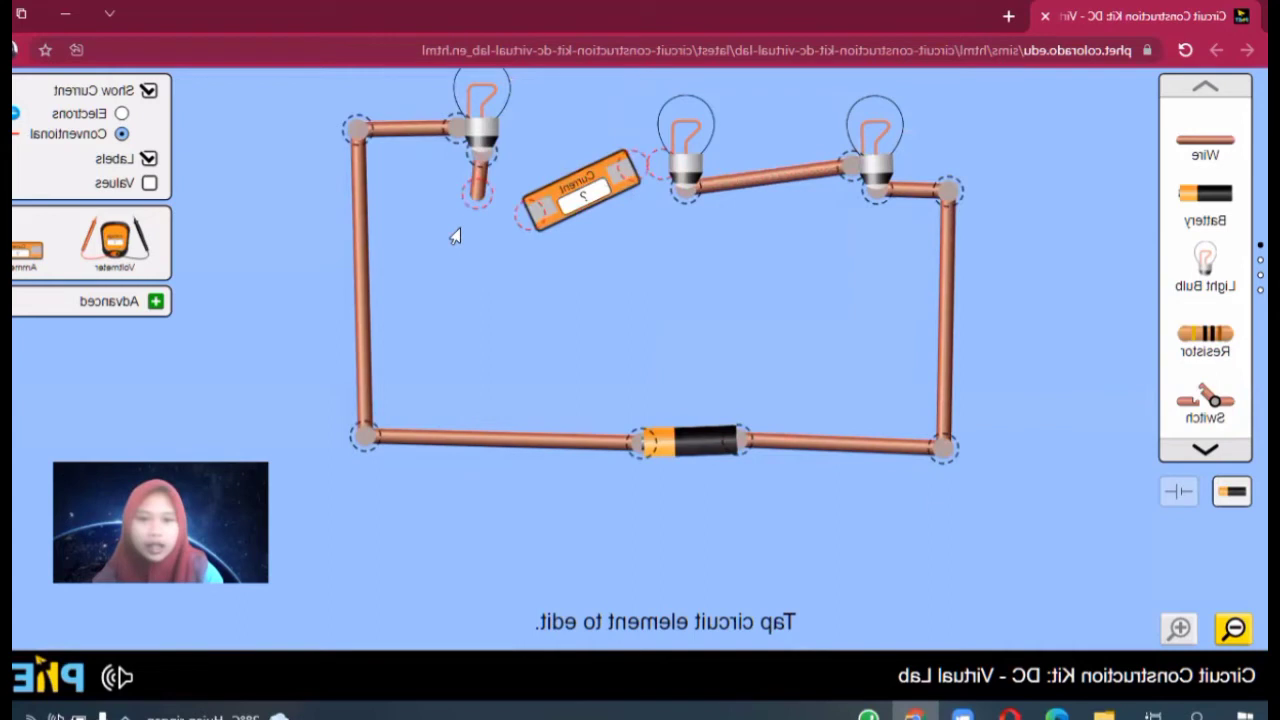
left_click_drag(466, 209, 646, 178)
Split the junction between the third bulb and the upper corner wire, and connect the ammeter from that wire towards the third bulb
left_click(455, 130)
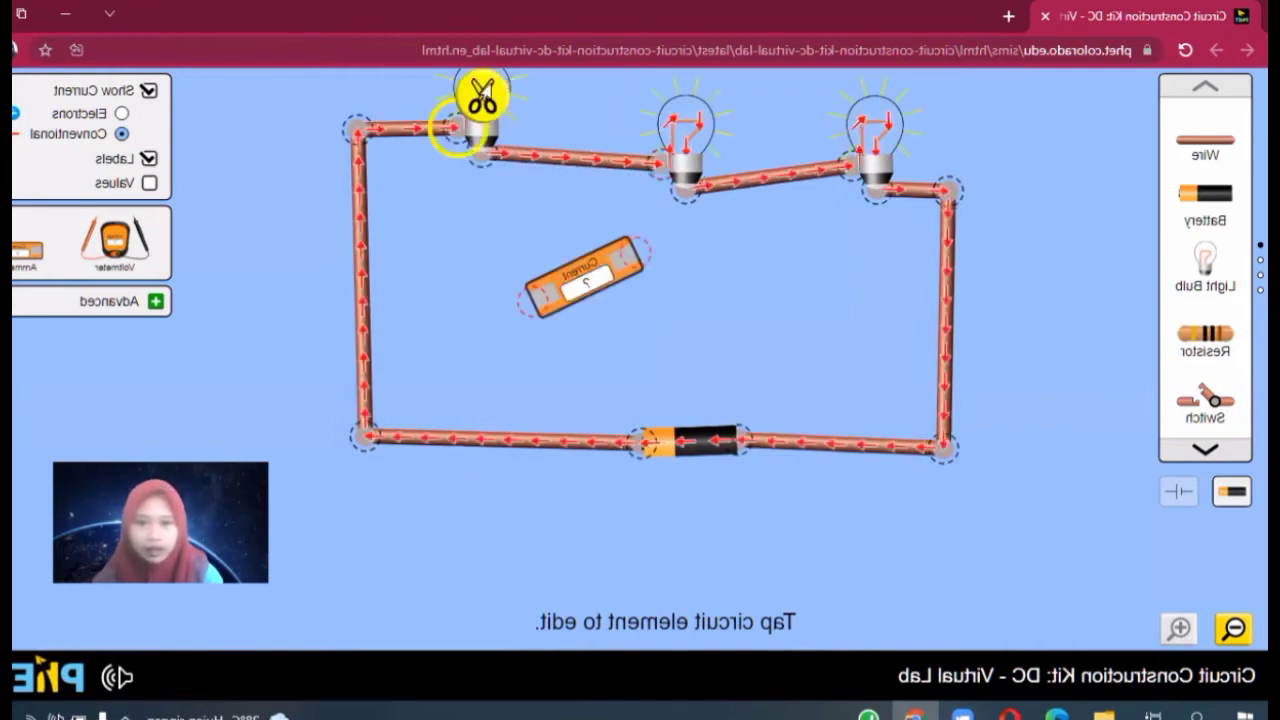
left_click(482, 95)
left_click_drag(427, 136, 433, 191)
left_click_drag(561, 286, 398, 211)
mouse_move(496, 173)
left_mouse_down()
mouse_move(528, 186)
mouse_move(520, 176)
left_mouse_up()
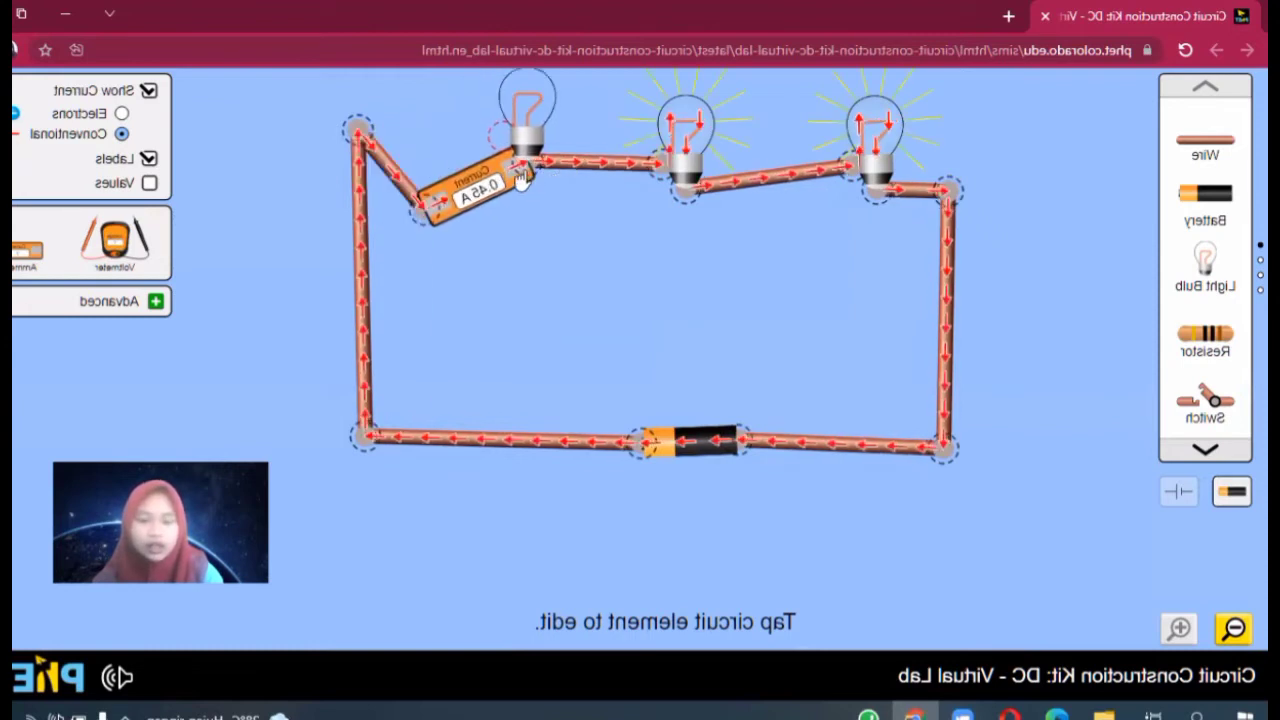
Separate the ammeter from the third bulb's base and reconnect it so the ammeter, third bulb and wire to the second bulb are in series
left_click(520, 176)
left_click(590, 192)
left_click_drag(510, 198, 508, 160)
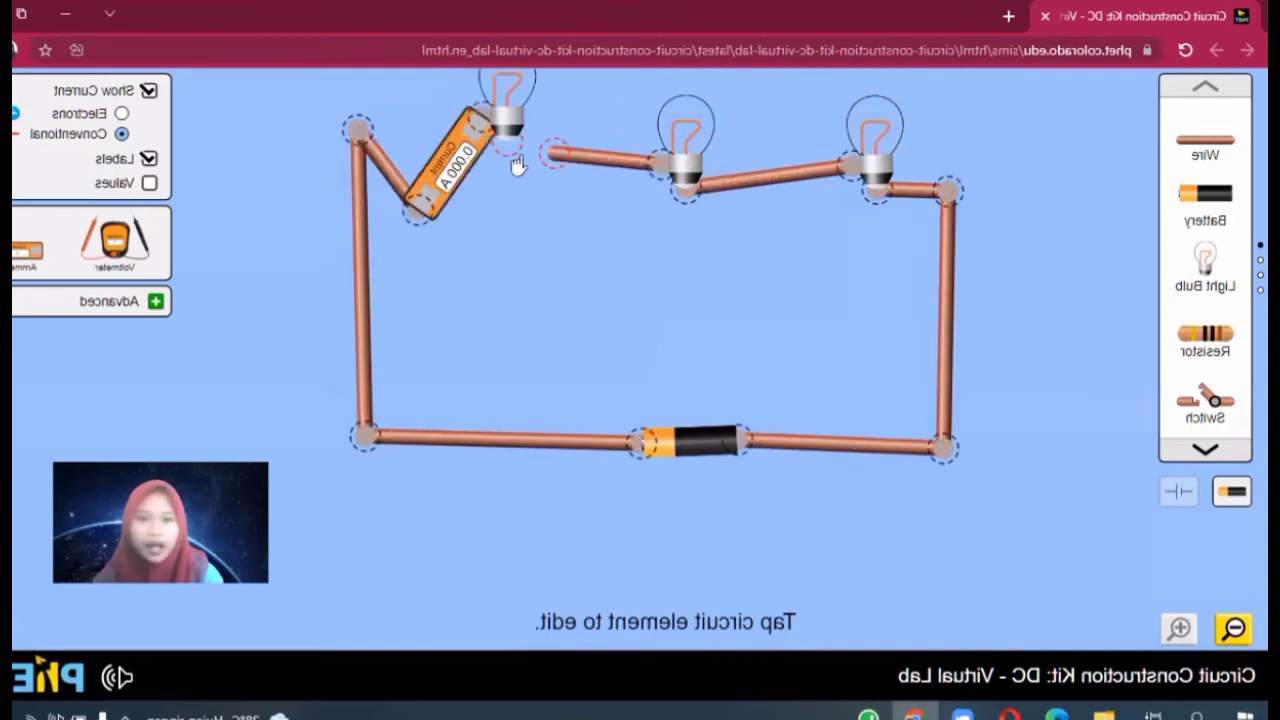
left_click(512, 155)
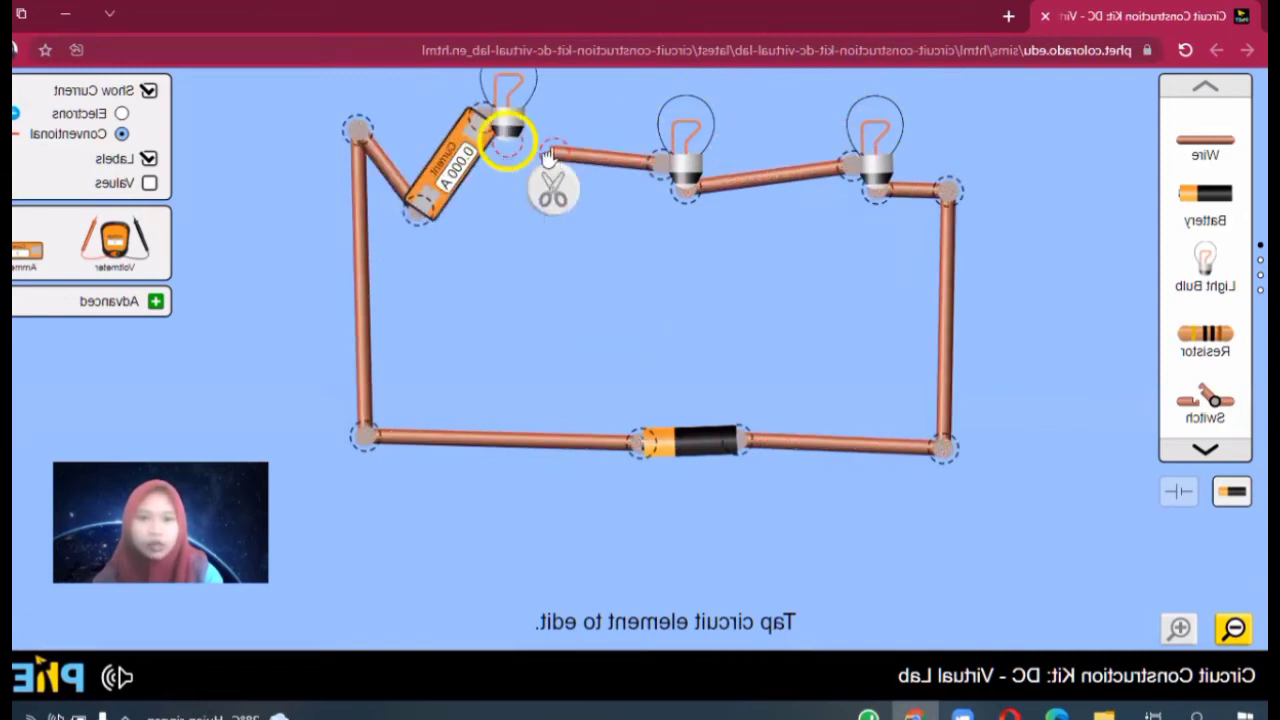
left_click(551, 156)
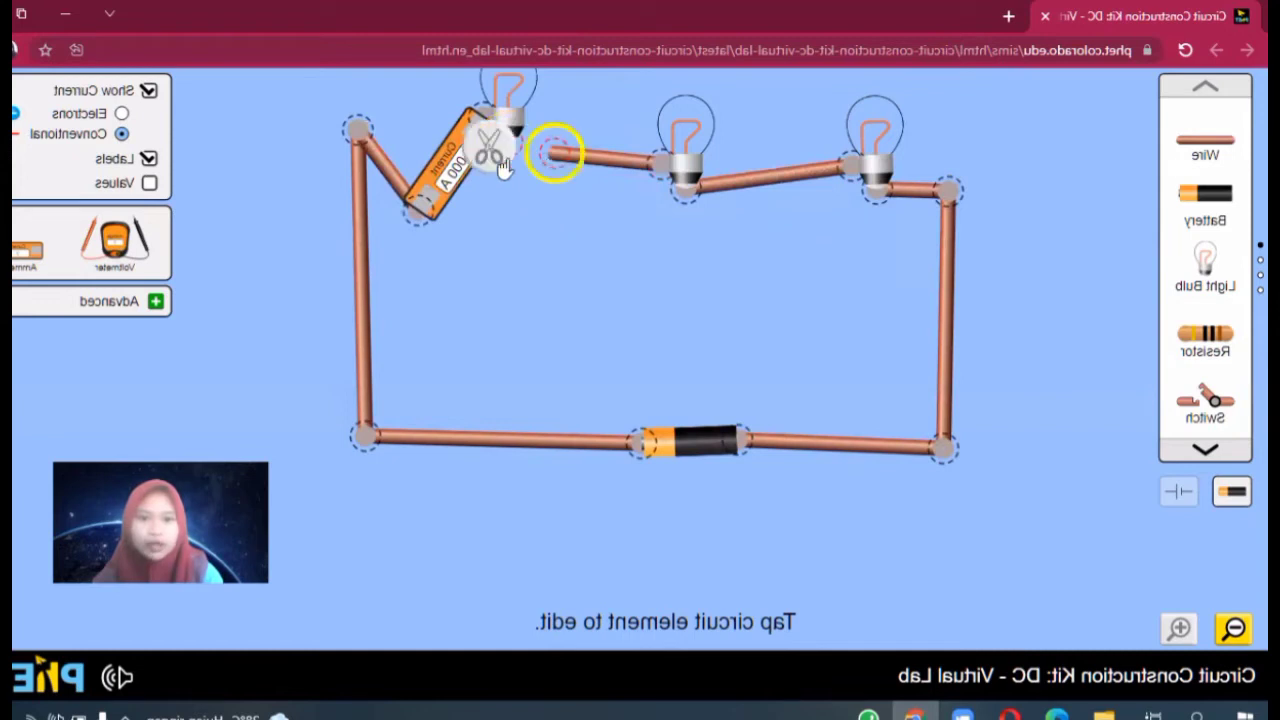
left_click_drag(553, 155, 505, 168)
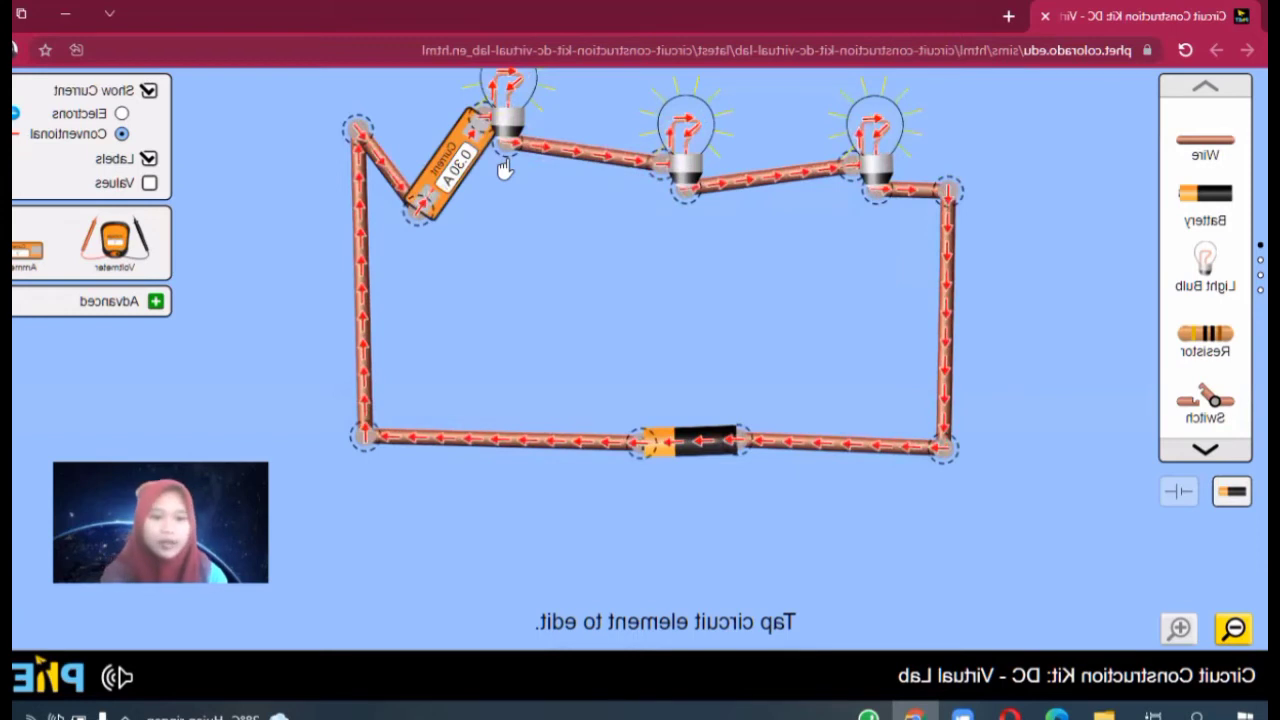
Detach the ammeter, rejoin the upper corner wire to the third bulb, and remove the ammeter from the workspace
left_click(469, 108)
left_click(472, 108)
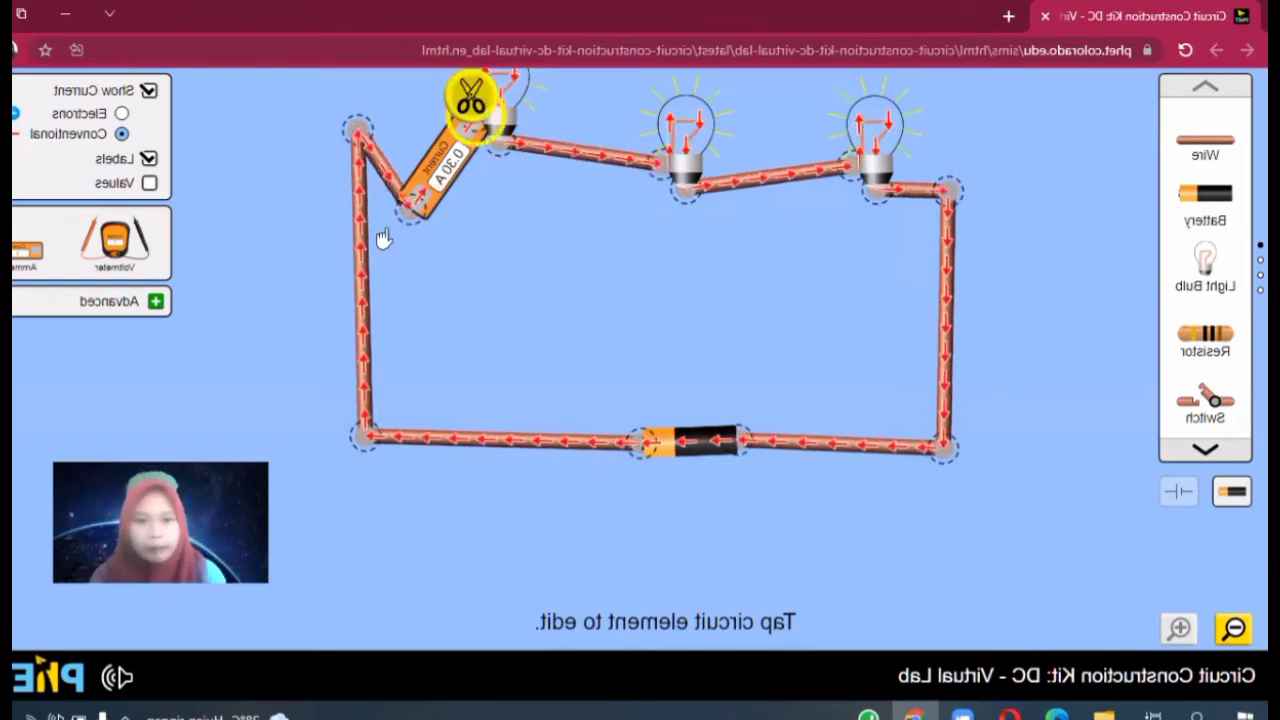
left_click(383, 228)
left_click(372, 272)
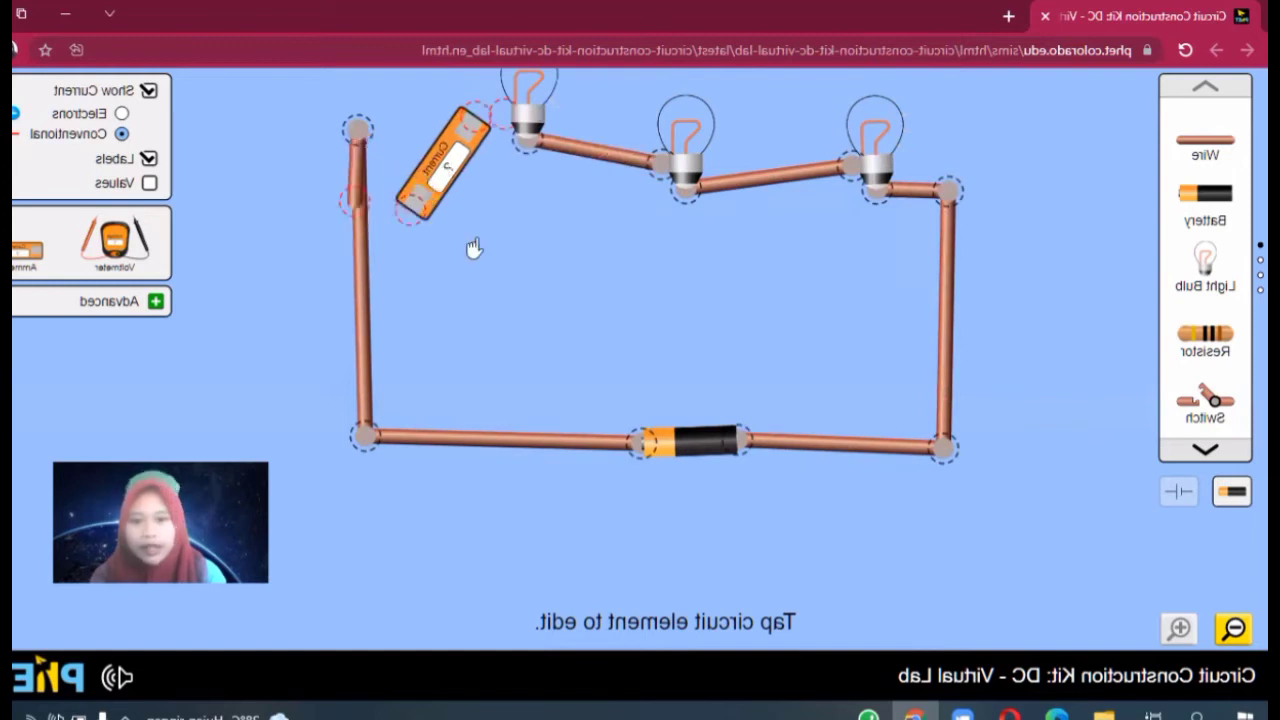
left_click_drag(443, 166, 598, 284)
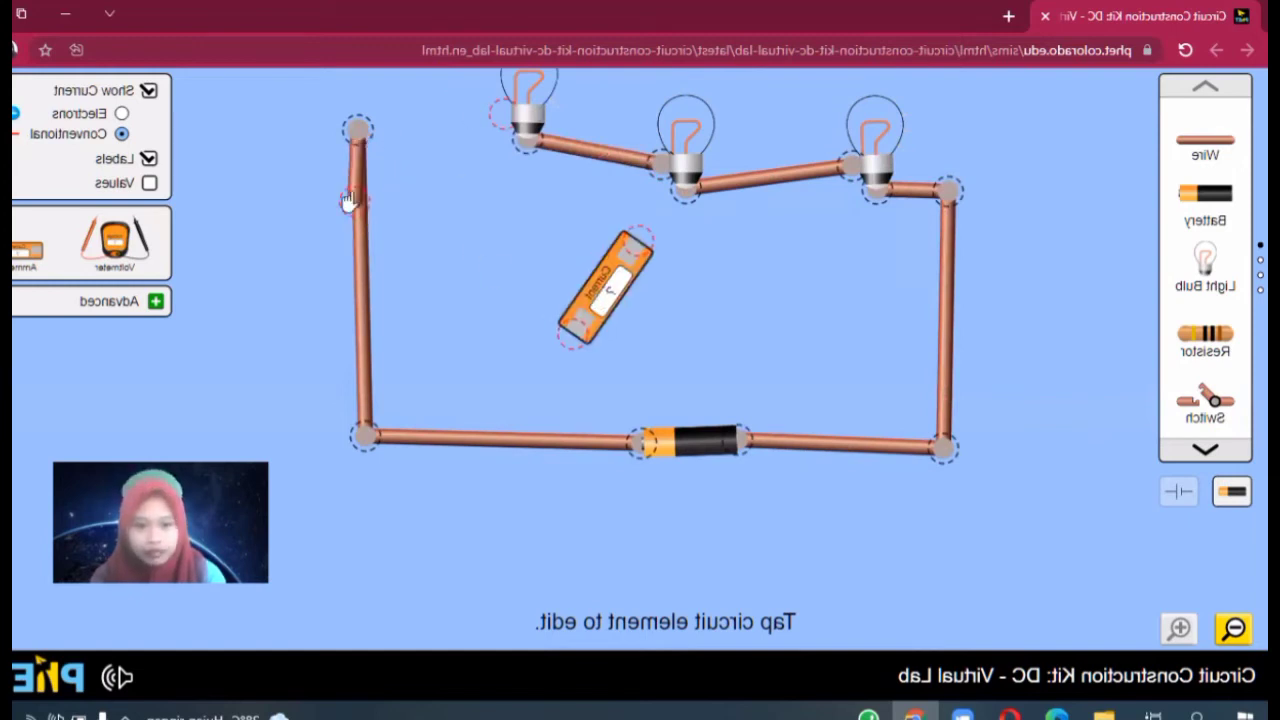
left_click_drag(352, 200, 500, 115)
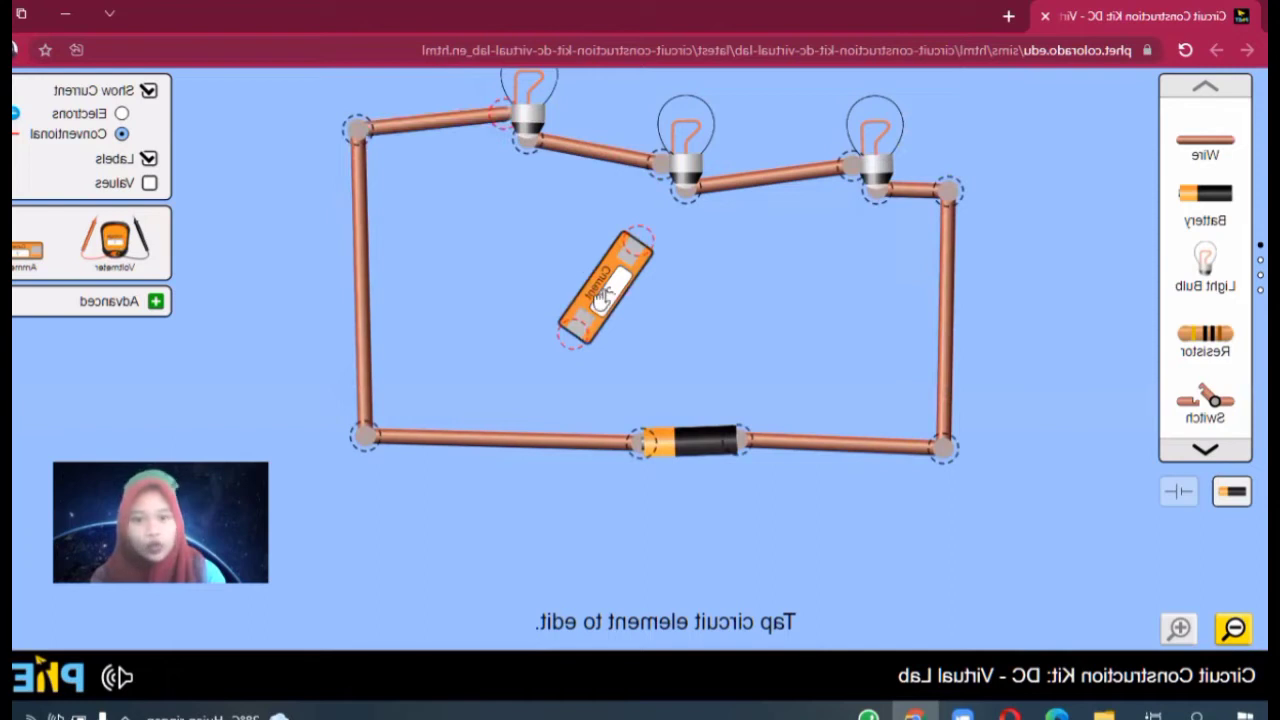
left_click_drag(605, 288, 15, 222)
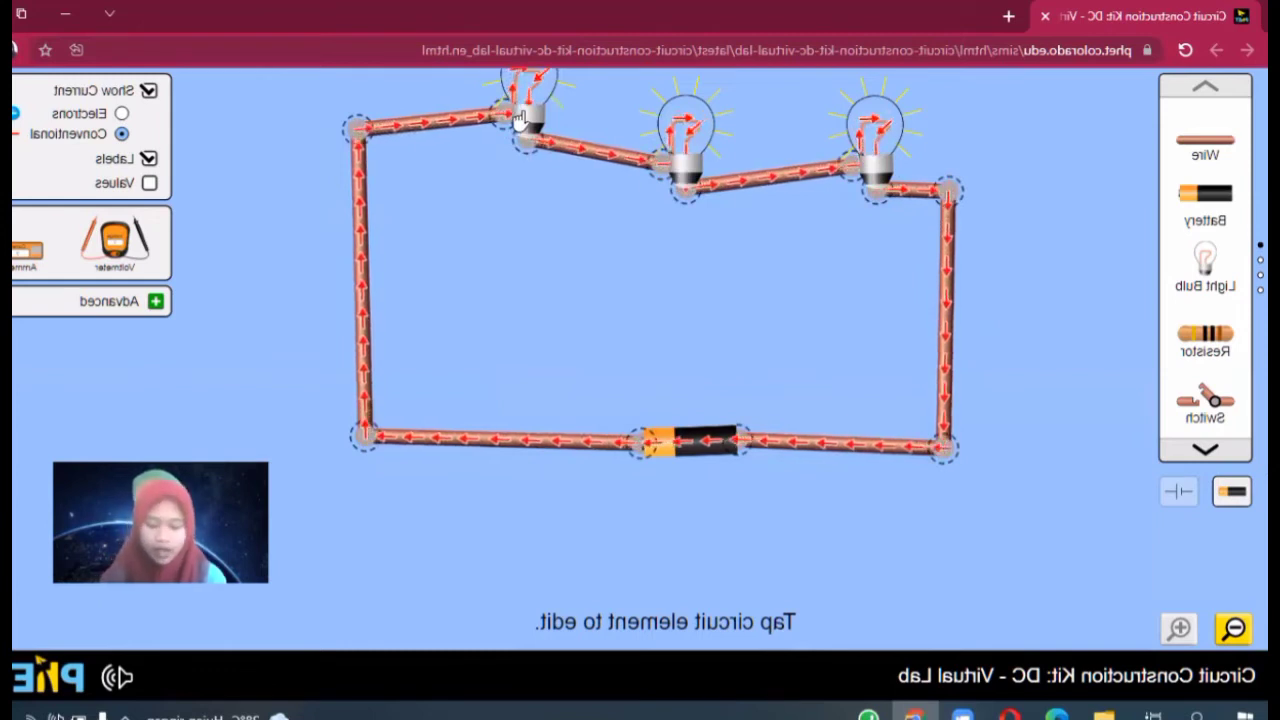
Check the battery's voltage, and set the first bulb's resistance to 20.0 ohms
left_click(690, 447)
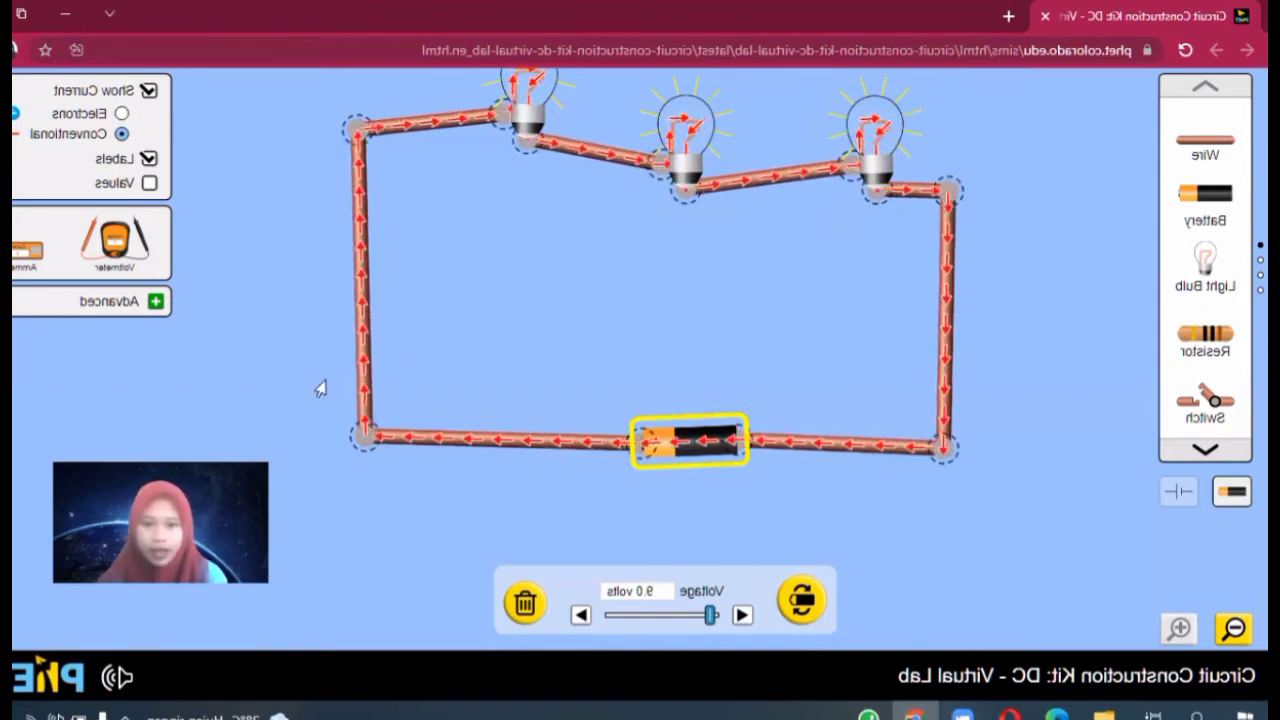
left_click(613, 344)
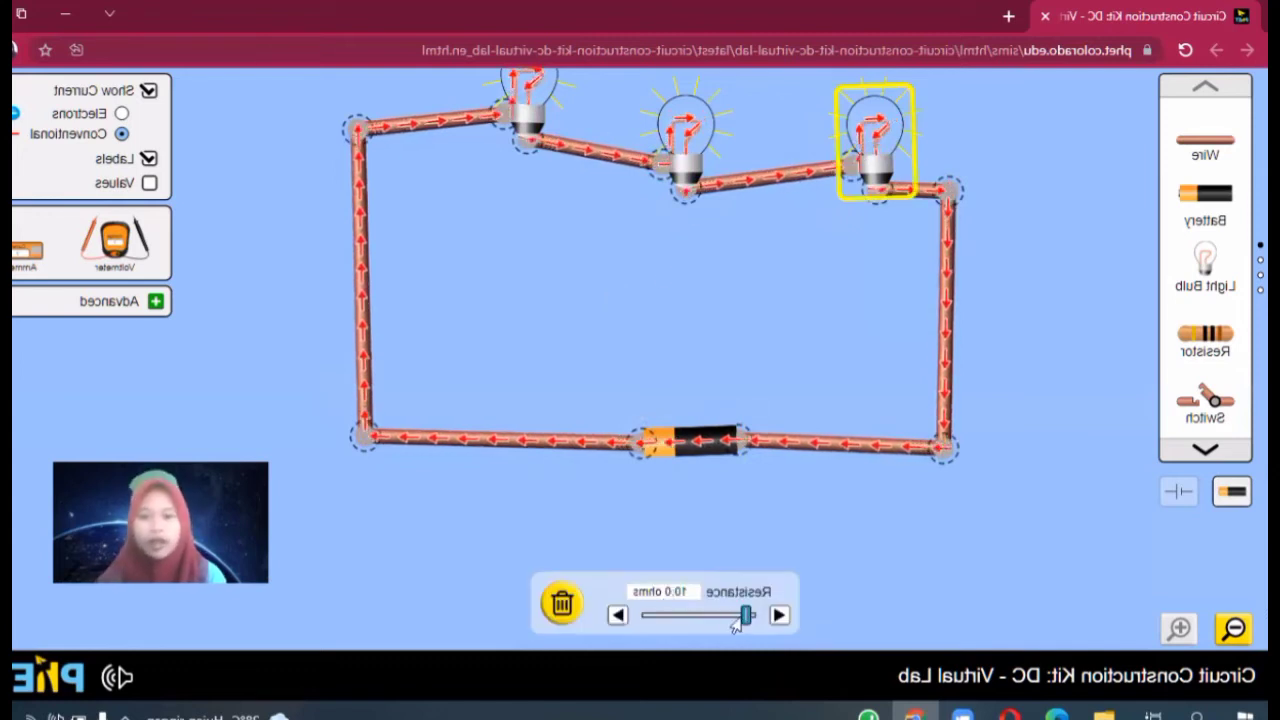
left_click_drag(739, 624, 731, 623)
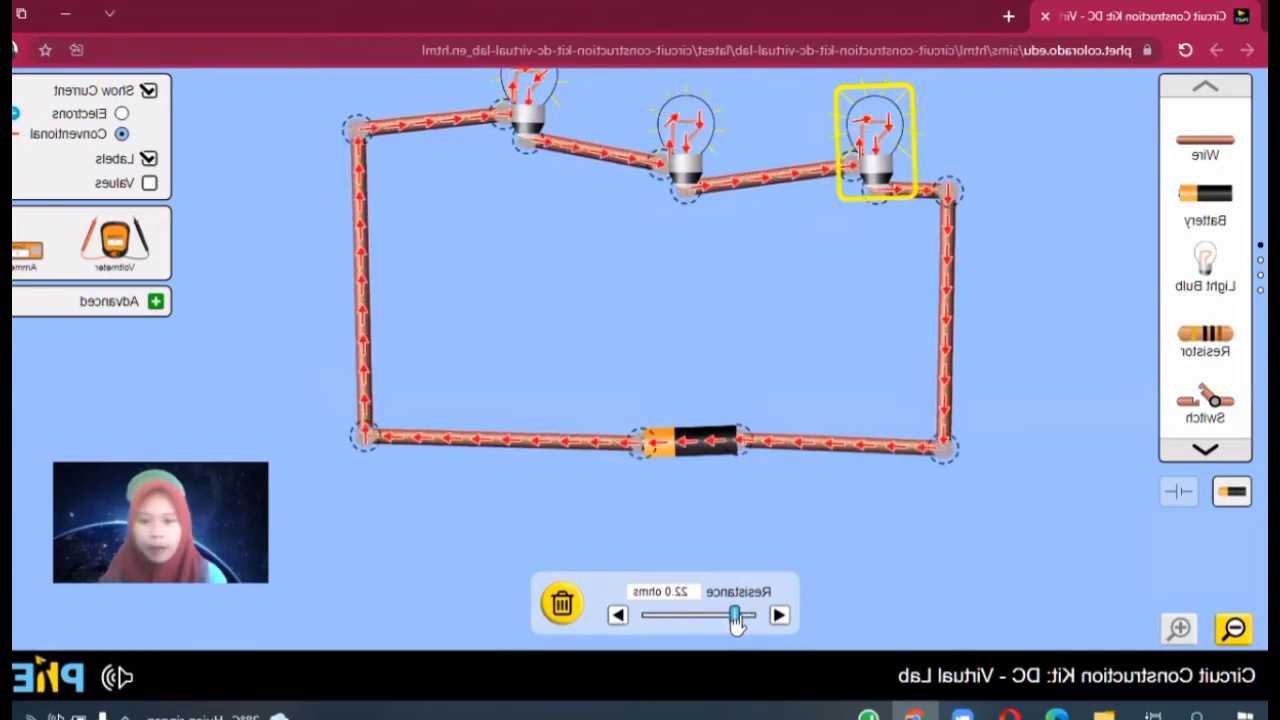
left_click(776, 616)
left_click(772, 618)
left_click(775, 617)
left_click(772, 618)
left_click(775, 618)
left_click(778, 618)
left_click(778, 618)
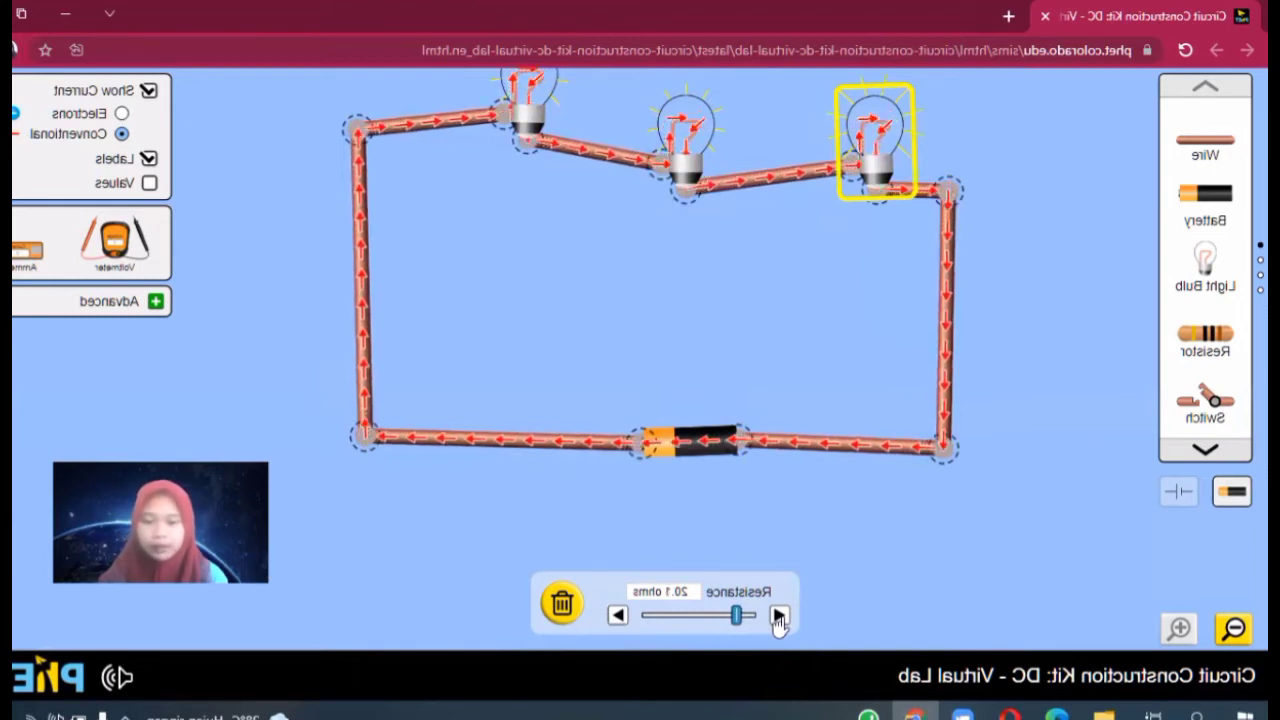
left_click(778, 618)
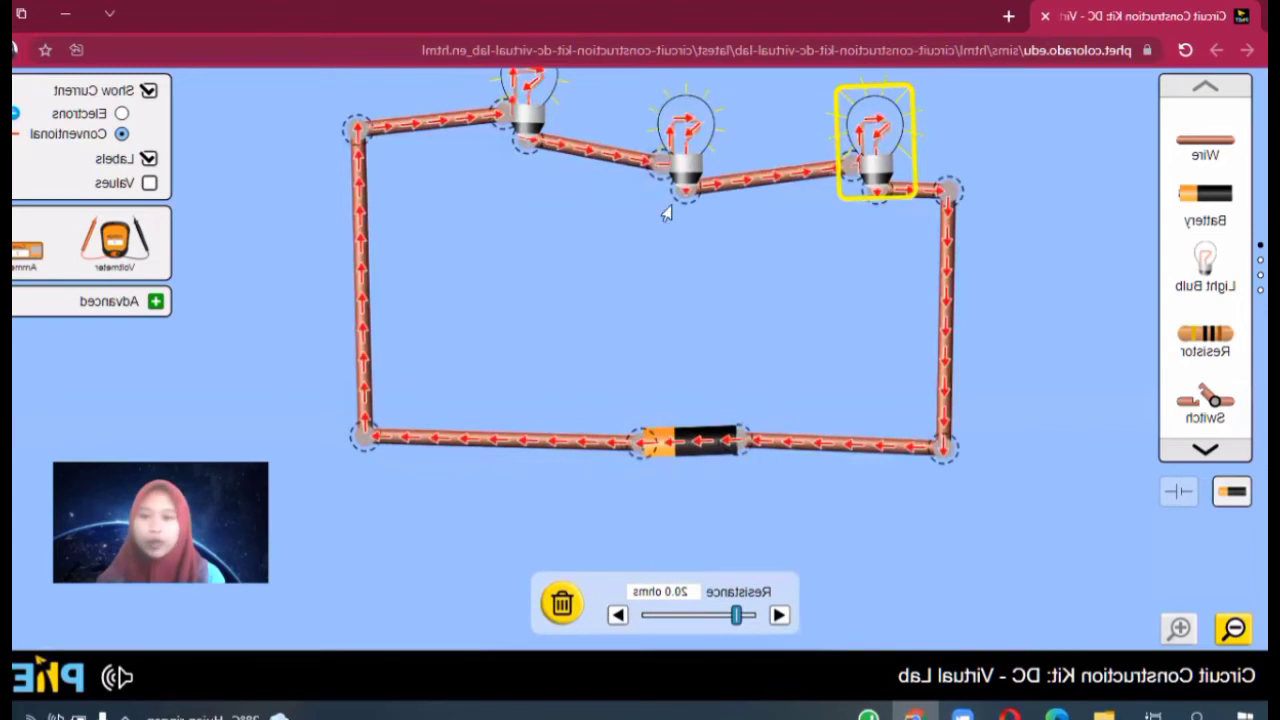
Set the third bulb's resistance to 30.0 ohms
left_click(678, 152)
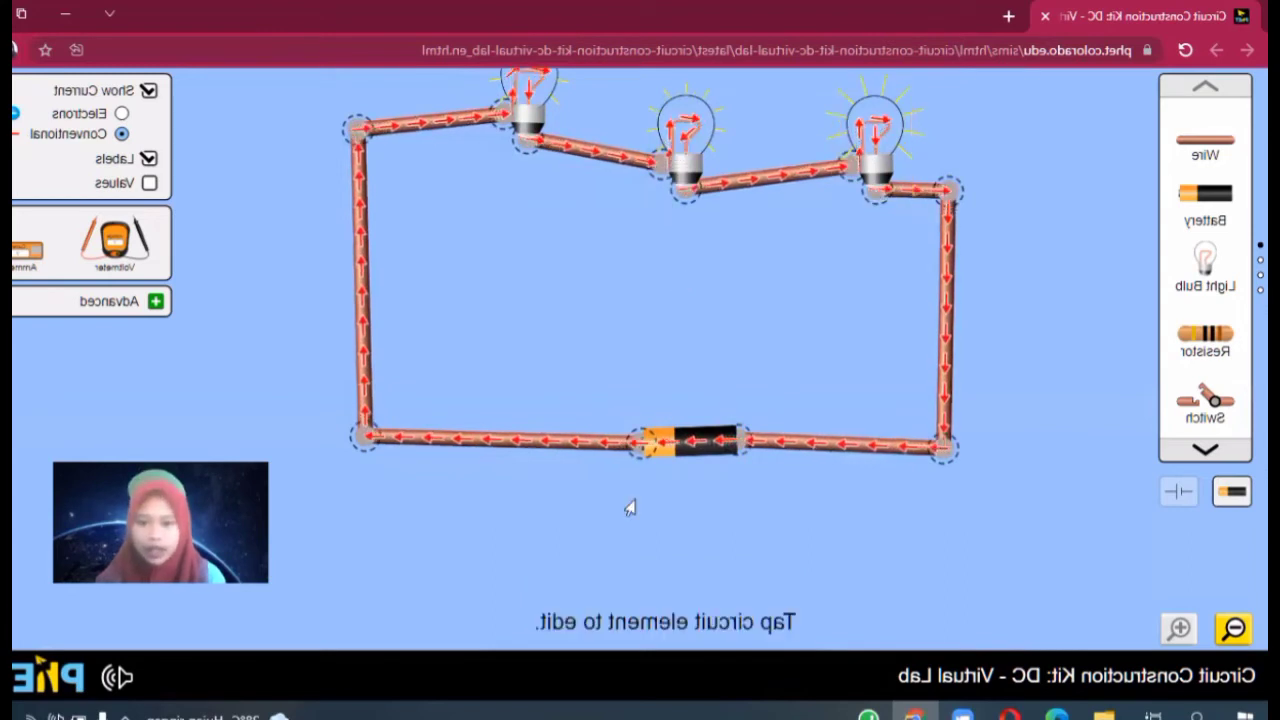
left_click(533, 137)
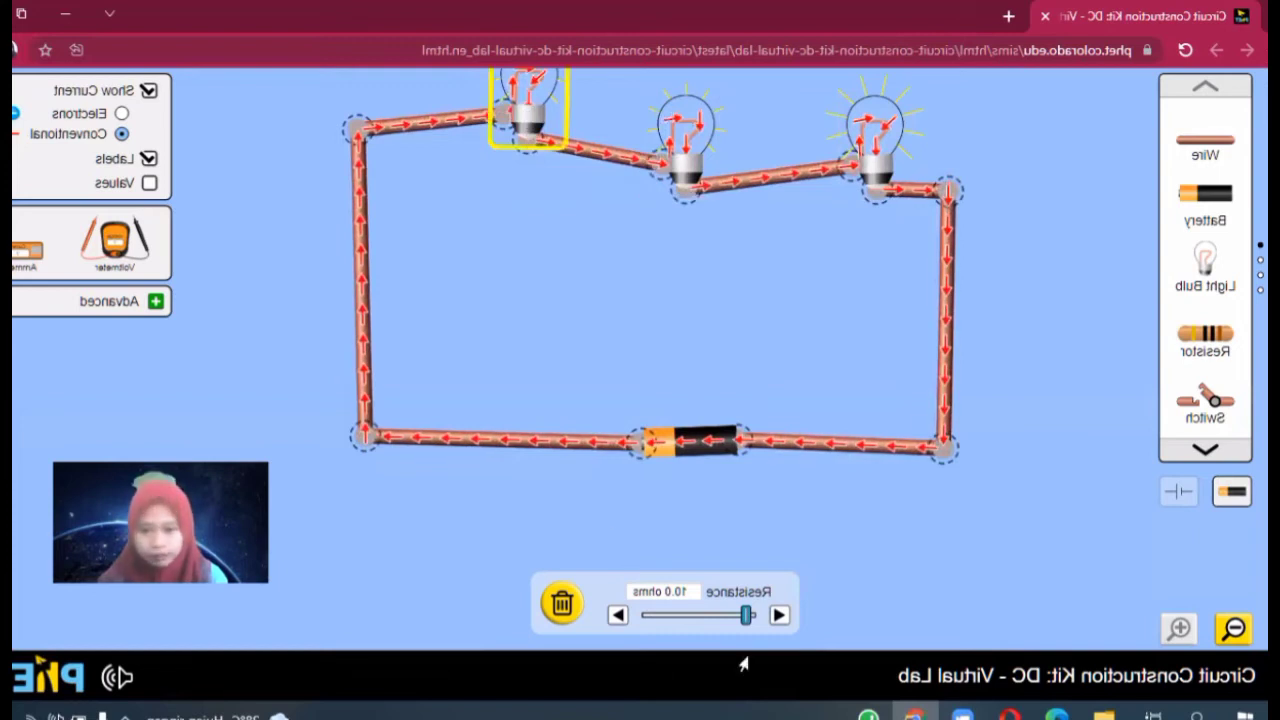
left_click_drag(727, 627, 720, 627)
left_click(778, 620)
left_click(778, 618)
left_click(778, 618)
left_click(778, 618)
left_click(778, 618)
left_click(778, 618)
left_click(778, 618)
left_click(778, 618)
left_click(778, 618)
left_click(778, 618)
left_click(616, 616)
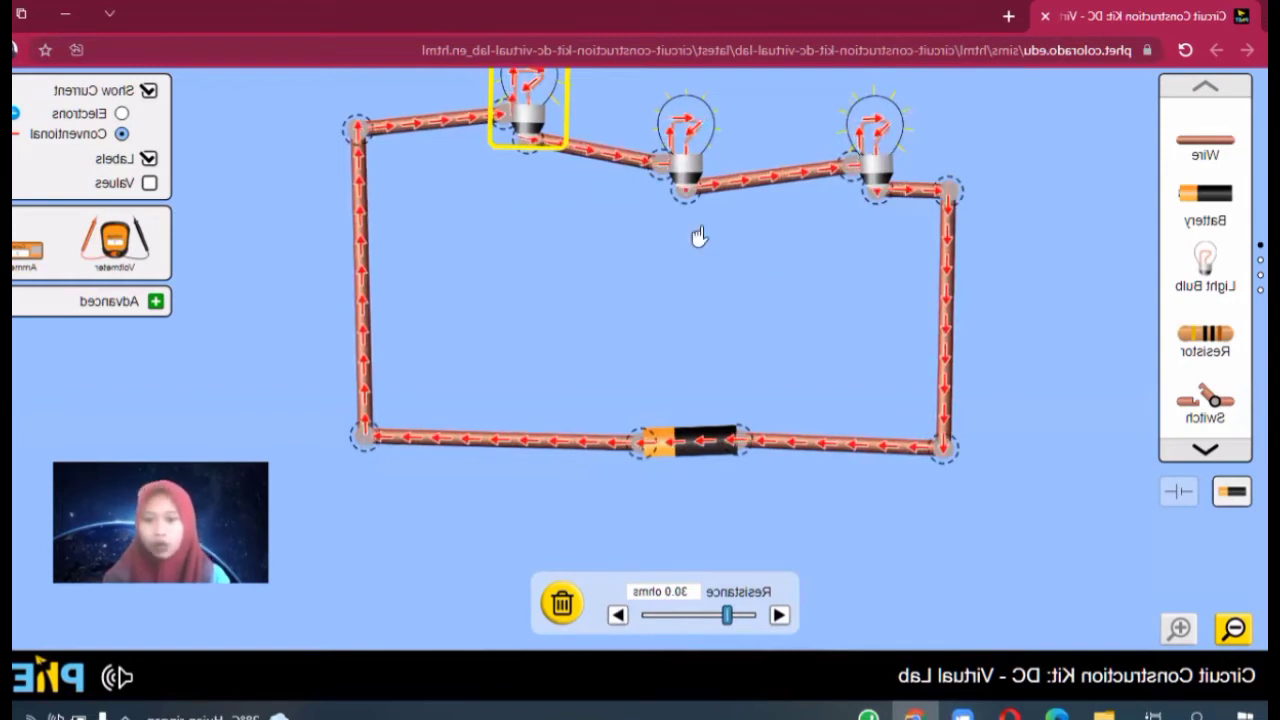
Check the resistance settings of the three bulbs
left_click(874, 135)
left_click(684, 145)
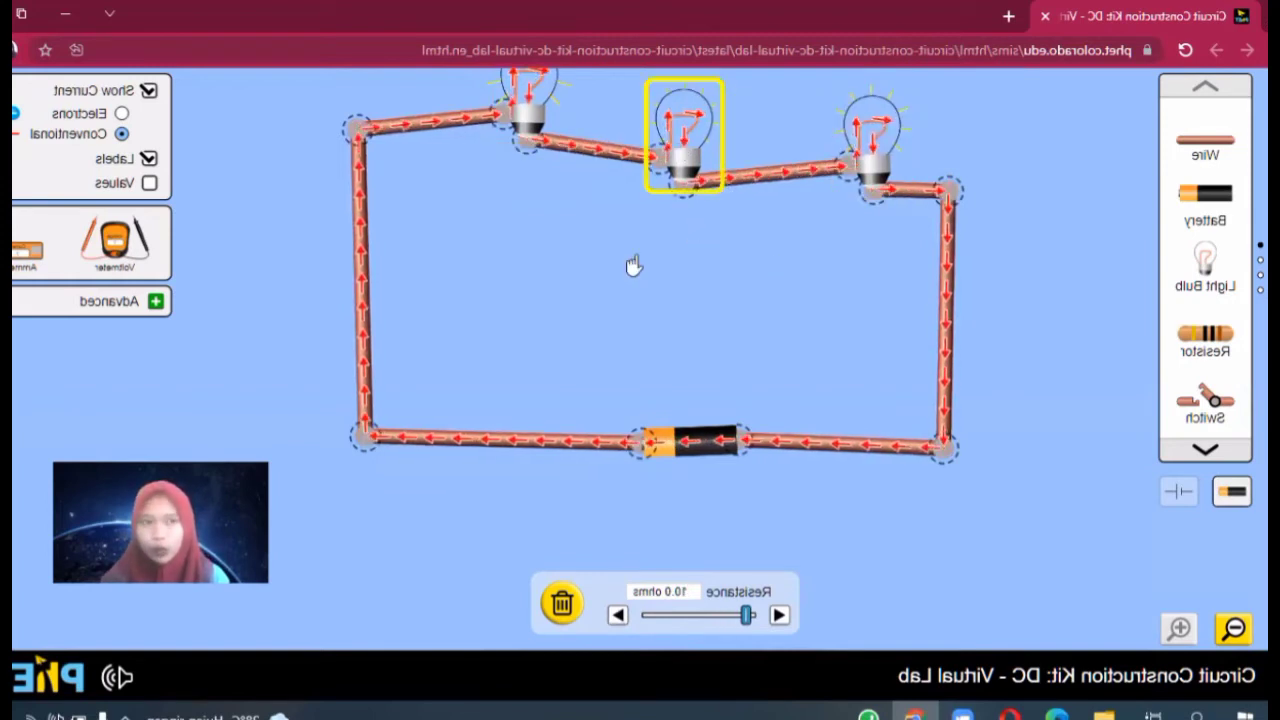
left_click(518, 101)
Set the battery's voltage to 30.0 volts and turn on the display of component values
left_click(690, 441)
mouse_move(708, 616)
left_mouse_down()
mouse_move(677, 622)
mouse_move(690, 622)
left_mouse_up()
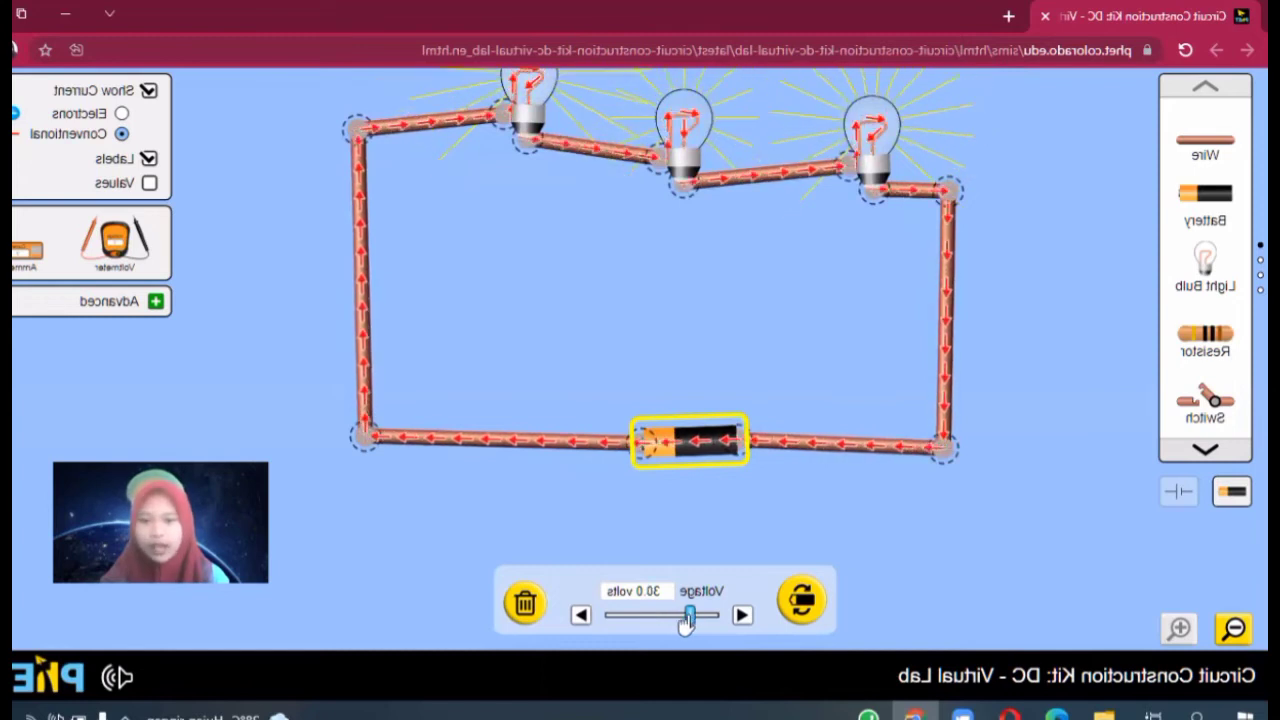
left_click(507, 531)
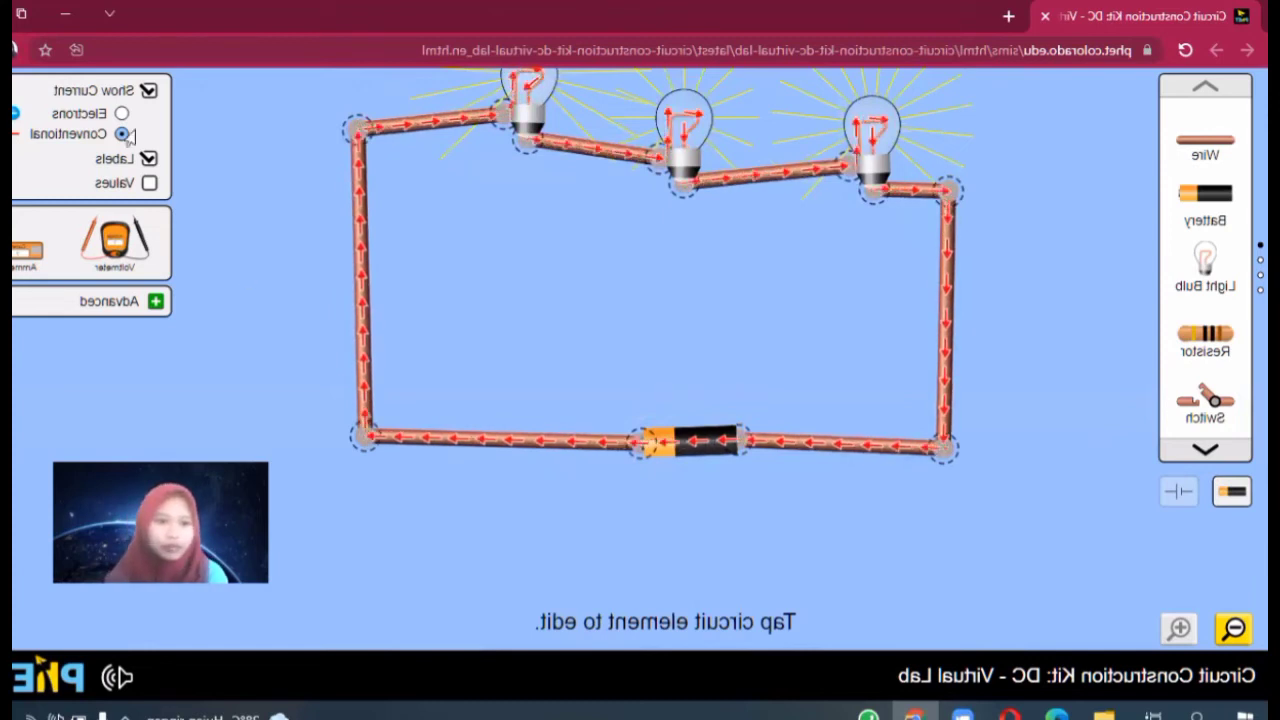
left_click(148, 184)
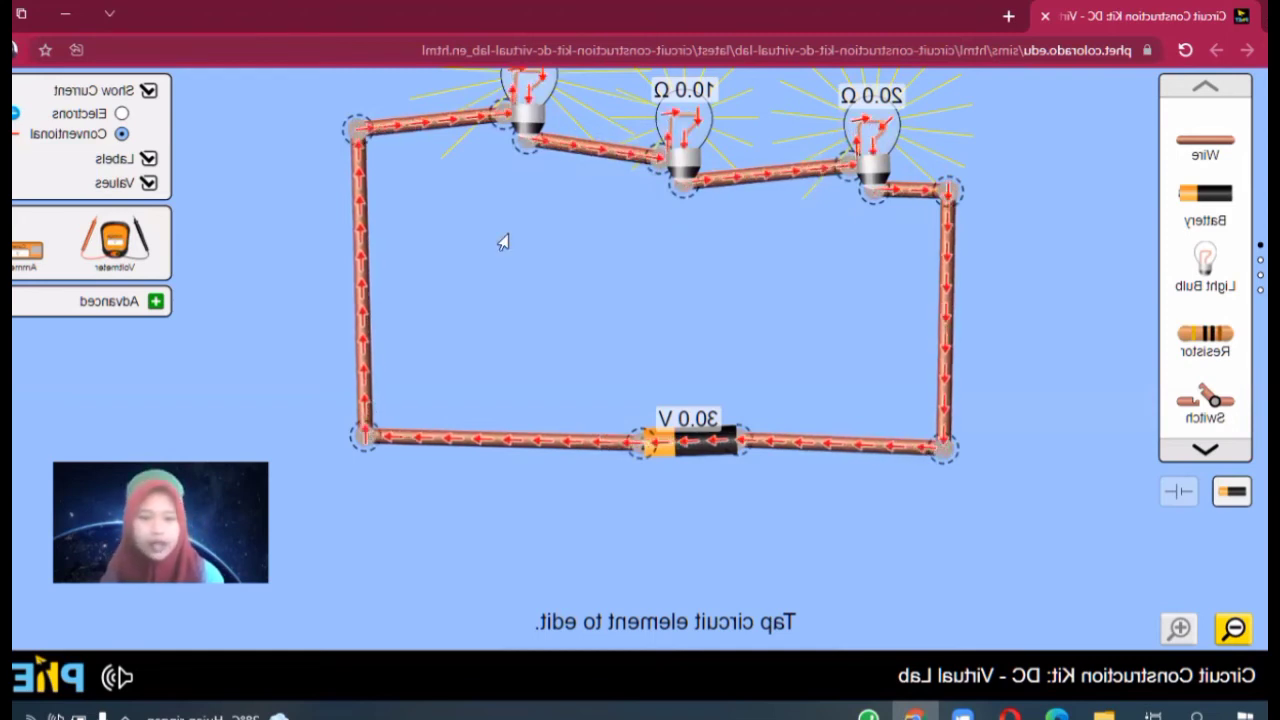
Split the lower corner junction by the battery's positive-side wire and insert an ammeter in series between the two wires
left_click(365, 433)
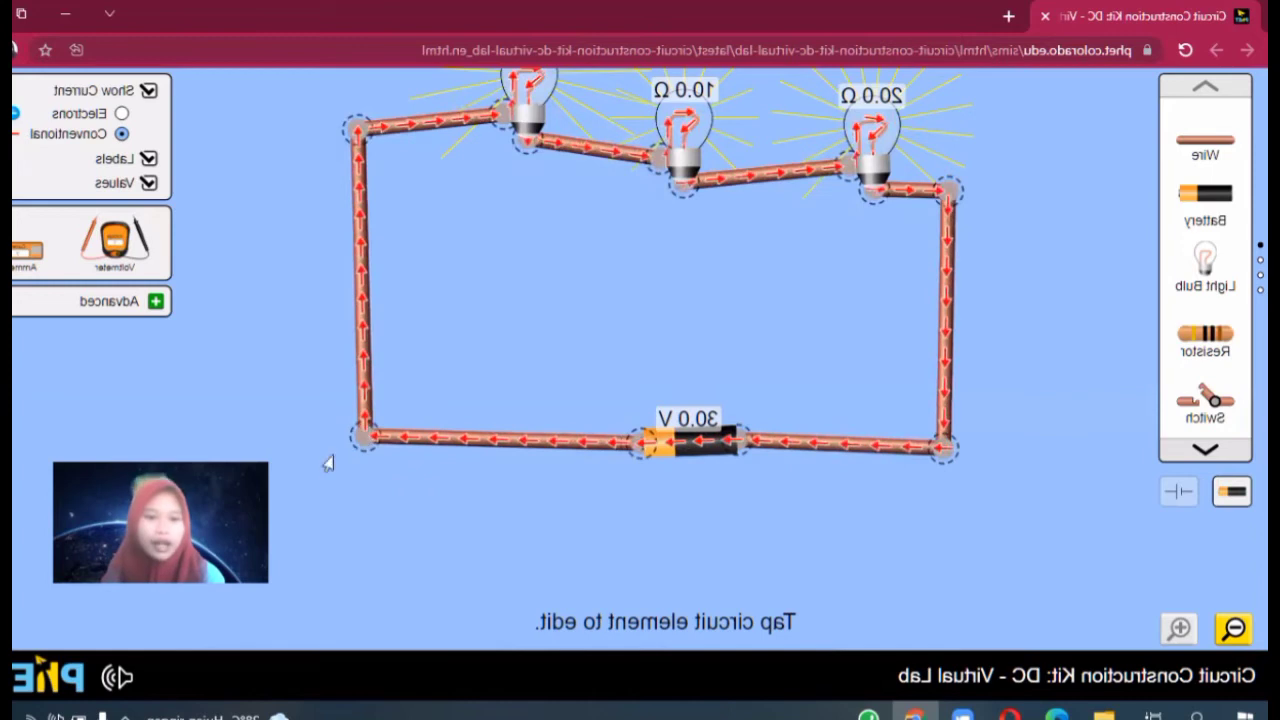
left_click(318, 483)
left_click_drag(331, 423, 365, 290)
left_click_drag(30, 252, 272, 362)
left_click_drag(372, 480, 374, 480)
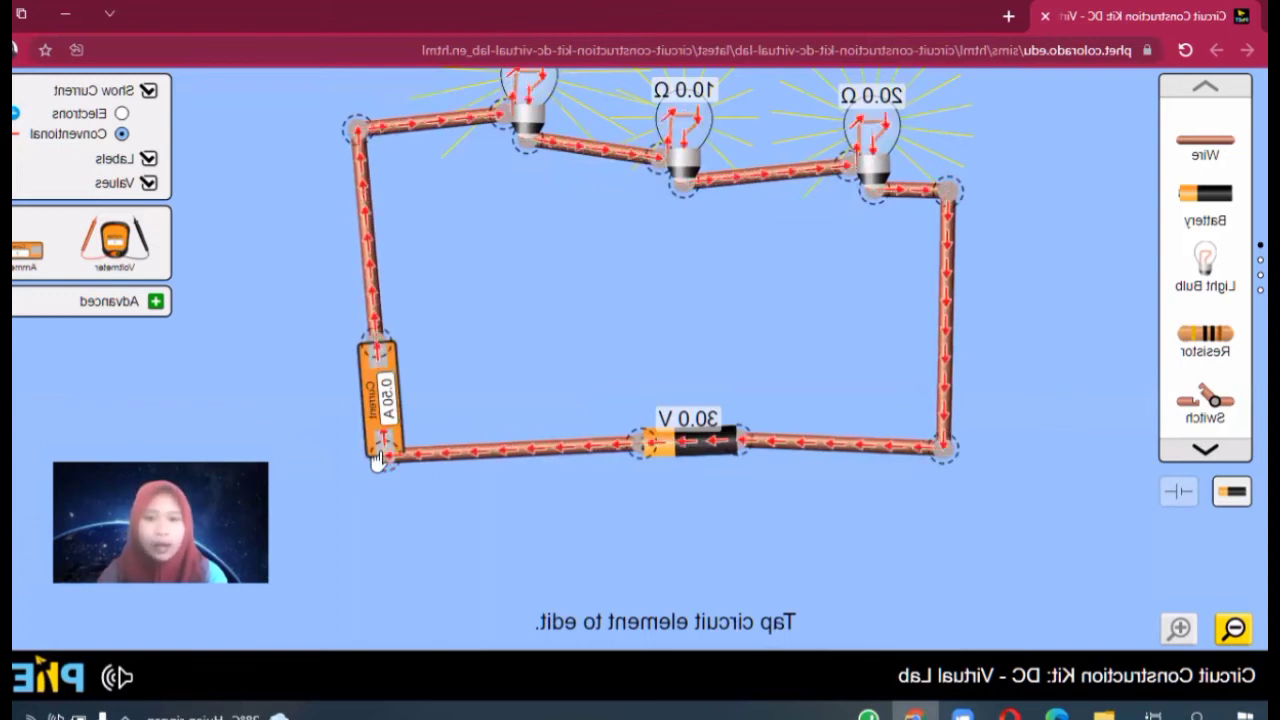
Detach the ammeter from the lower corner, set it aside inside the circuit, and rejoin the side wire to the battery wire
left_click(381, 456)
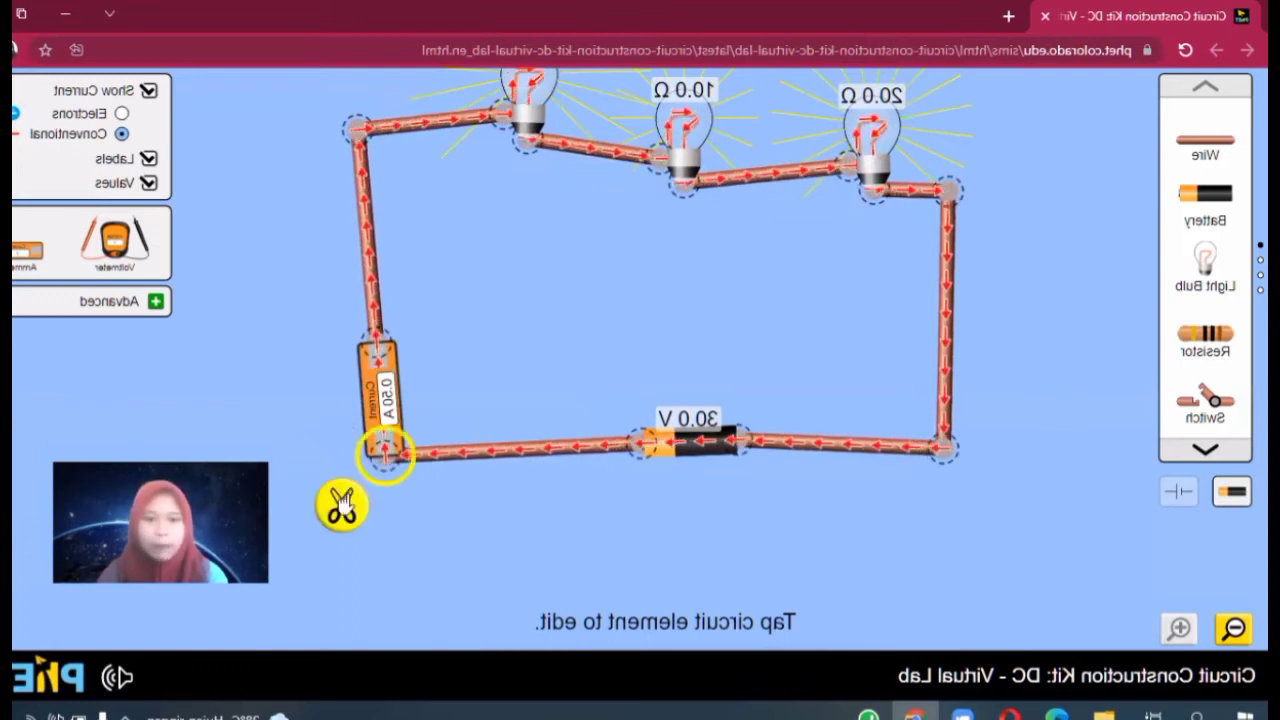
left_click(341, 507)
left_click(357, 324)
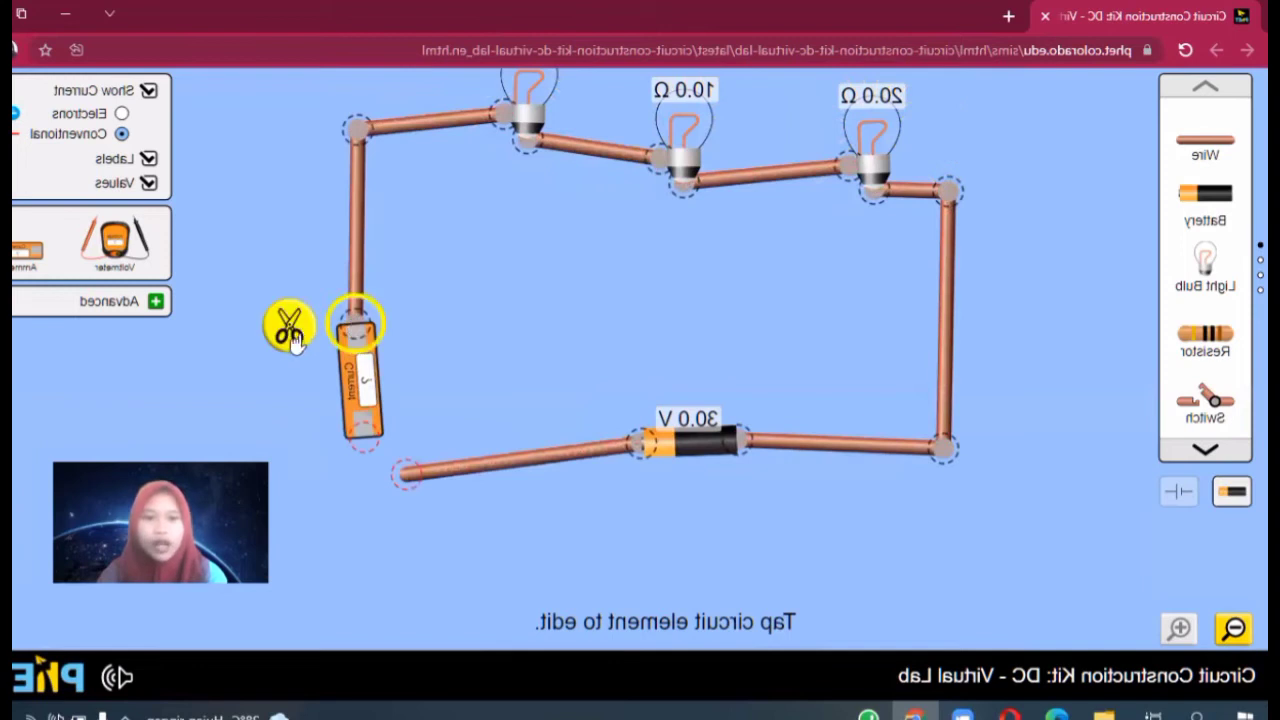
left_click(290, 327)
left_click_drag(360, 388, 529, 283)
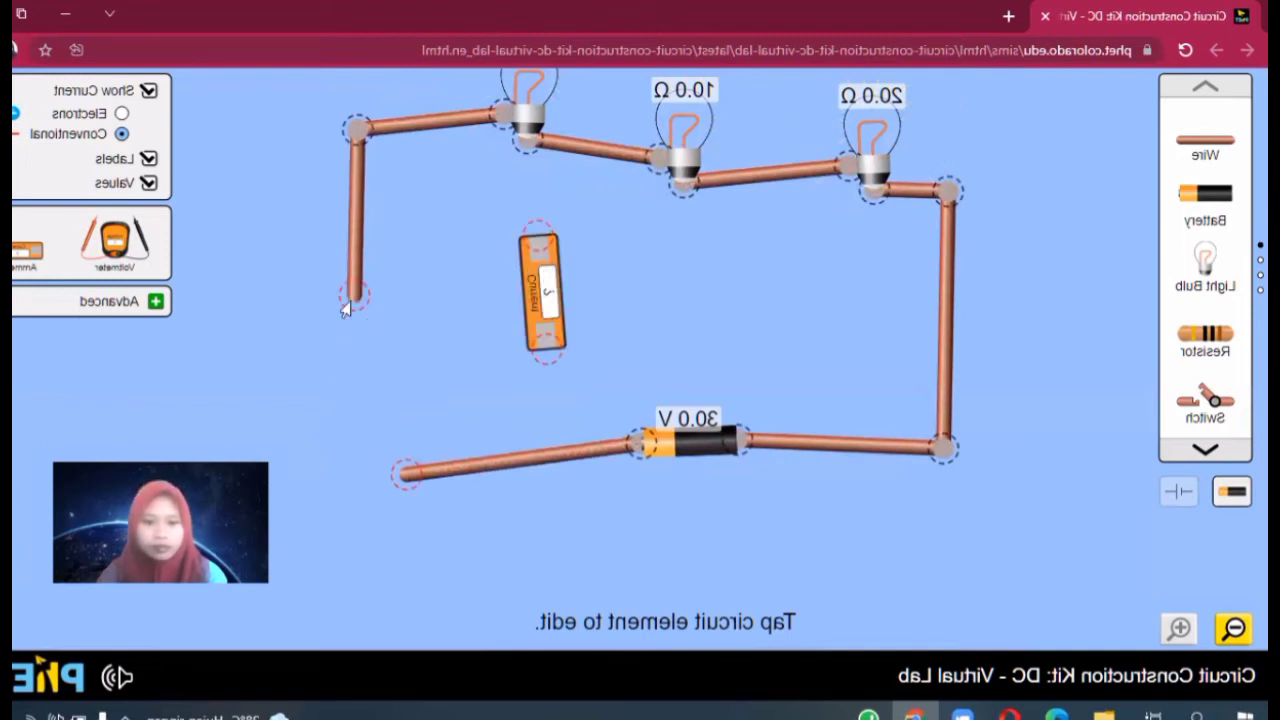
left_click_drag(345, 308, 350, 335)
left_click_drag(408, 486, 380, 432)
left_click_drag(369, 385, 363, 432)
left_click_drag(358, 320, 366, 432)
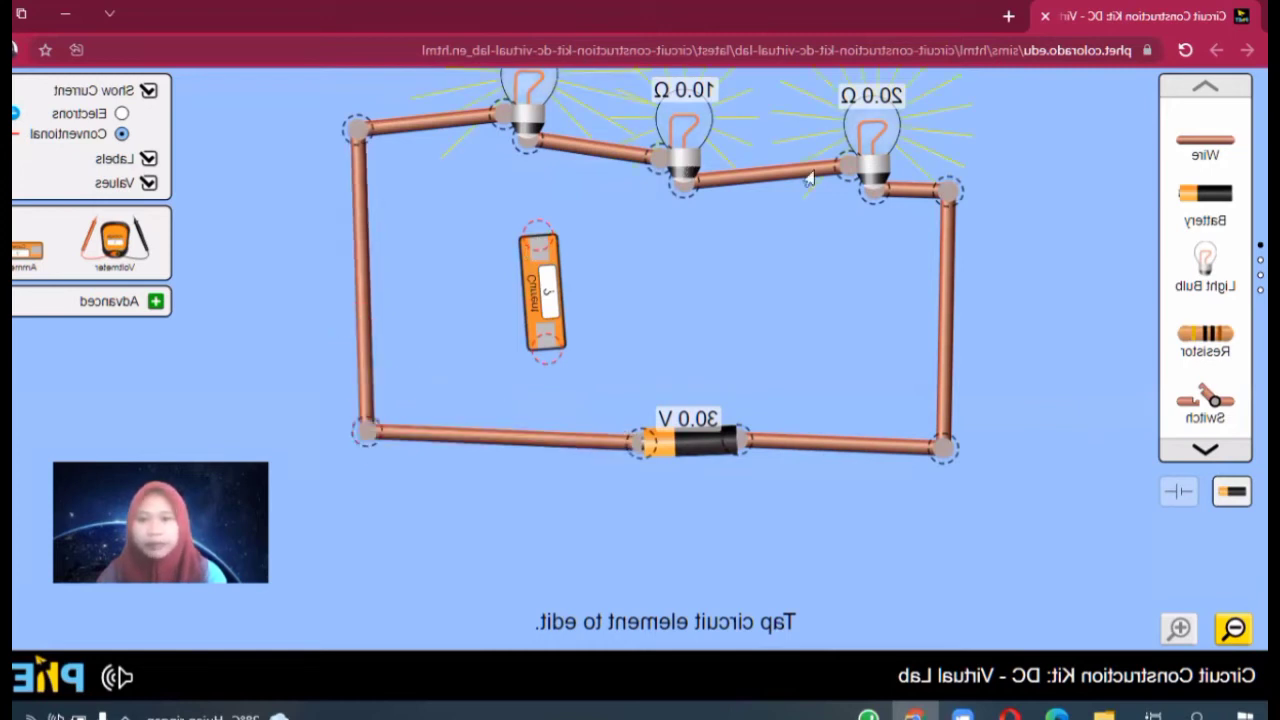
Split the junction at the 20.0 ohm bulb and insert the ammeter between it and the wire from the 10.0 ohm bulb
left_click(848, 160)
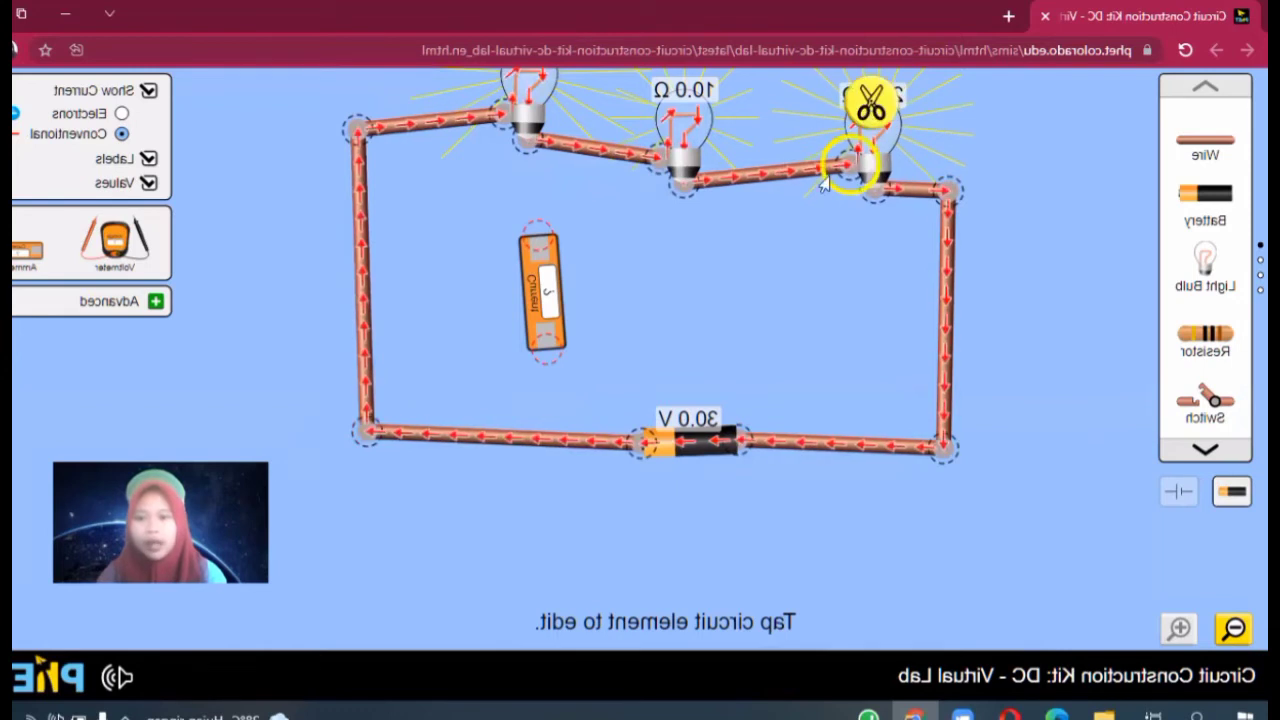
left_click(865, 108)
left_click_drag(545, 270, 866, 248)
left_click_drag(868, 300, 785, 264)
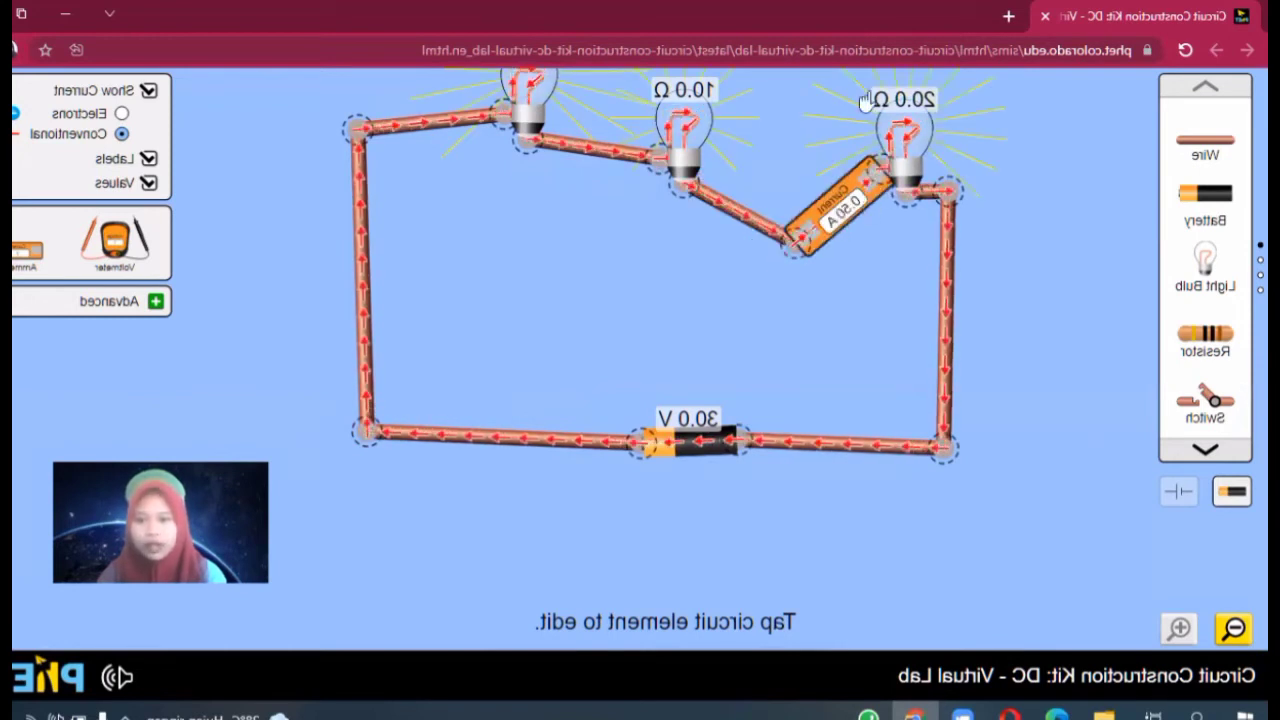
Detach the ammeter from beside the 20.0 ohm bulb and reconnect that bulb directly to the wire from the 10.0 ohm bulb
left_click(876, 172)
left_click(874, 110)
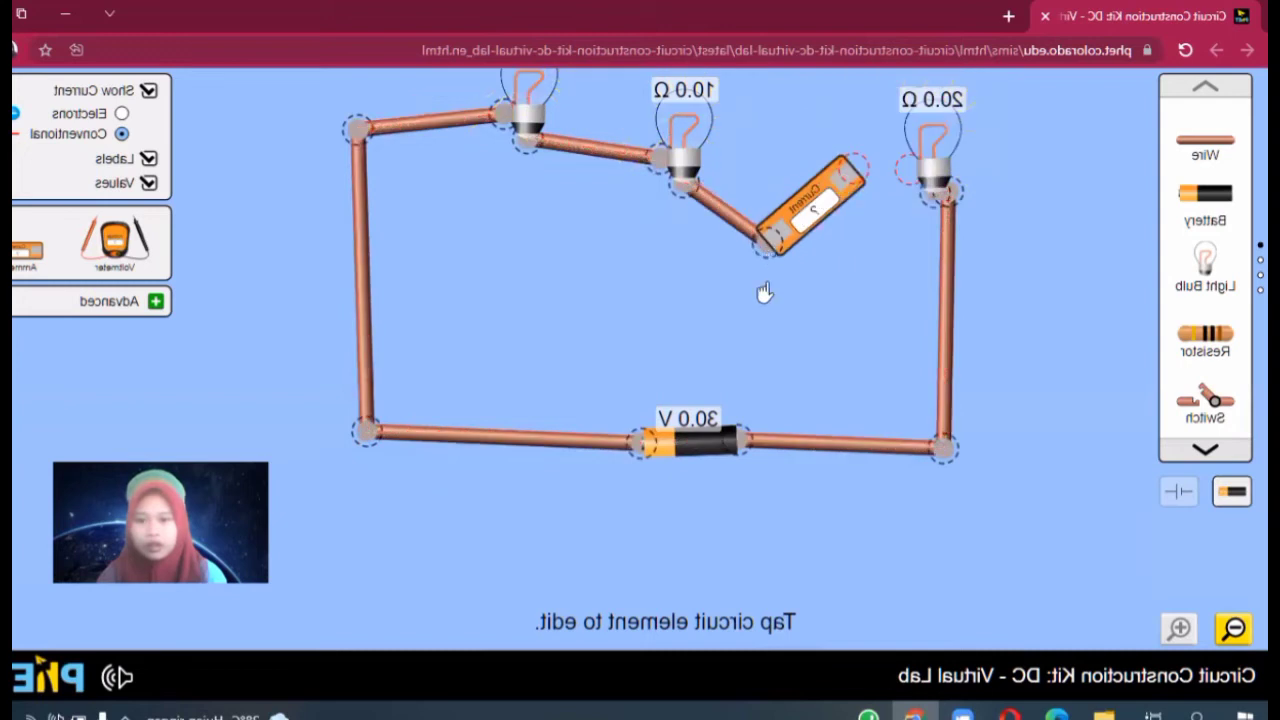
left_click(766, 240)
left_click(766, 305)
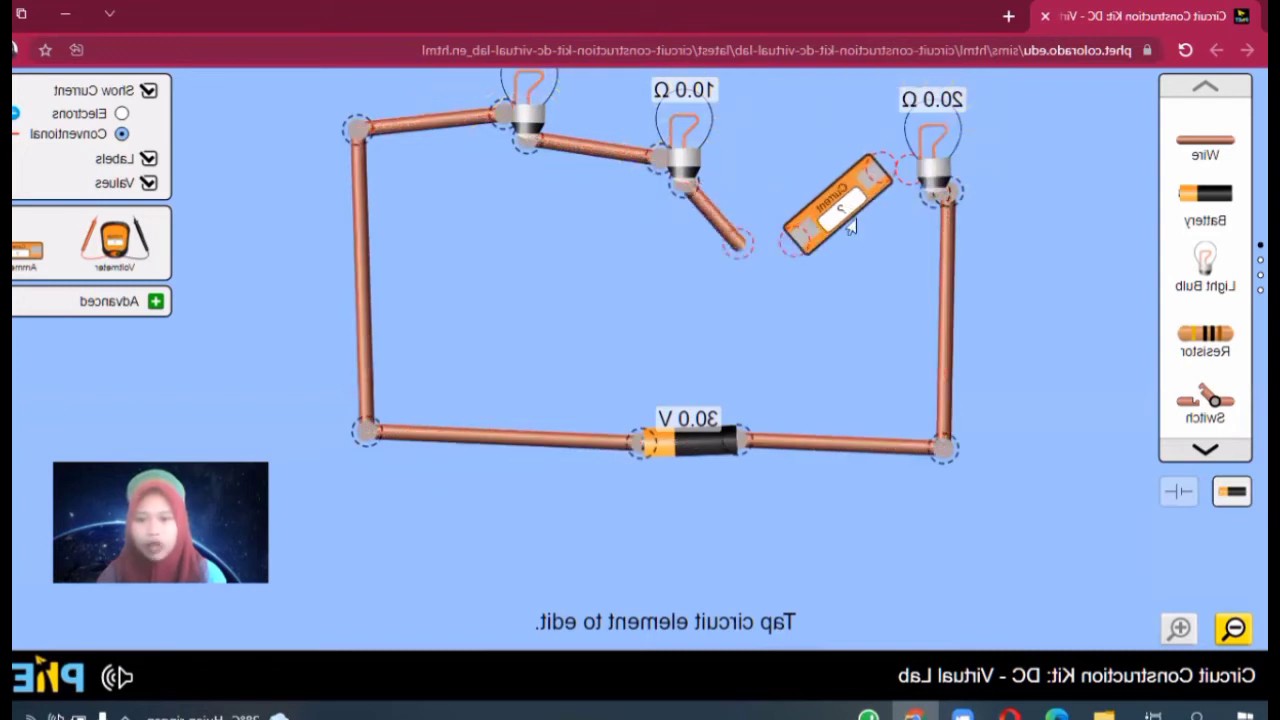
left_click_drag(822, 216, 603, 277)
left_click_drag(740, 242, 904, 172)
left_click_drag(719, 150, 836, 171)
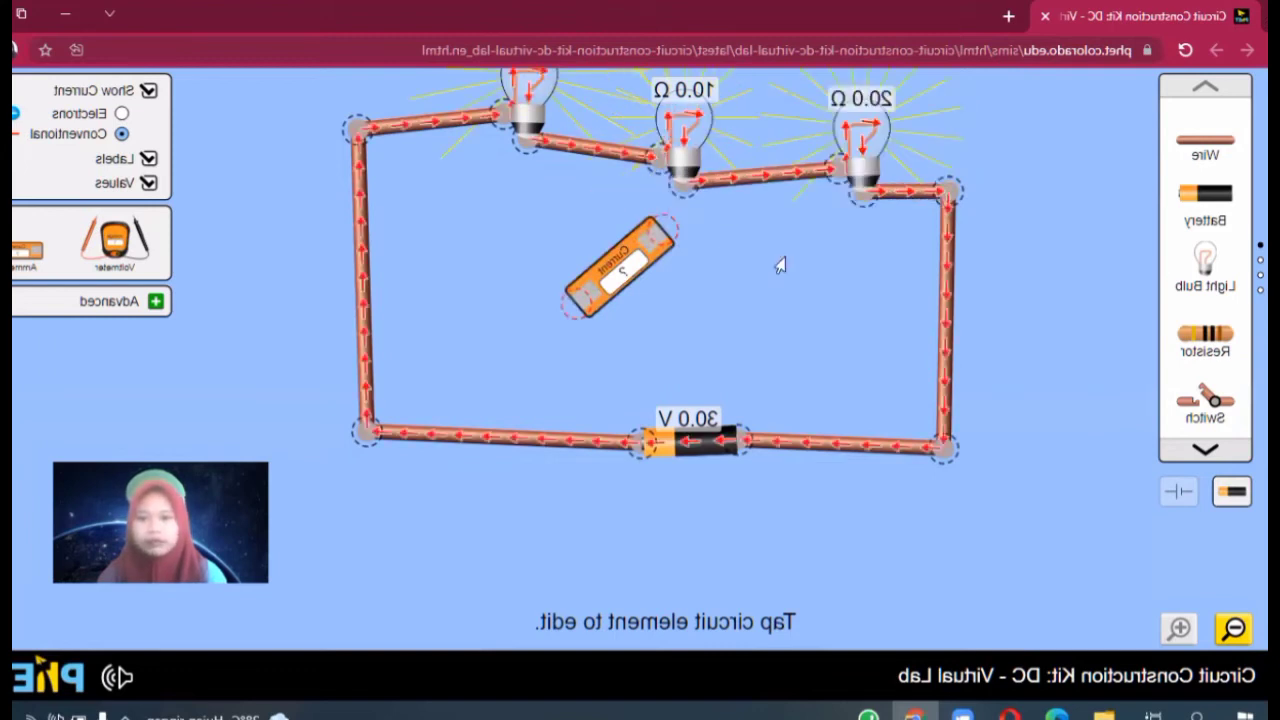
Split the junction at the 10.0 ohm bulb and insert the ammeter between it and the wire from the 30.0 ohm bulb
left_click(652, 155)
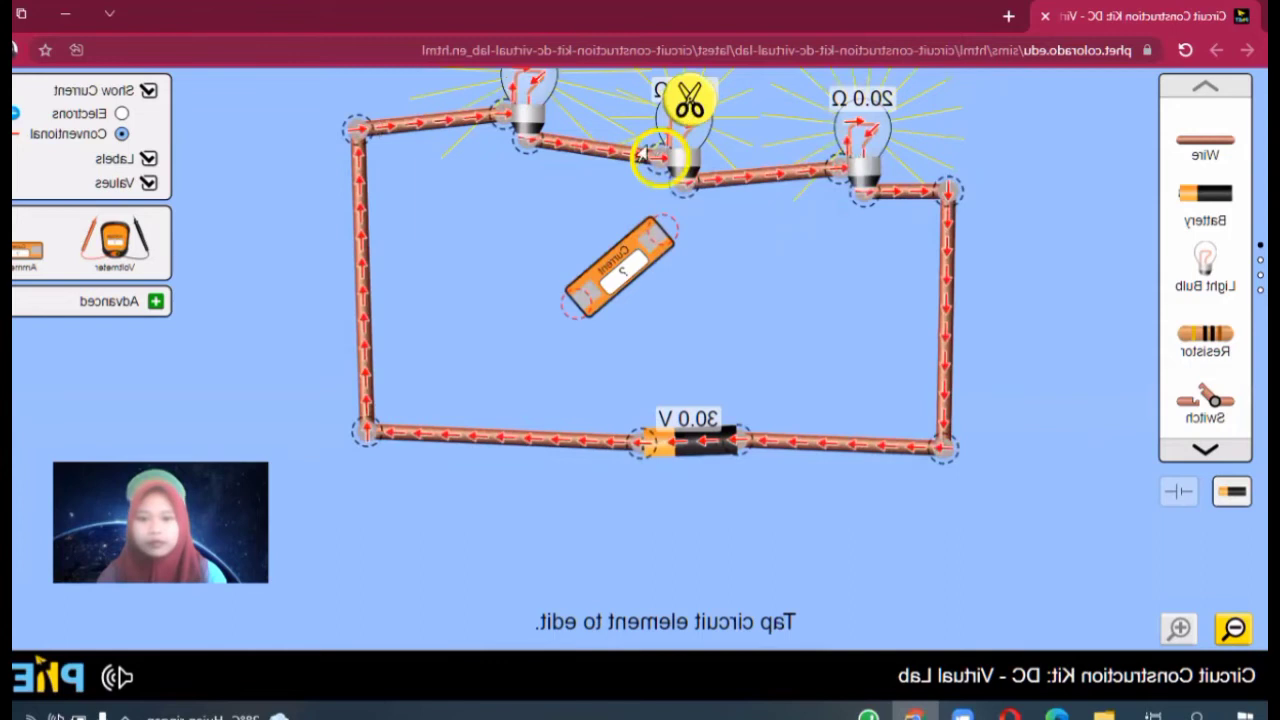
left_click(689, 100)
left_click_drag(640, 235, 596, 186)
Detach the ammeter from beside the 10.0 ohm bulb and rejoin the wire from the 30.0 ohm bulb to that bulb
left_click(704, 134)
left_click(724, 105)
left_click(573, 160)
left_click(568, 222)
left_click_drag(626, 146, 582, 304)
left_click_drag(533, 165, 730, 140)
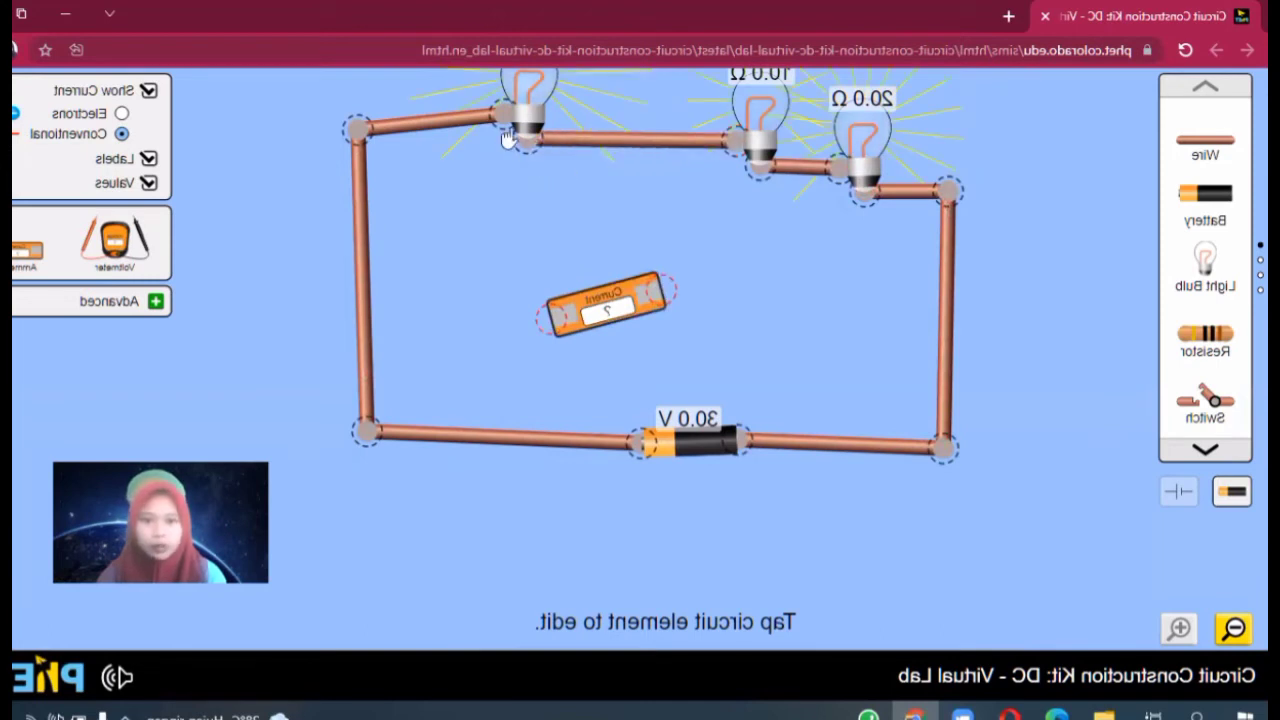
Split the junction at the 30.0 ohm bulb and insert the ammeter between it and the upper corner wire
left_click(505, 128)
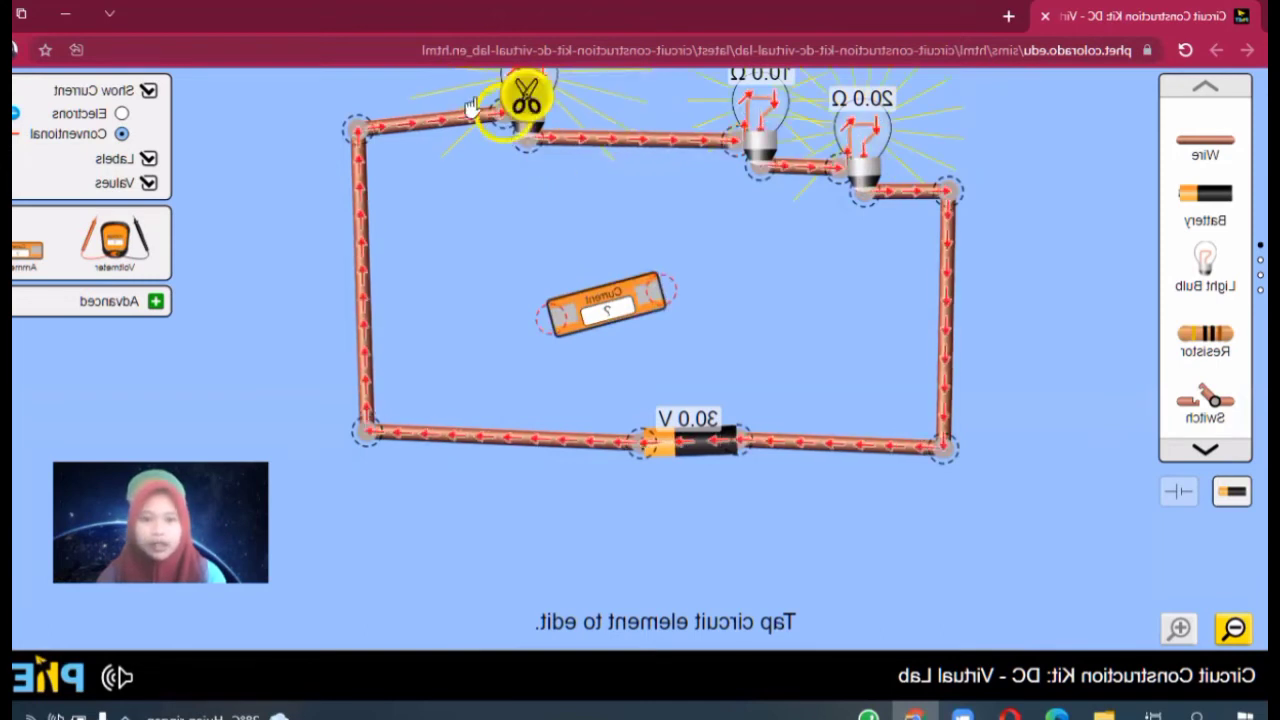
left_click(525, 97)
left_click_drag(582, 300, 513, 144)
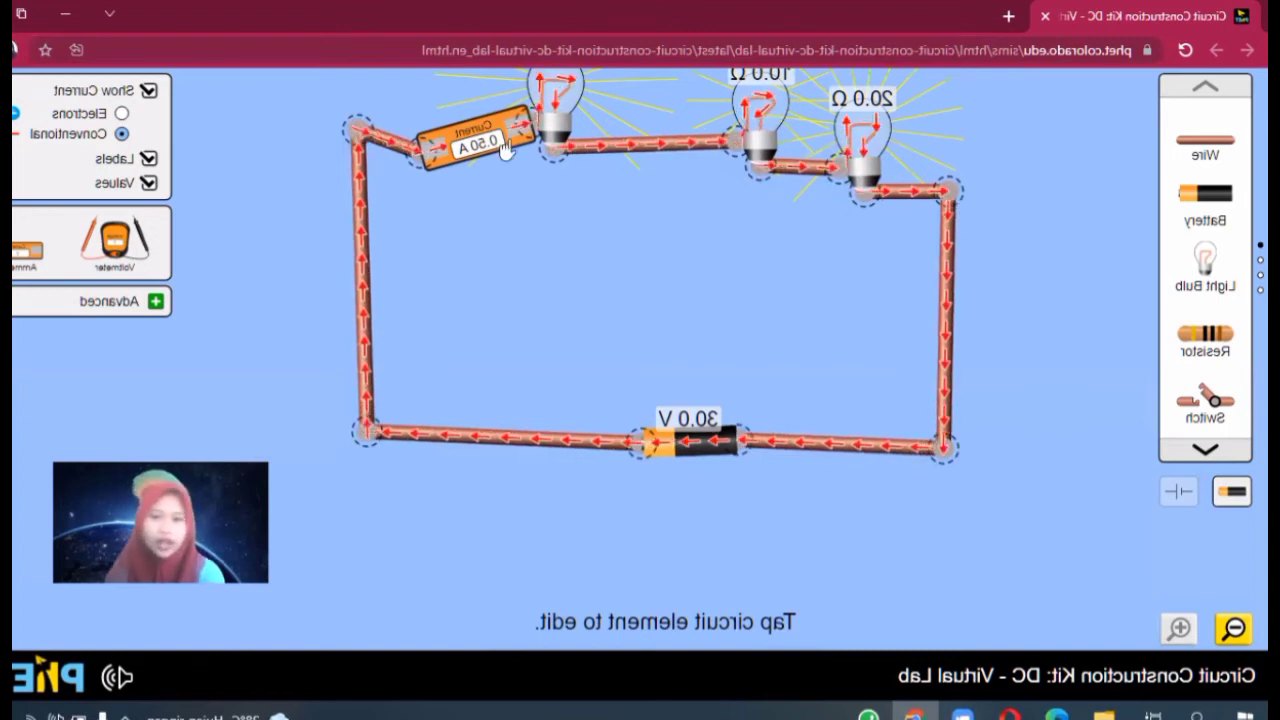
Remove the ammeter from the circuit and workspace, and rejoin the upper corner wire to the 30.0 ohm bulb
left_click(534, 124)
left_click(544, 107)
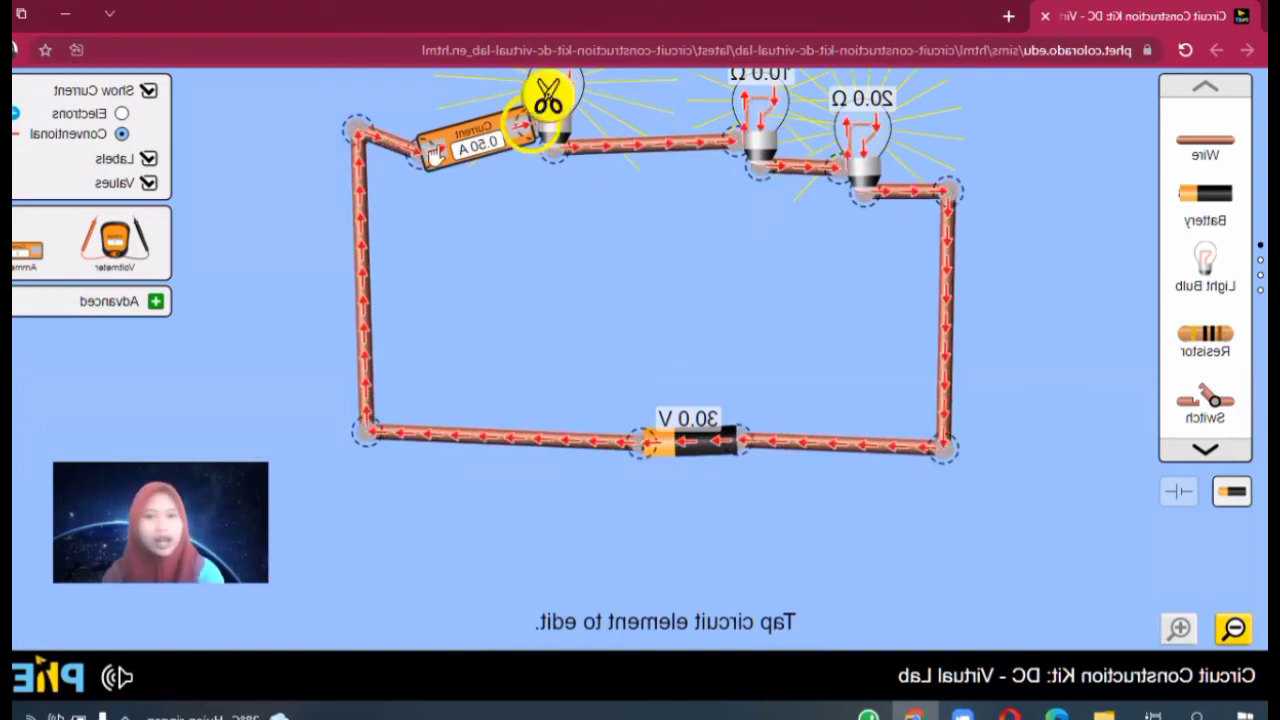
left_click(359, 131)
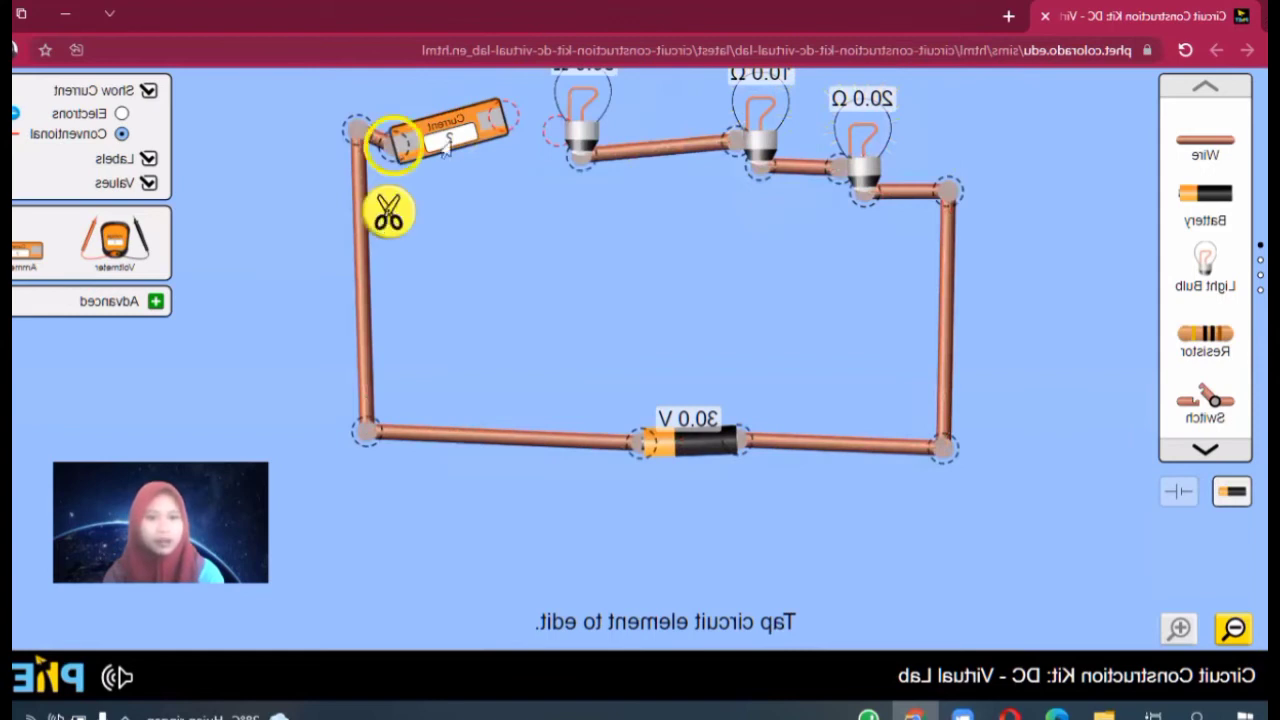
left_click(386, 210)
left_click_drag(502, 172, 268, 346)
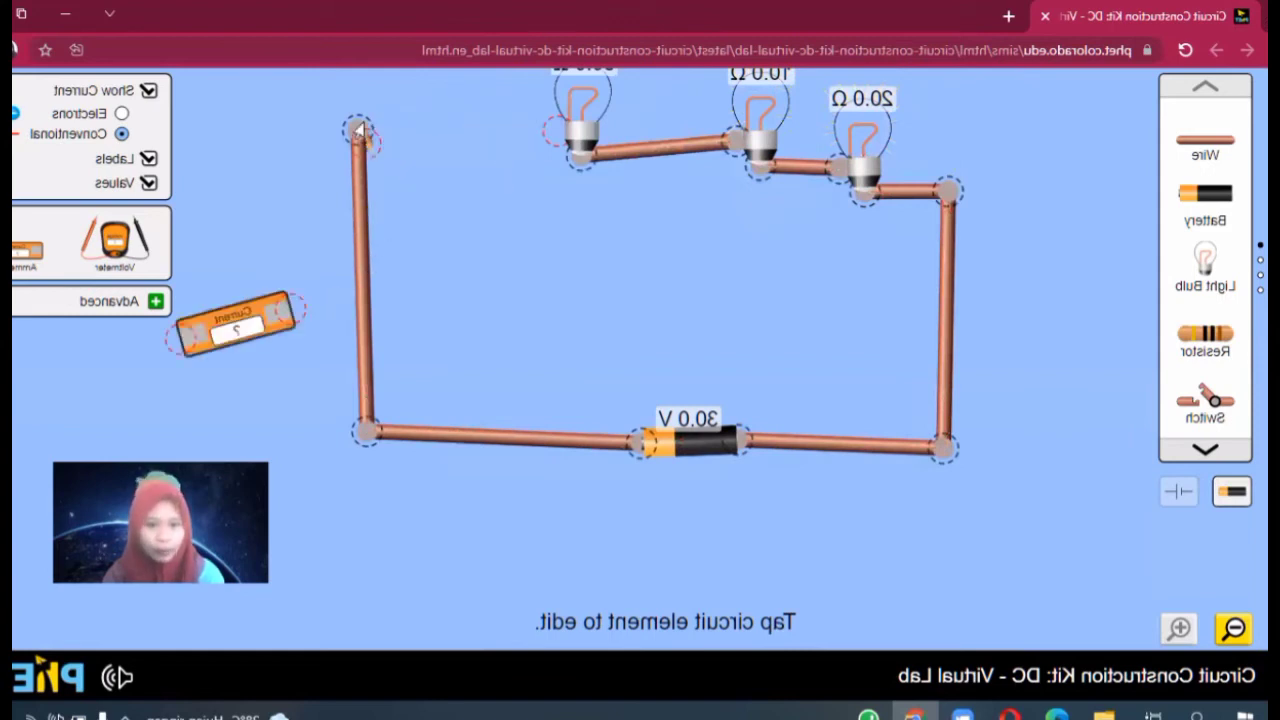
left_click_drag(385, 147, 541, 148)
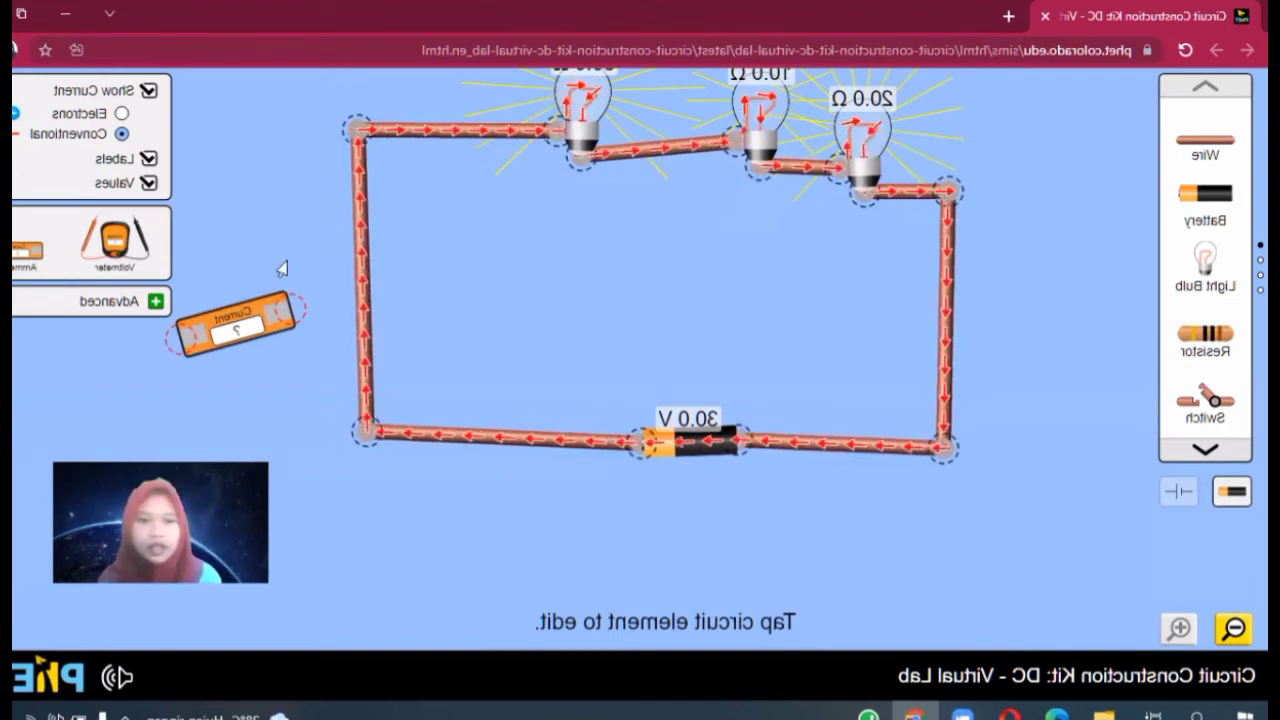
left_click_drag(248, 343, 56, 252)
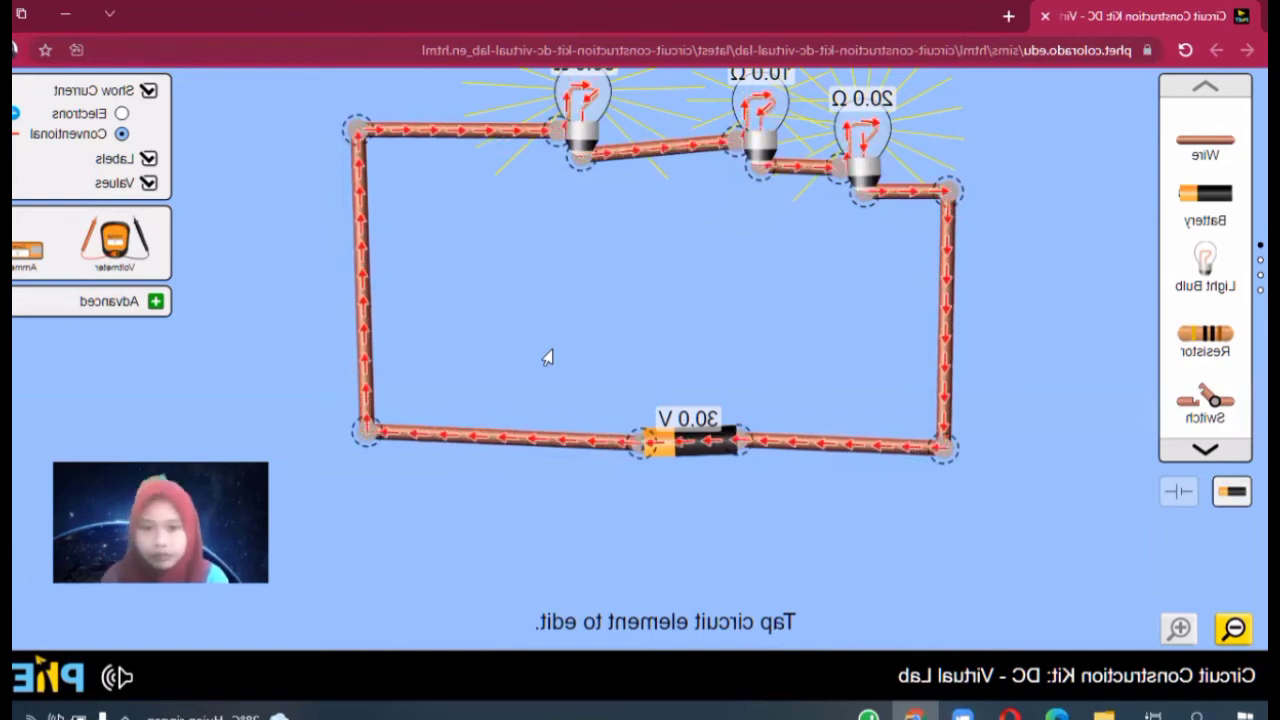
Bring the voltmeter into the workspace and place its body below the circuit
left_click_drag(105, 248, 337, 260)
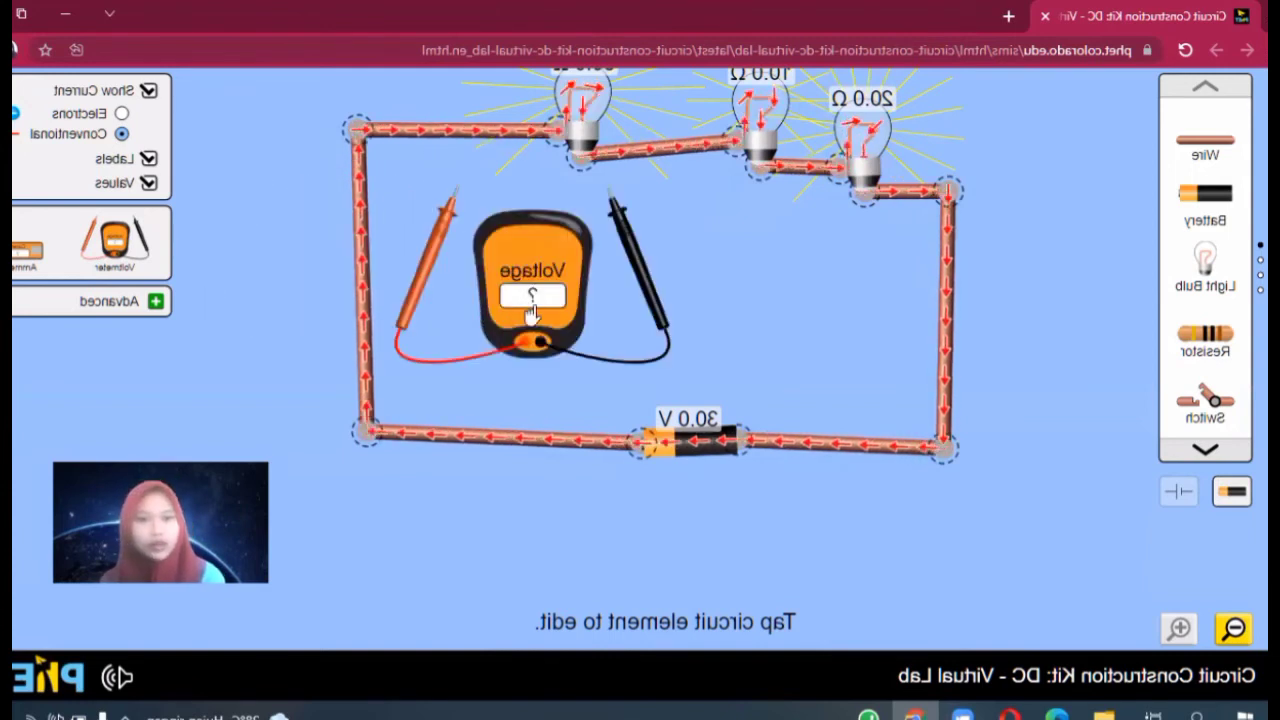
left_click_drag(530, 293, 641, 310)
left_click_drag(590, 343, 452, 562)
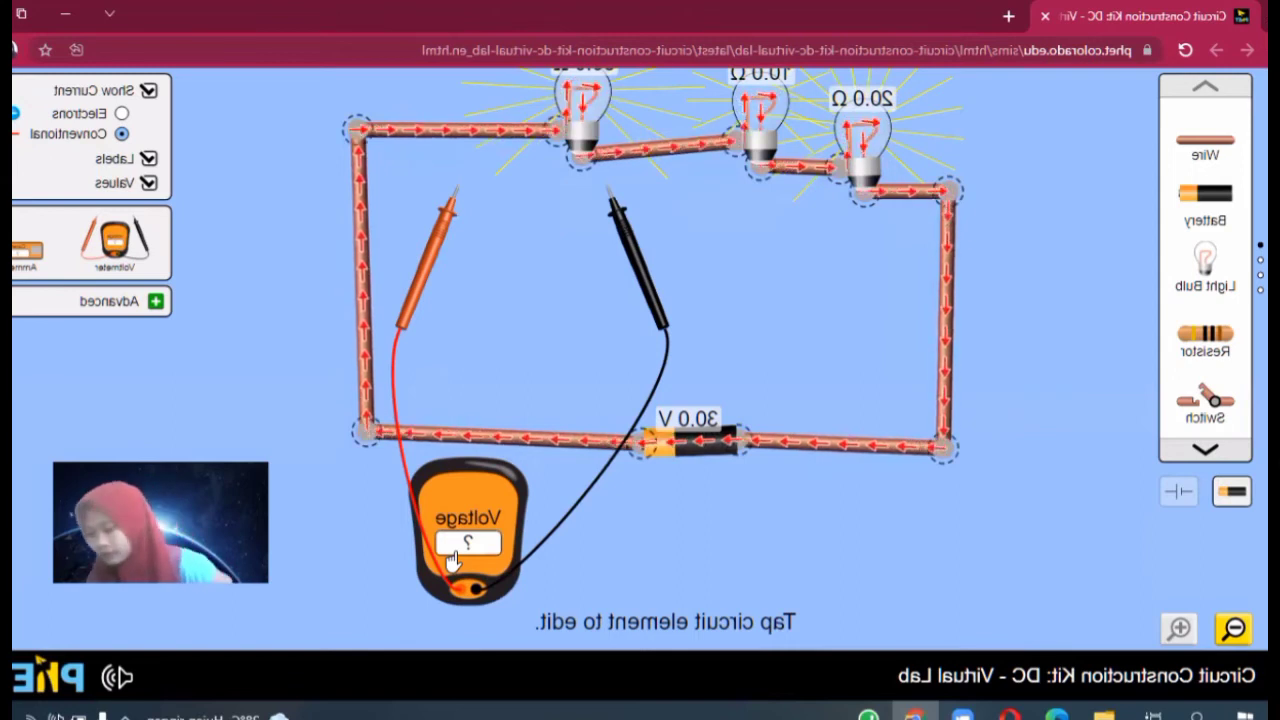
Measure the voltage between the circuit's two lower corners across the battery, and across the 10.0 ohm bulb
left_click_drag(418, 288, 334, 543)
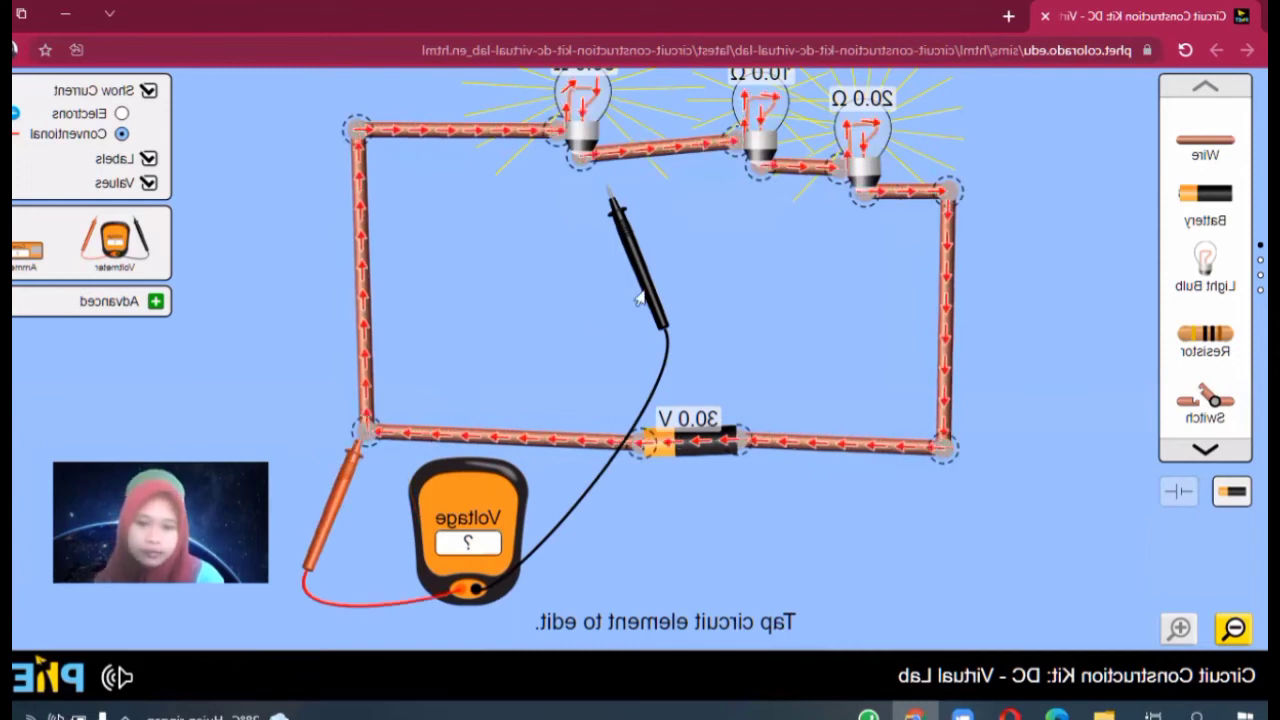
left_click_drag(930, 544, 980, 552)
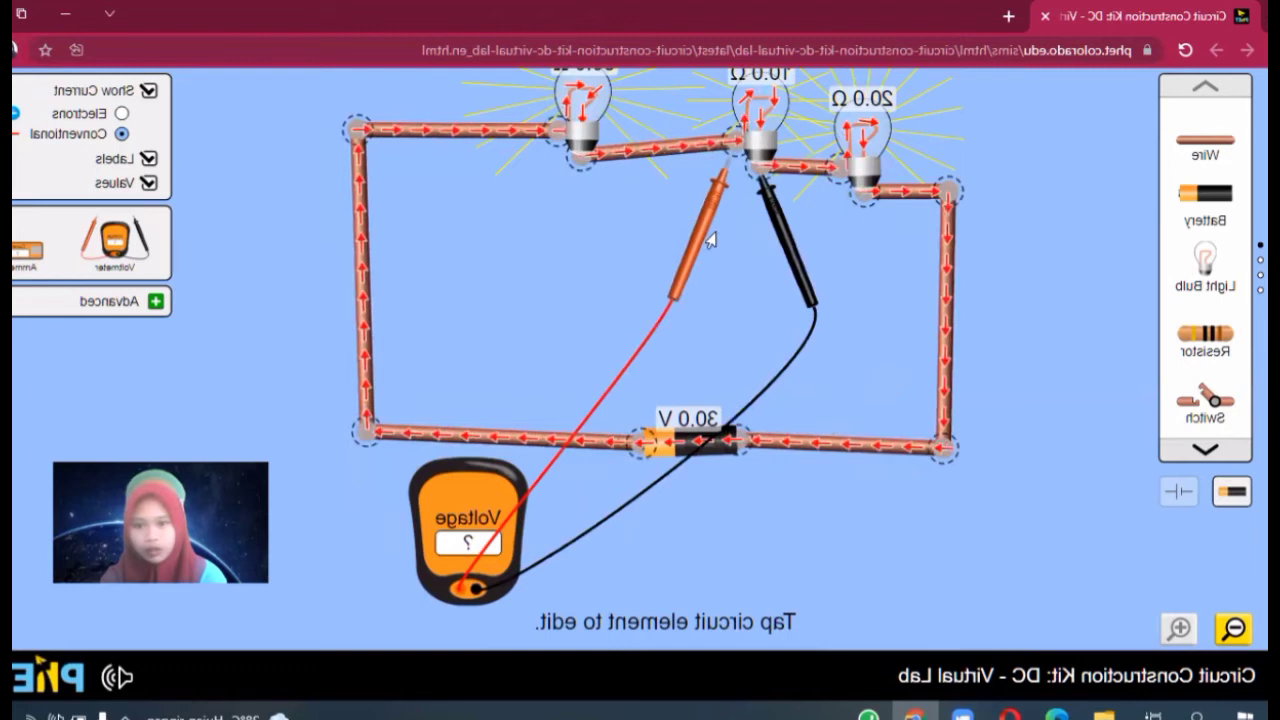
left_click_drag(705, 236, 700, 225)
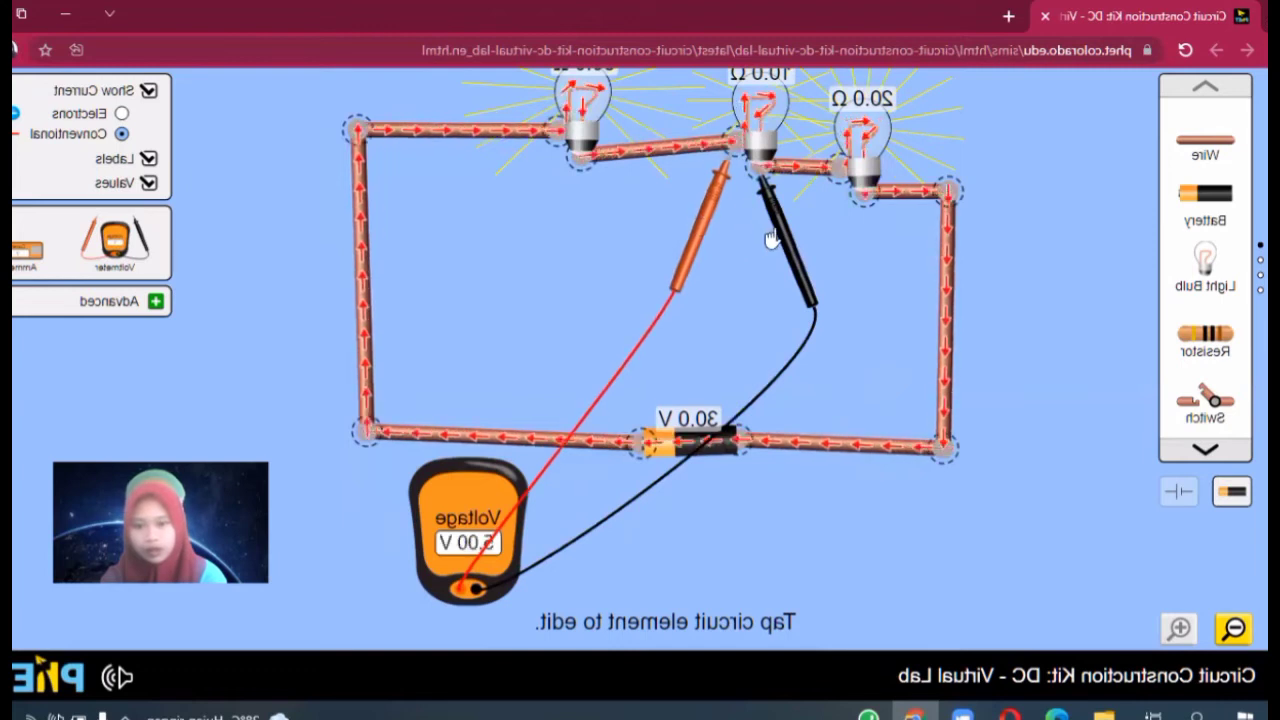
left_click_drag(773, 240, 775, 245)
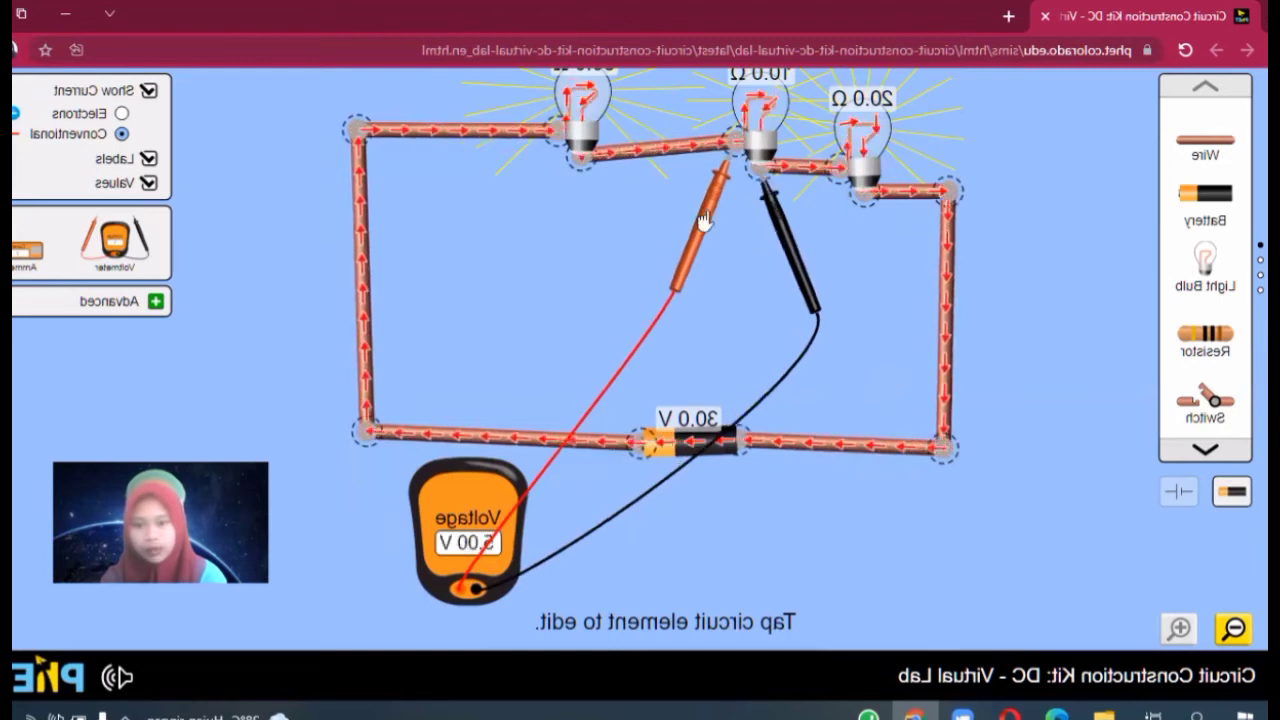
Measure the voltage across the 30.0 ohm bulb and return the voltmeter to the toolbox
left_click_drag(700, 225, 523, 214)
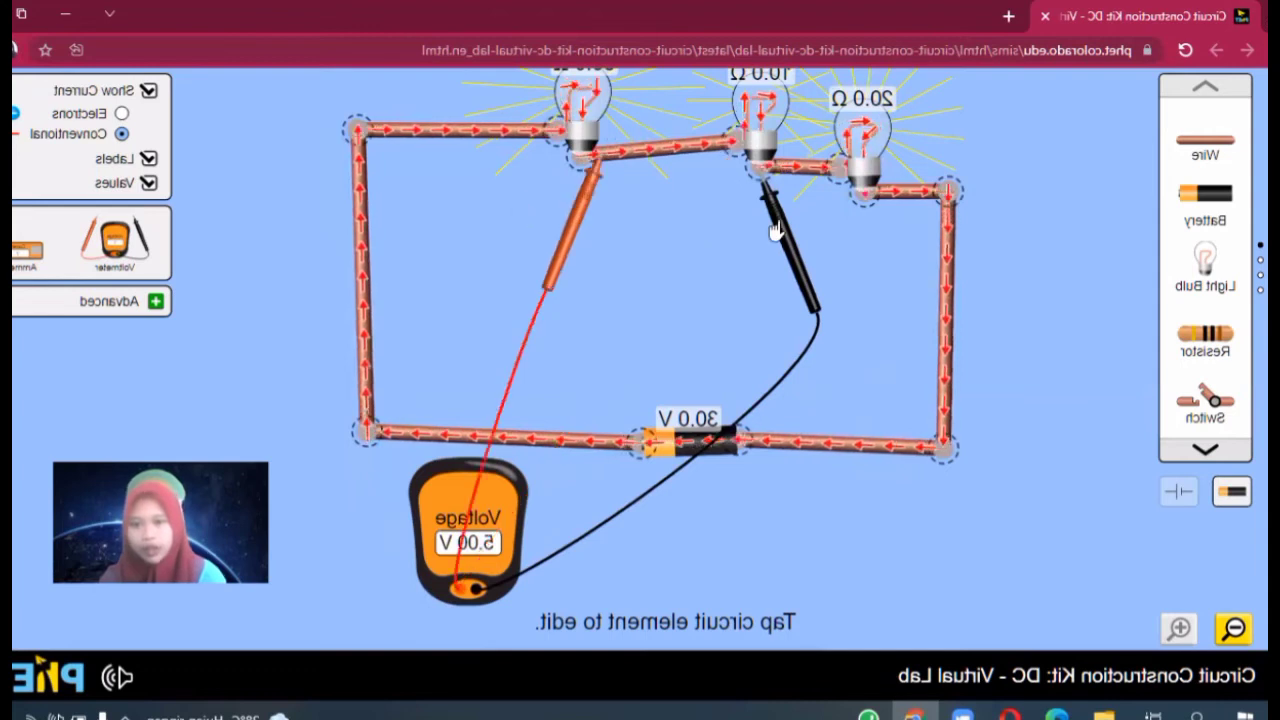
left_click_drag(785, 222, 594, 222)
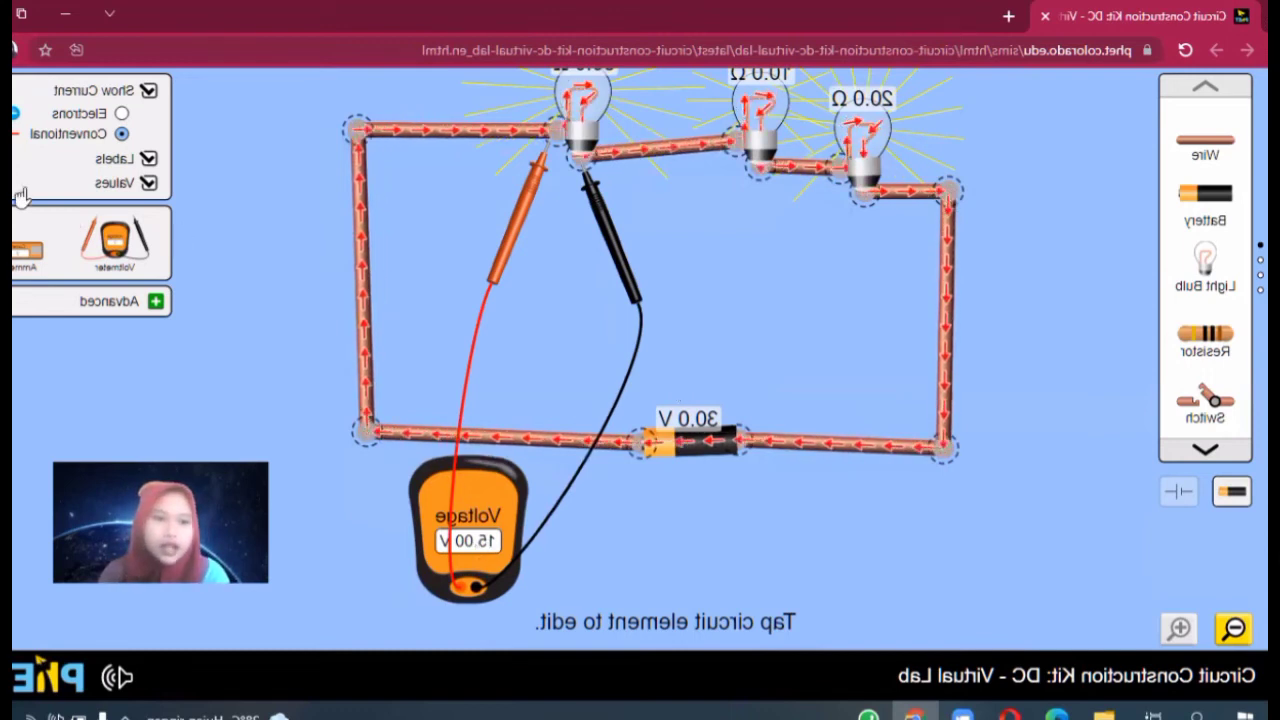
left_click_drag(455, 546, 24, 196)
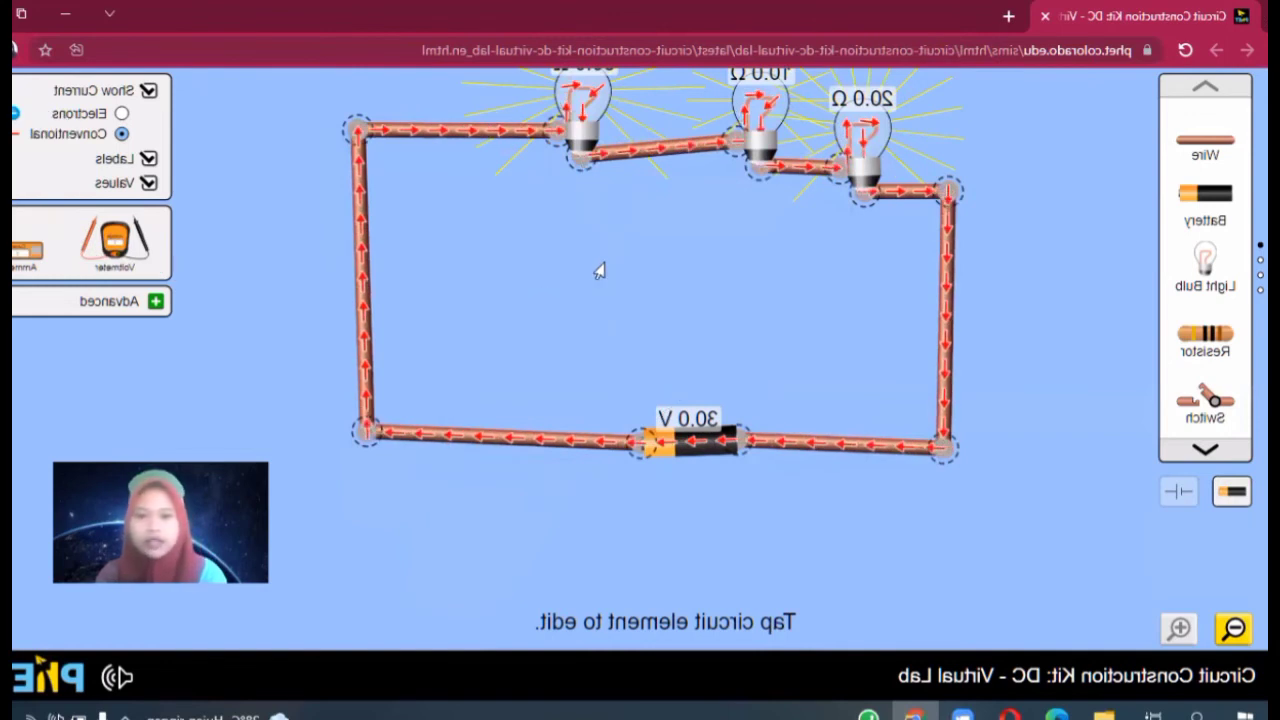
Break the series circuit open between the 30.0 ohm and 10.0 ohm bulbs and rebuild it with the three bulbs in parallel branches
left_click(581, 157)
left_click(559, 217)
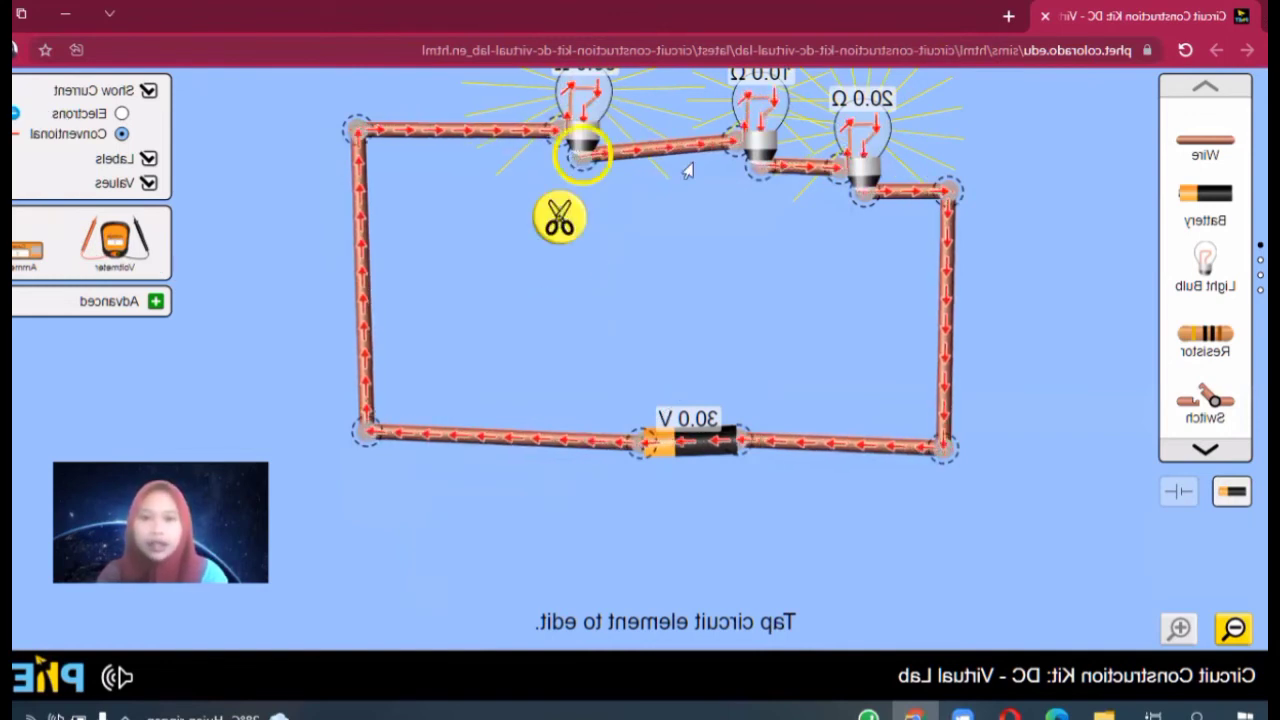
left_click(742, 140)
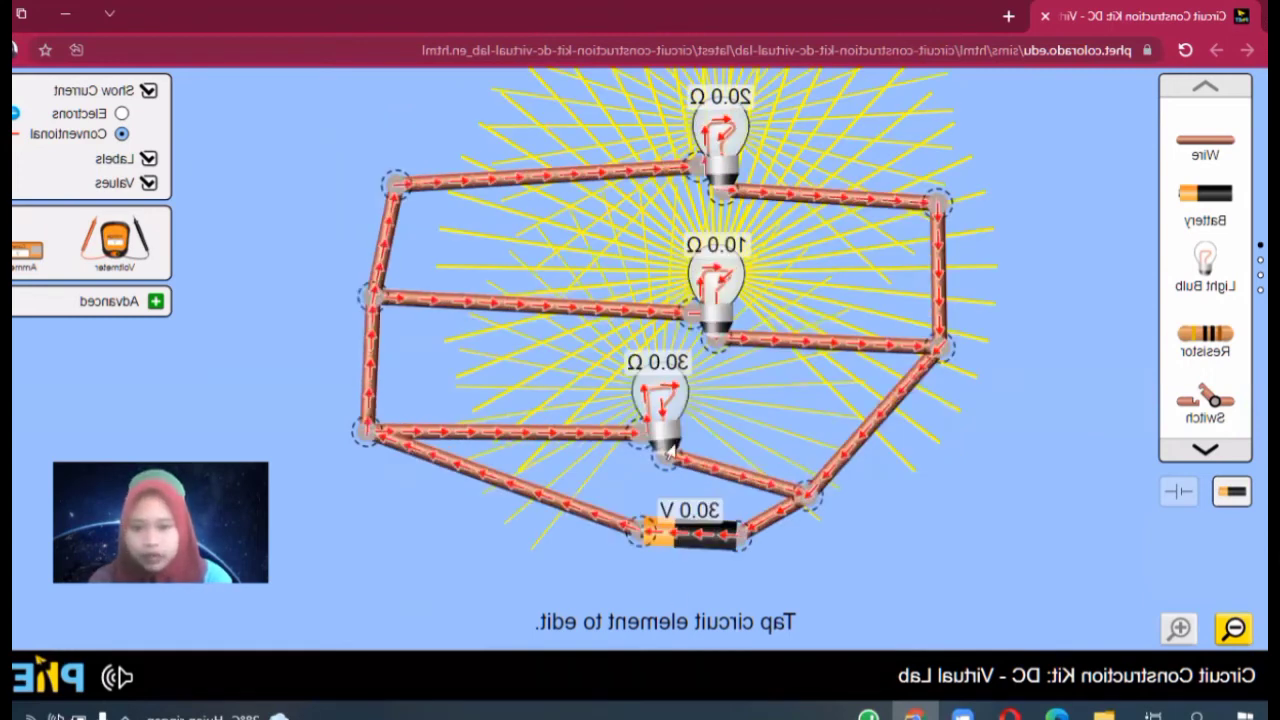
Set the resistance of the bulb in the uppermost parallel branch to 10.0 ohms
left_click(710, 150)
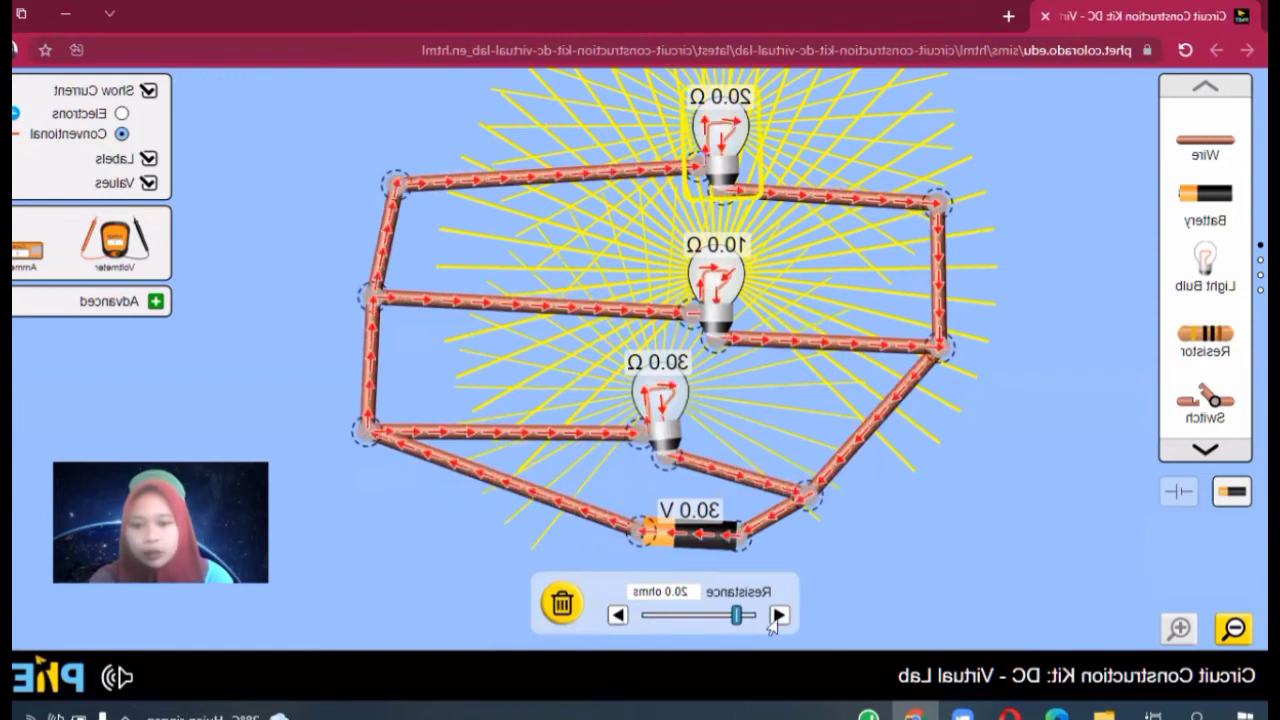
left_click(778, 616)
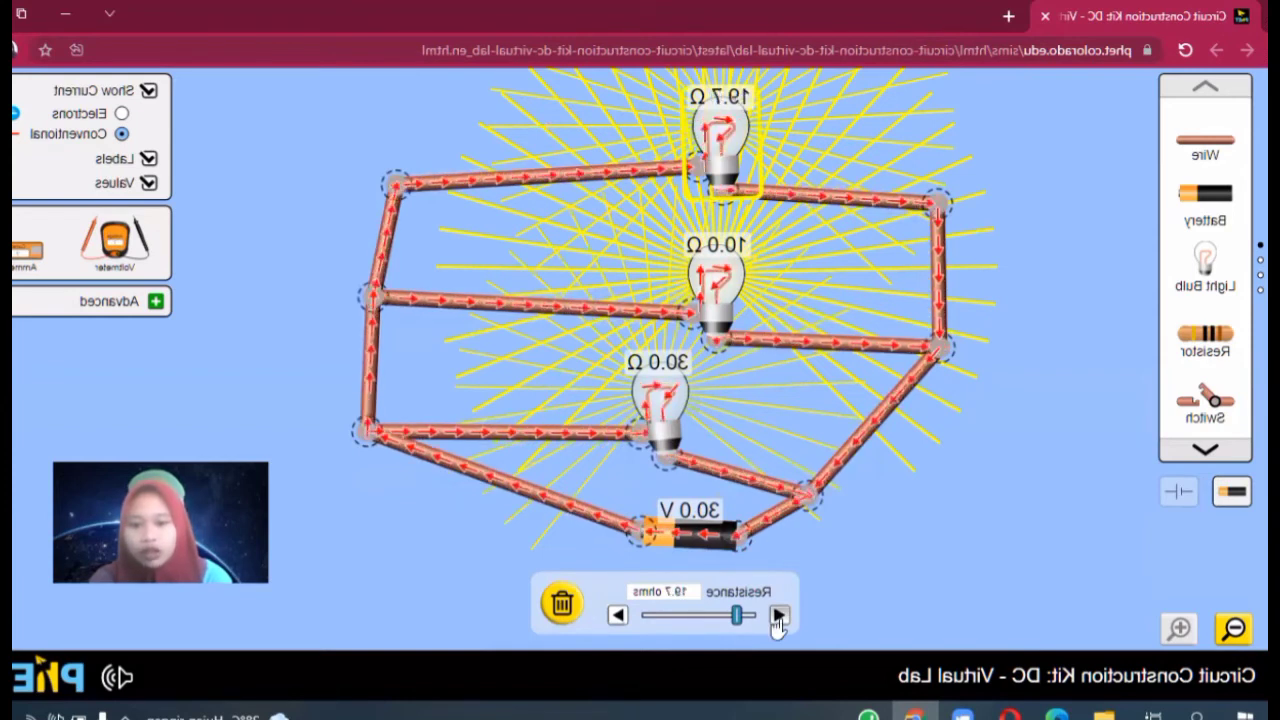
left_click(777, 620)
left_click(778, 617)
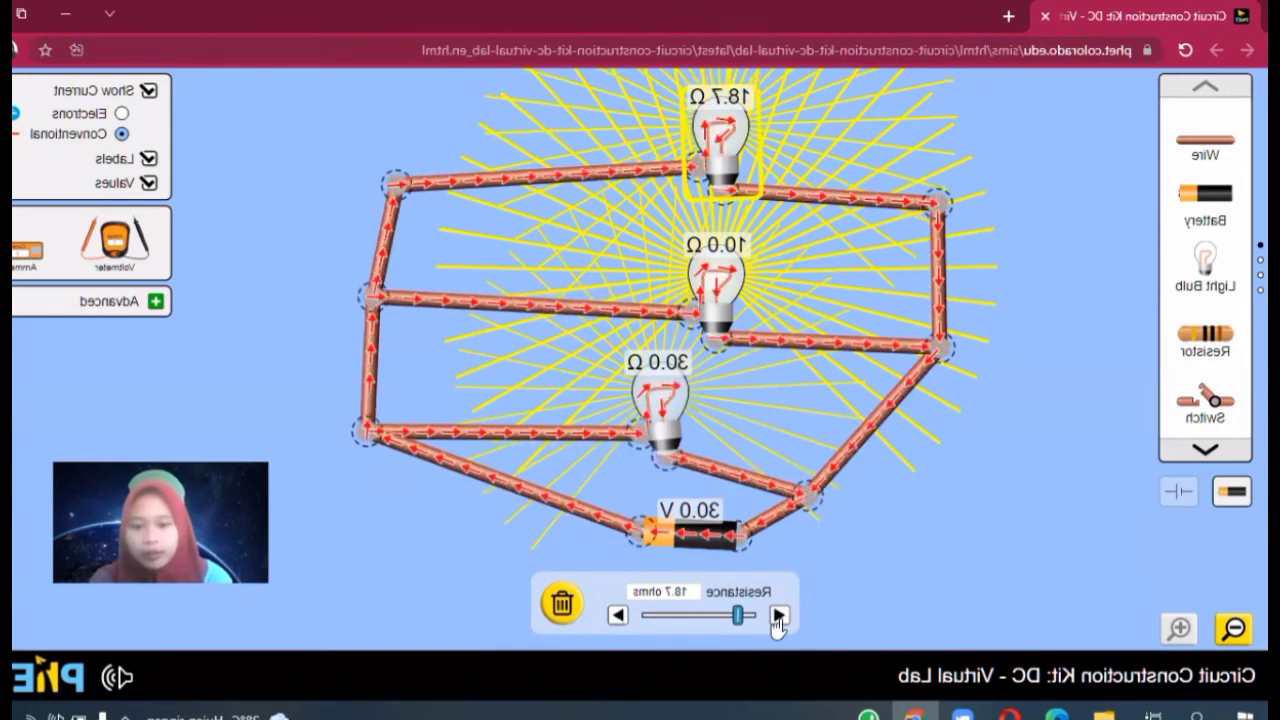
left_click(778, 617)
left_click(778, 617)
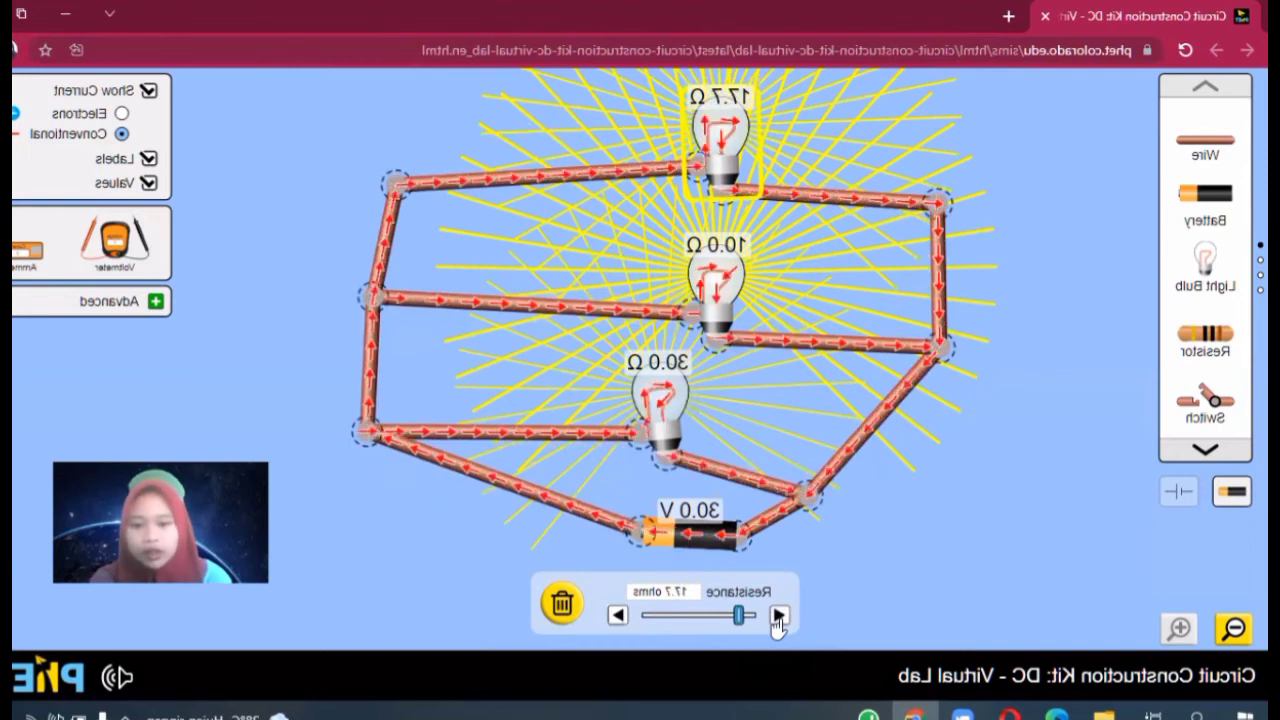
left_click(740, 617)
left_click_drag(740, 620, 747, 620)
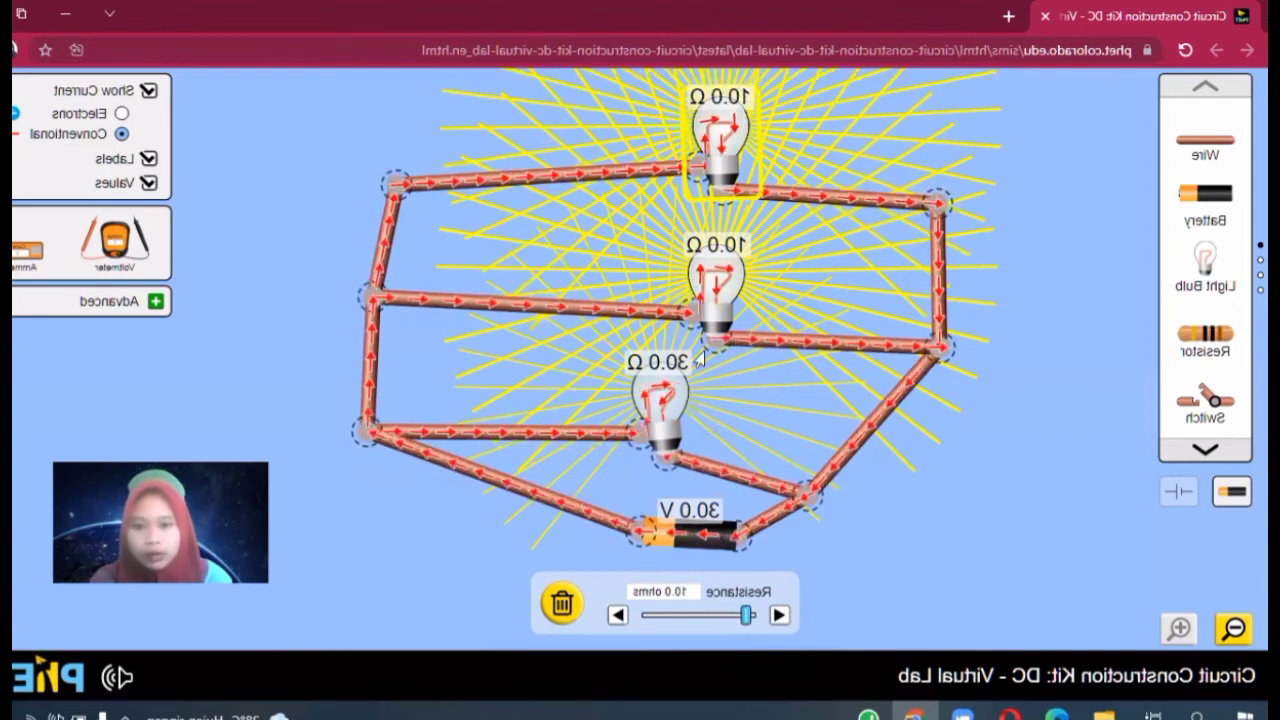
Check the middle bulb's resistance setting and set the lowest bulb's resistance to 10.0 ohms
left_click(690, 311)
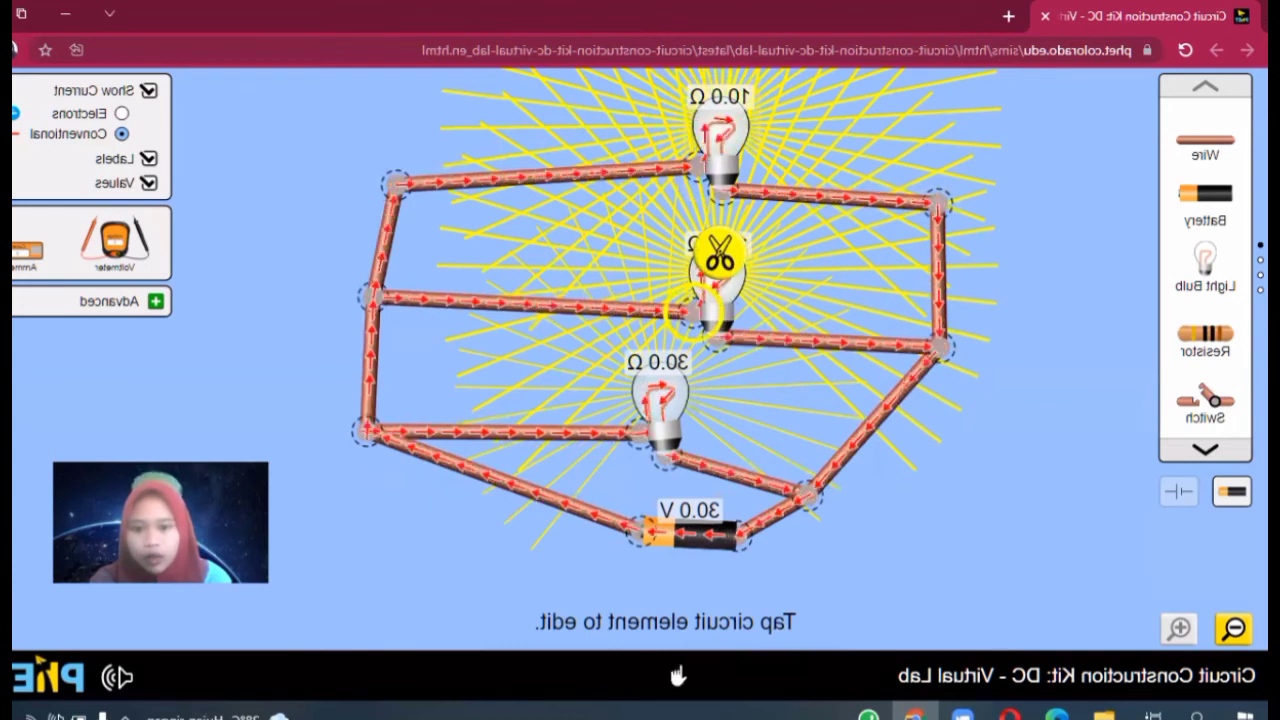
left_click(718, 300)
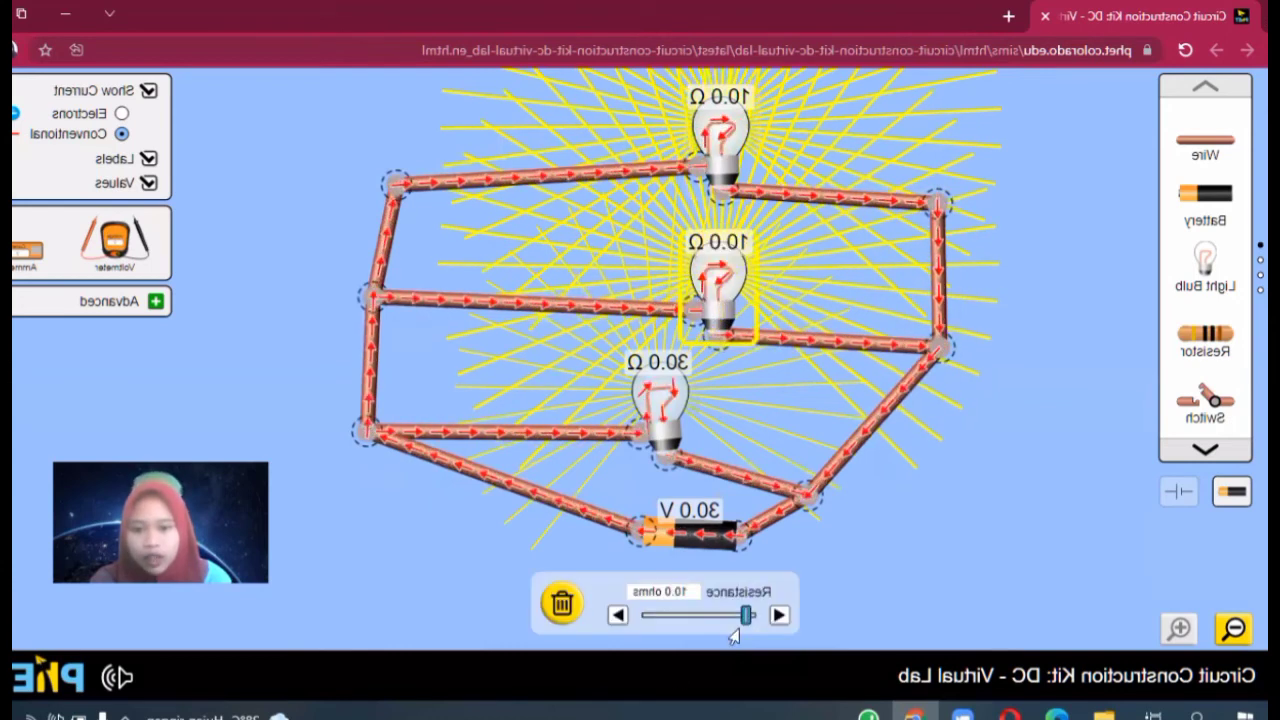
left_click(666, 414)
left_click_drag(727, 618, 745, 628)
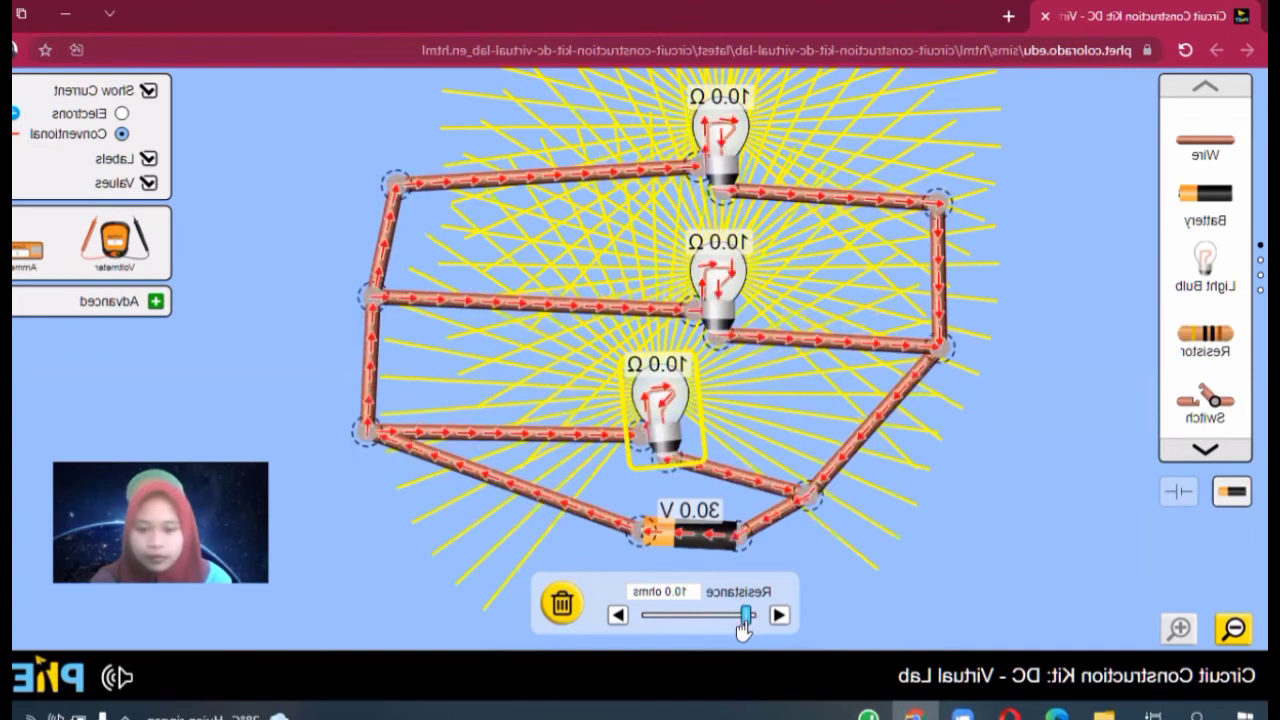
Set the battery voltage to 9.0 volts
left_click(684, 543)
left_click_drag(703, 619, 710, 621)
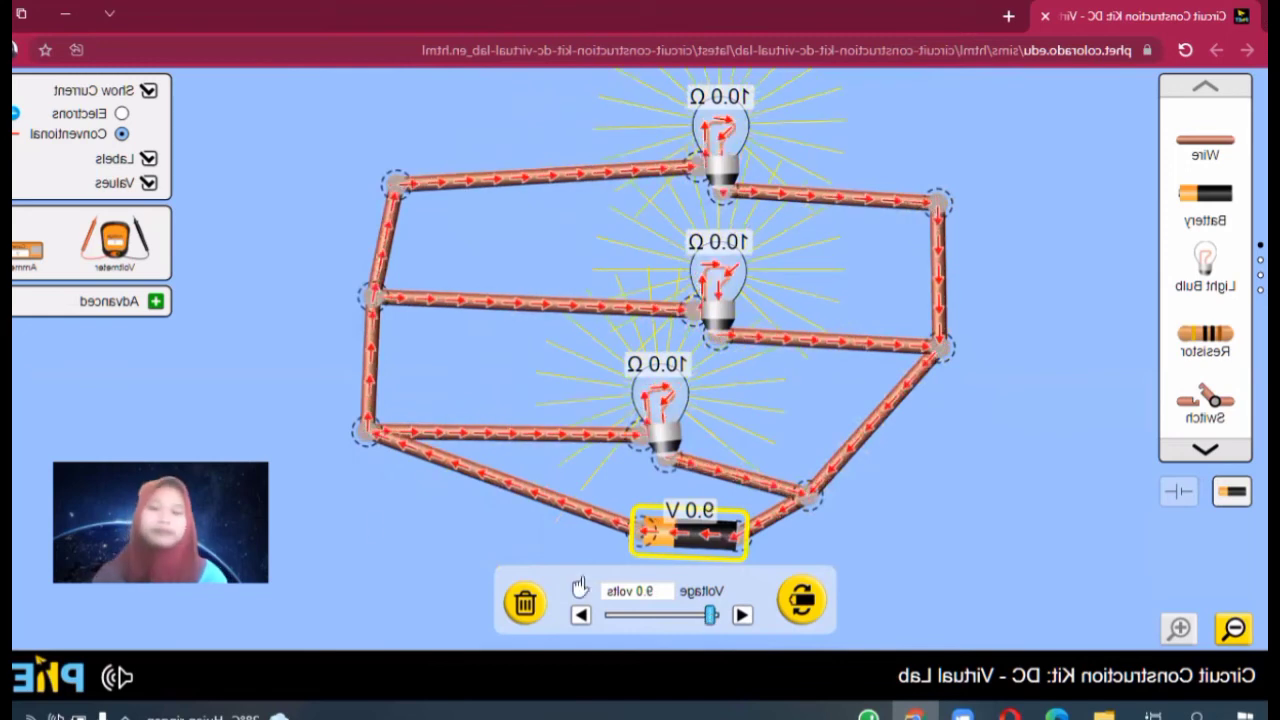
left_click(371, 529)
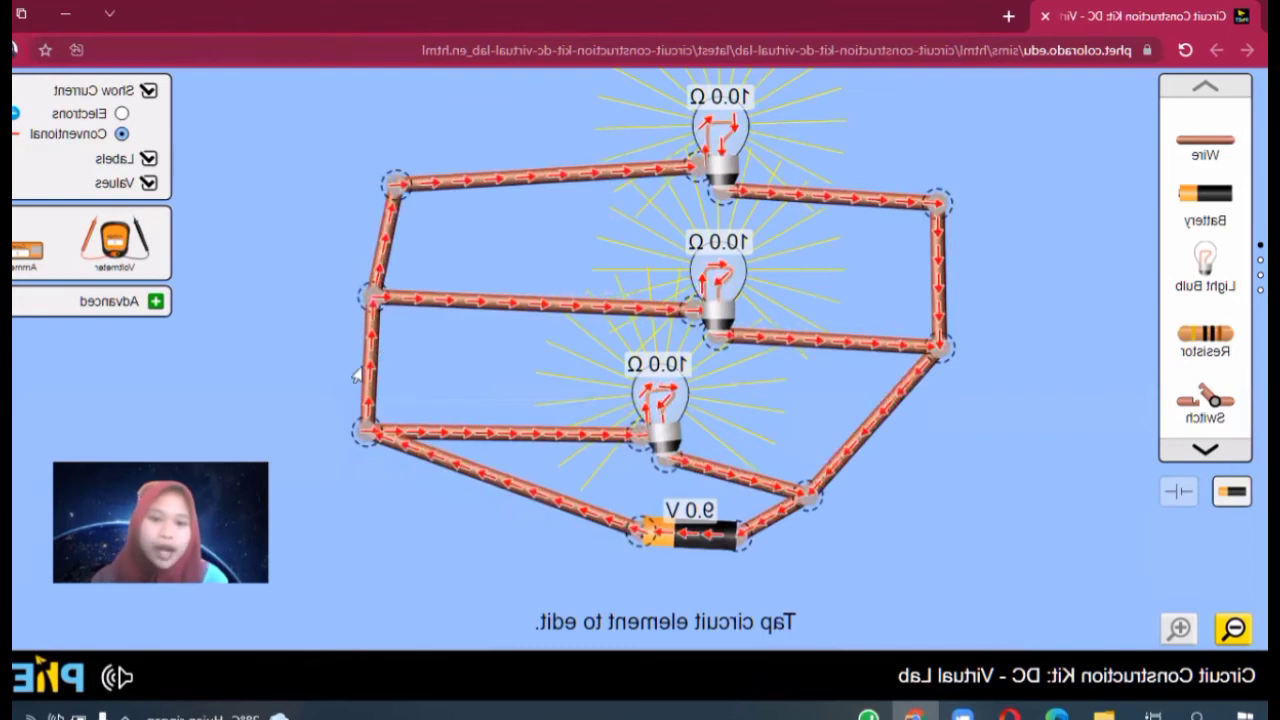
Split the junction joining the battery wire to the parallel branches and move the loose wire ends apart
left_click(369, 435)
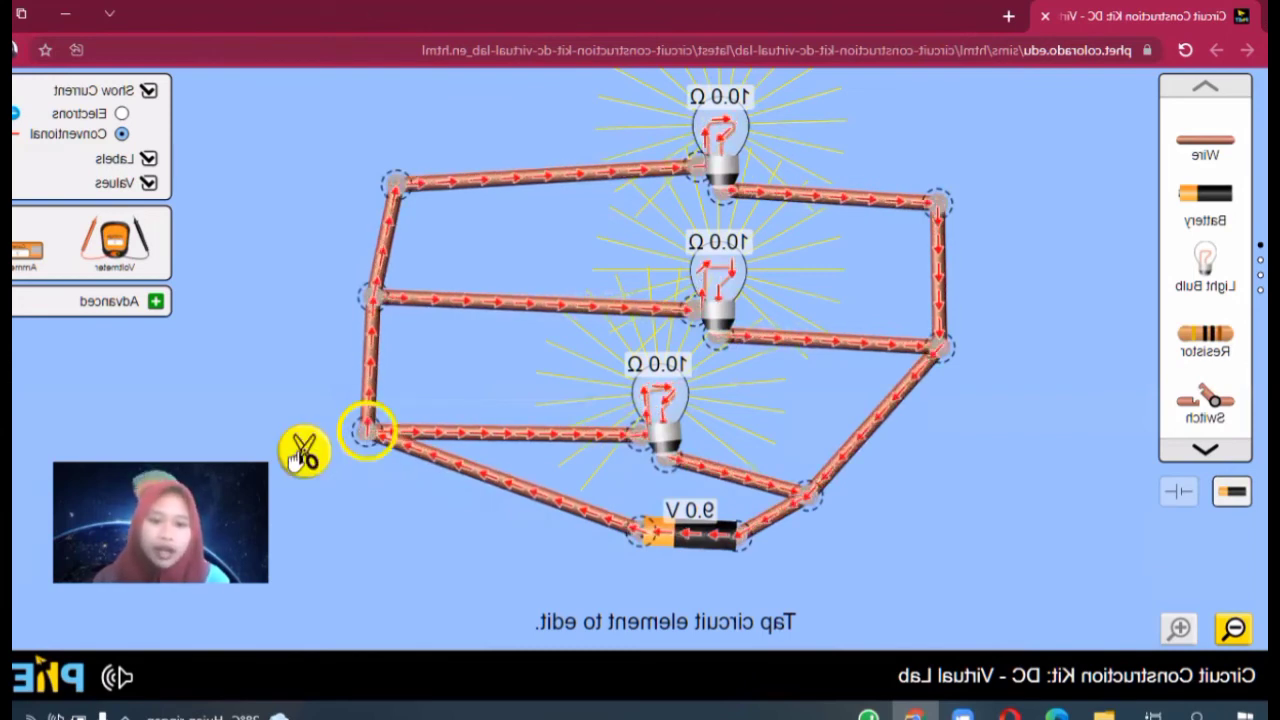
left_click(291, 455)
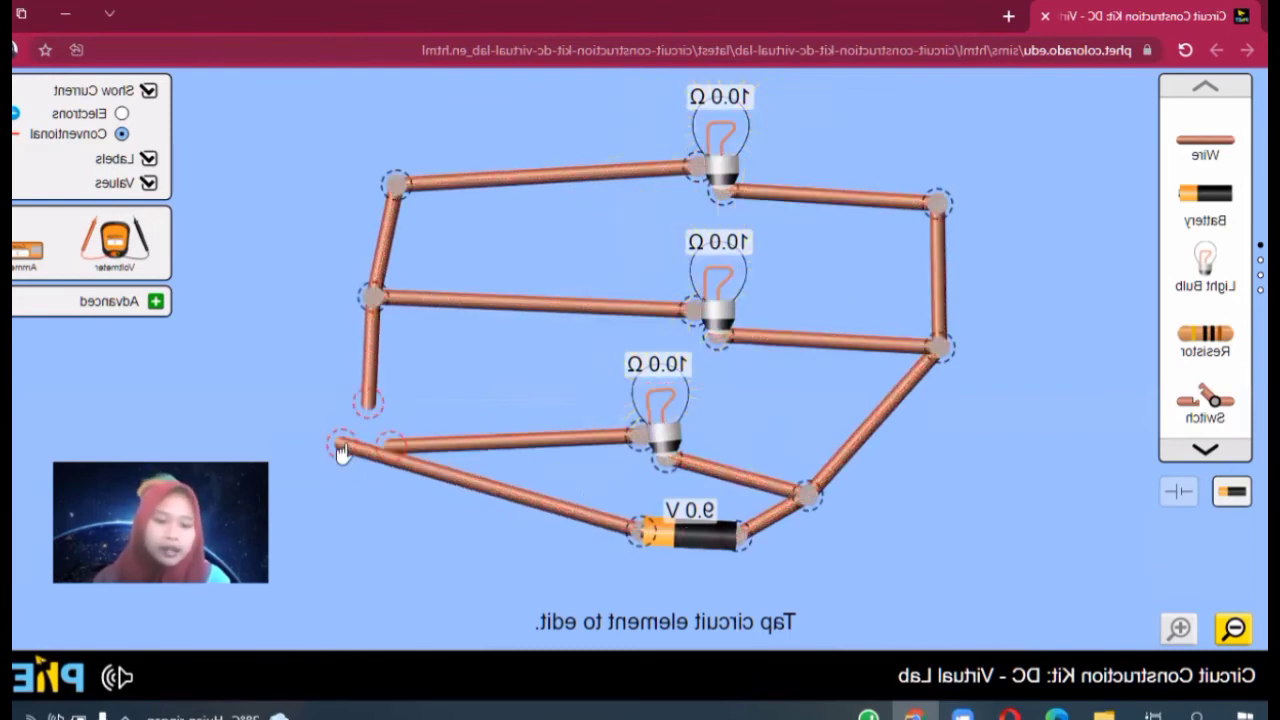
left_click_drag(340, 445, 366, 553)
mouse_move(390, 441)
left_mouse_down()
mouse_move(338, 431)
mouse_move(396, 460)
mouse_move(402, 441)
left_mouse_up()
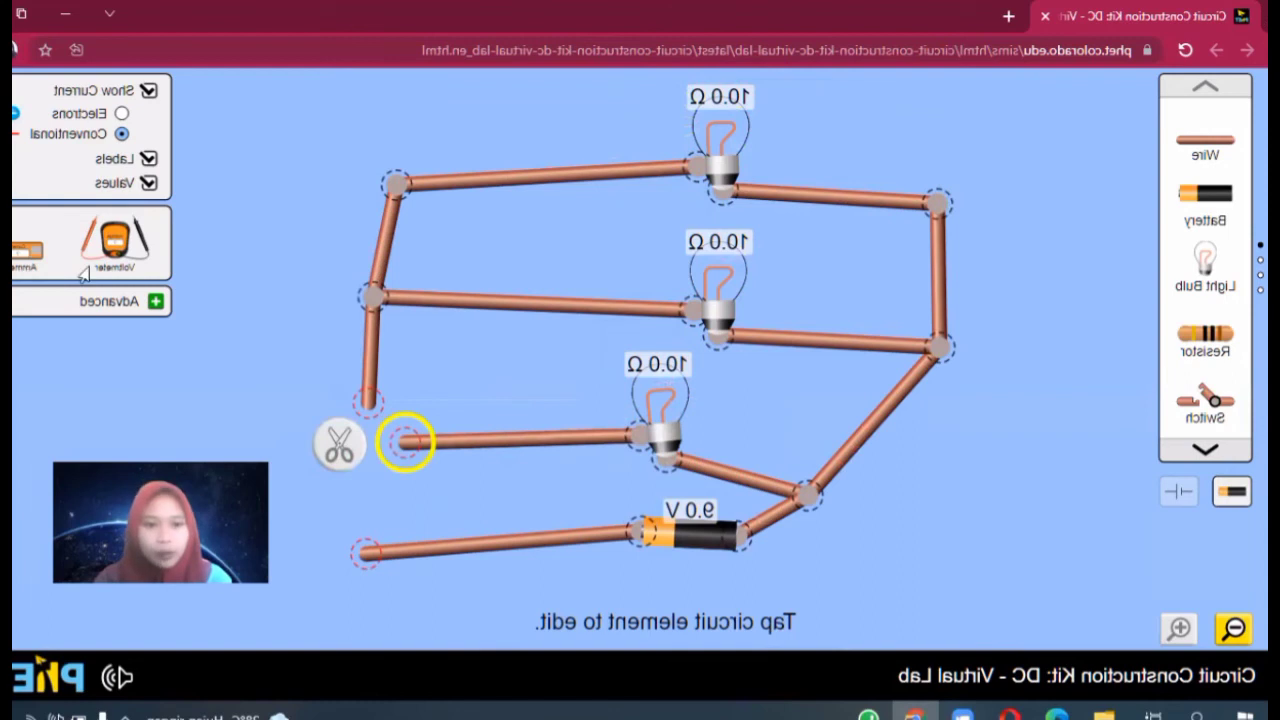
Insert an ammeter between the battery wire and the rejoined parallel branches to measure the total current
left_click(318, 357)
left_click_drag(25, 256, 305, 422)
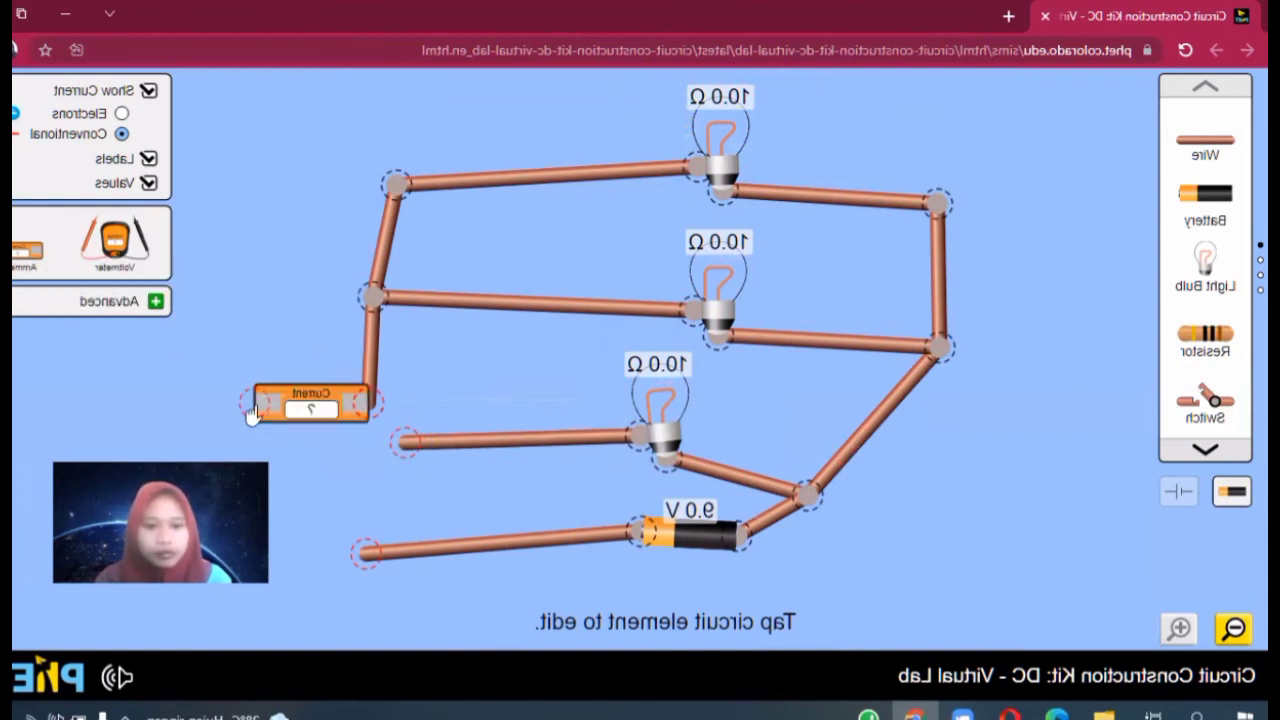
left_click_drag(358, 568, 360, 569)
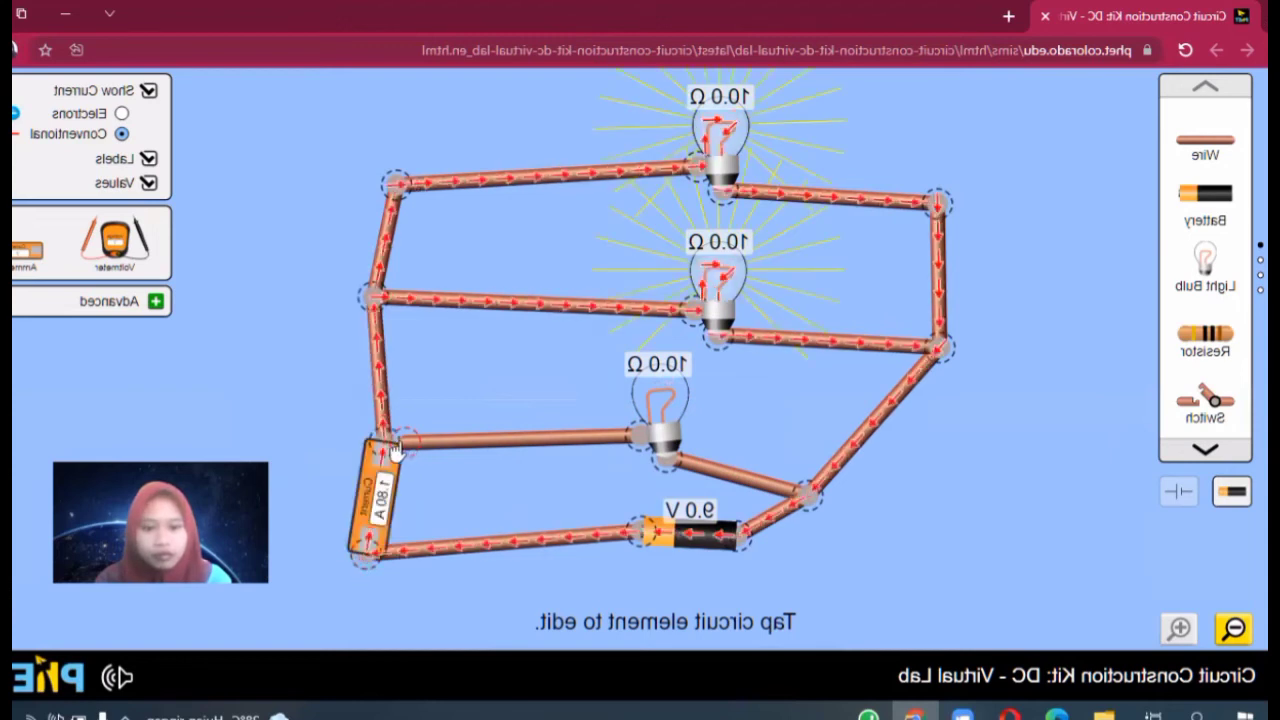
left_click_drag(395, 450, 395, 449)
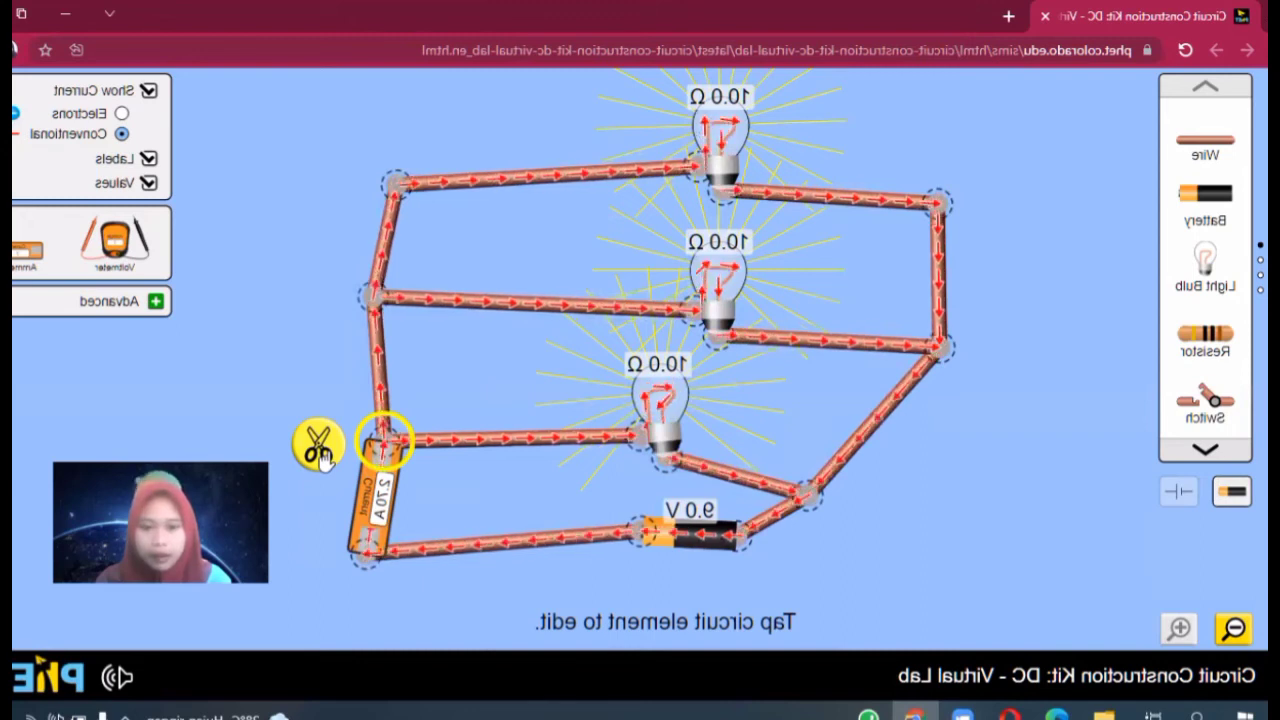
Detach the ammeter from the main line and reconnect the battery to the wire feeding the parallel branches
left_click_drag(370, 483, 358, 512)
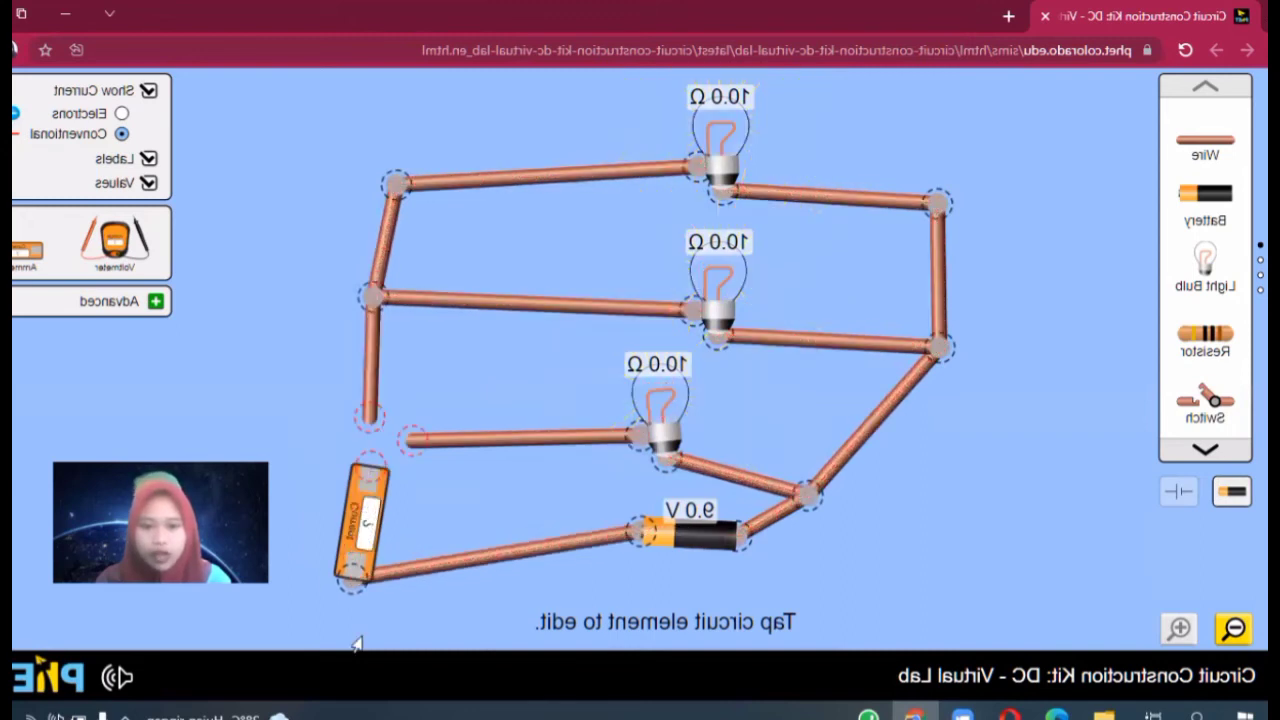
left_click(352, 575)
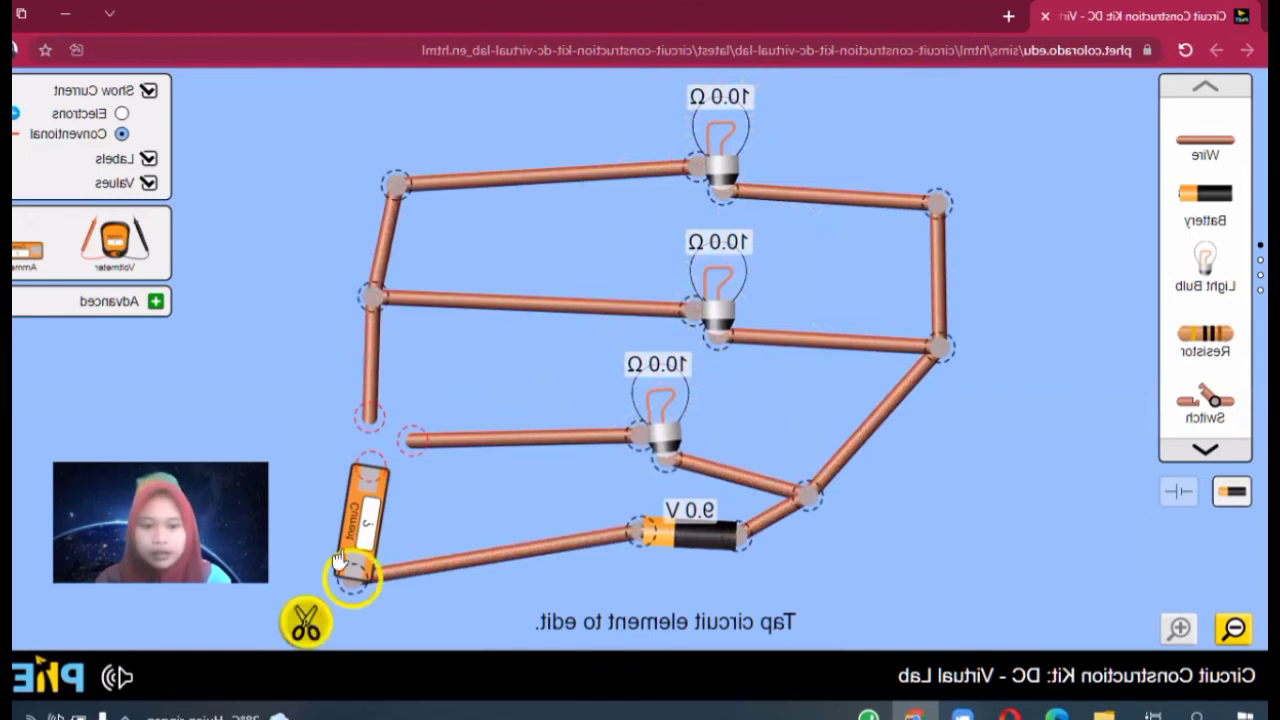
left_click(300, 617)
left_click_drag(343, 528, 270, 380)
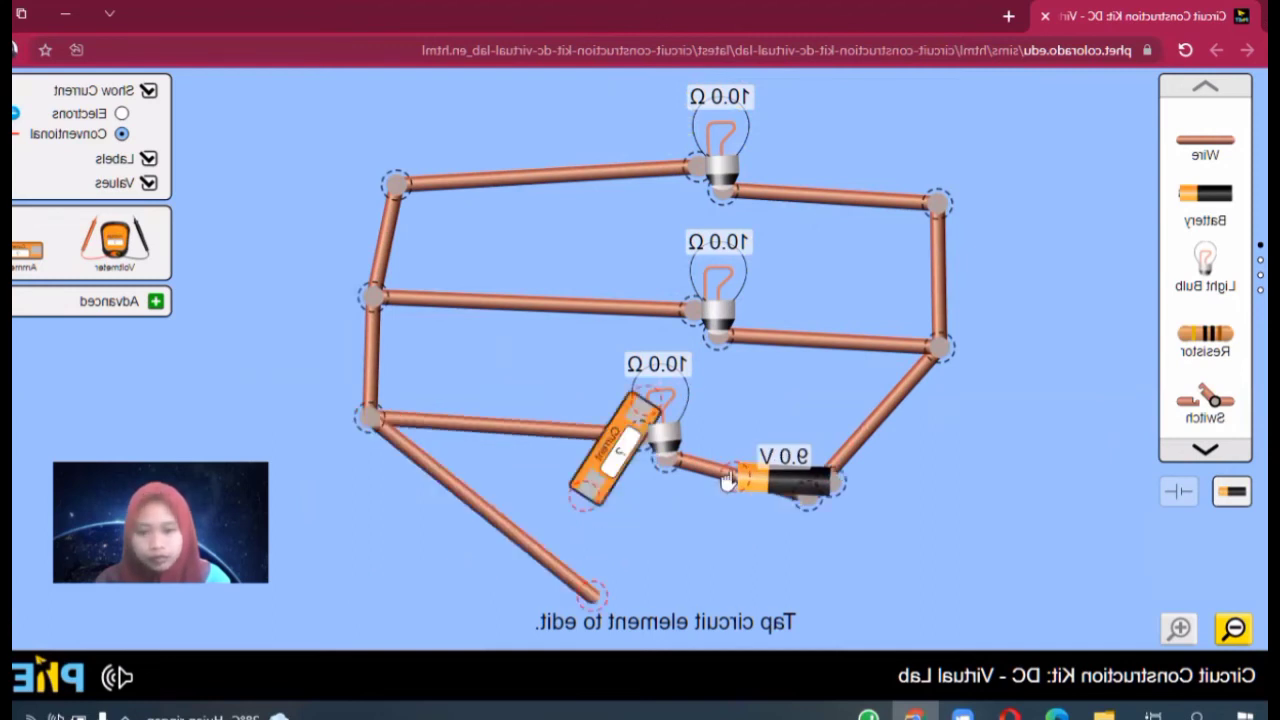
left_click_drag(728, 480, 601, 596)
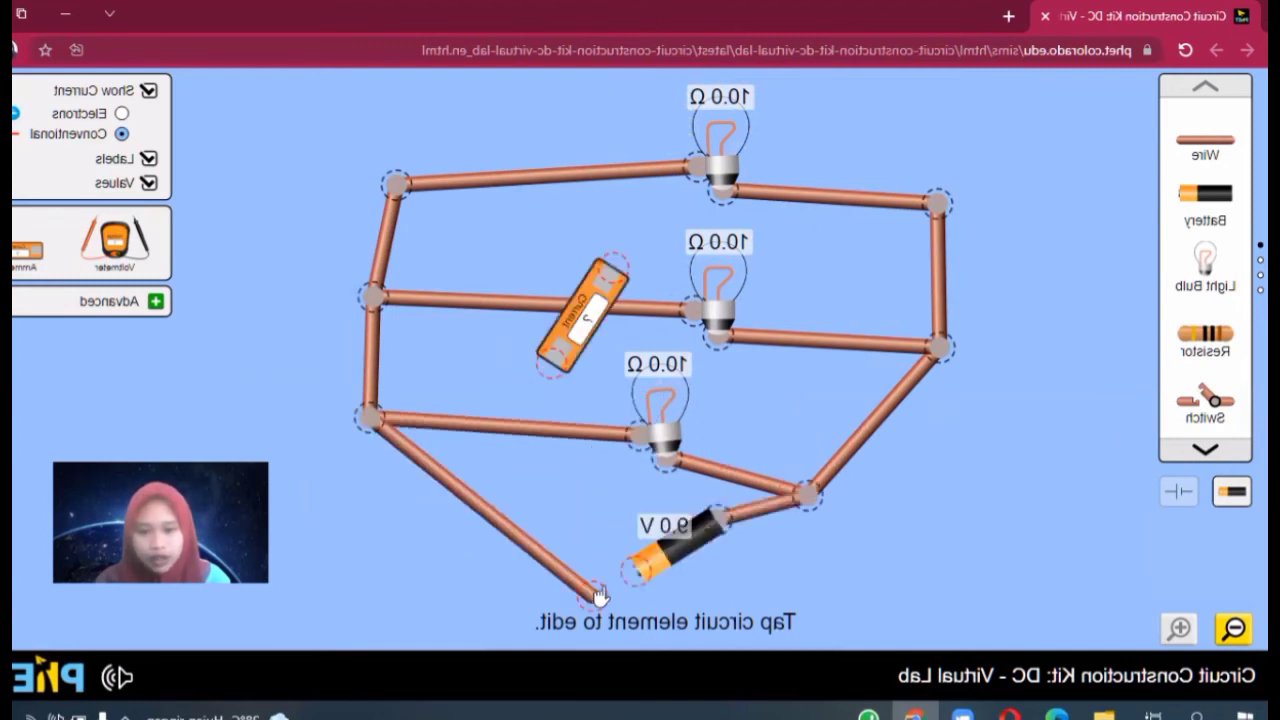
Disconnect the lowest bulb from its feed wire and insert the ammeter between them to measure the branch current
left_click(632, 436)
left_click(662, 376)
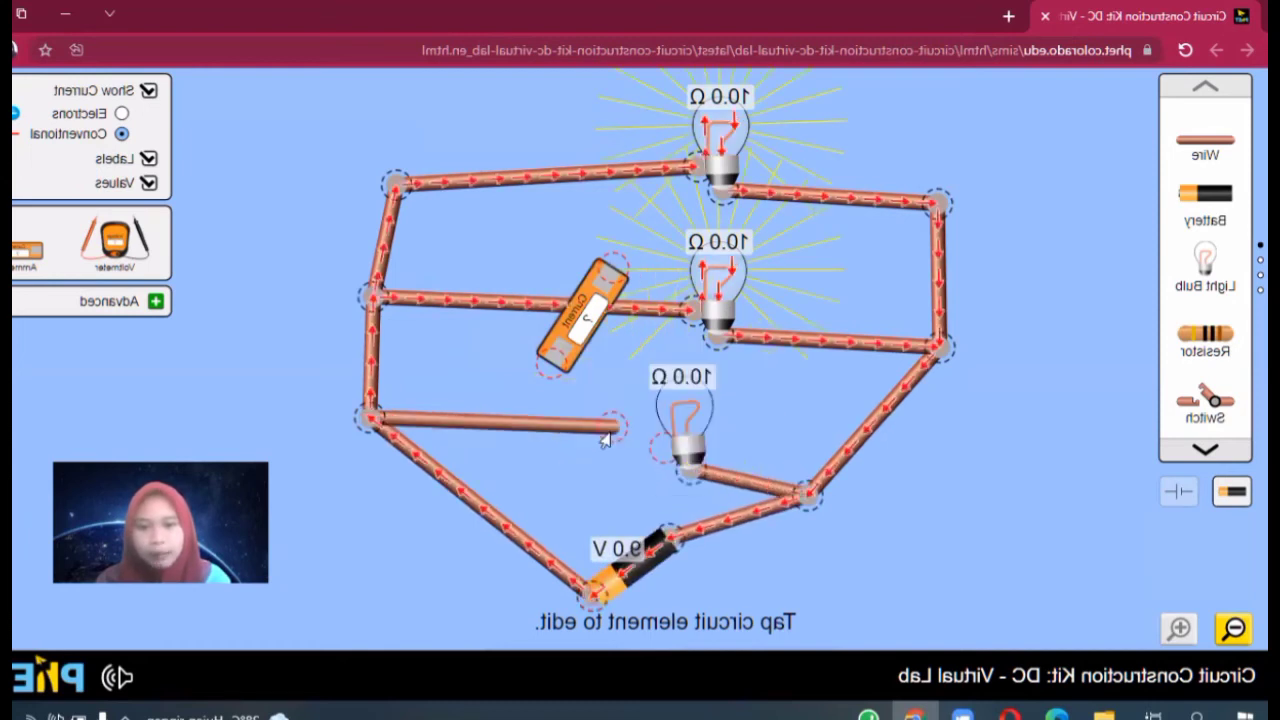
left_click_drag(553, 378, 546, 394)
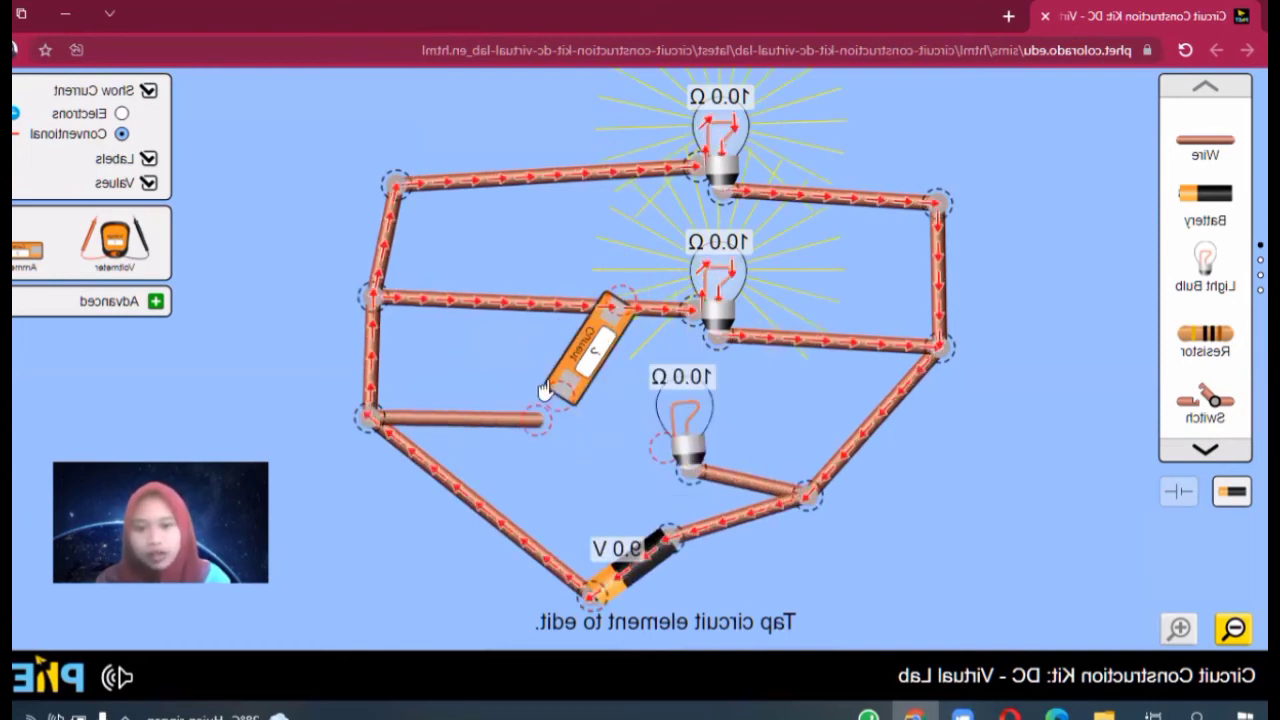
left_click_drag(597, 335, 650, 452)
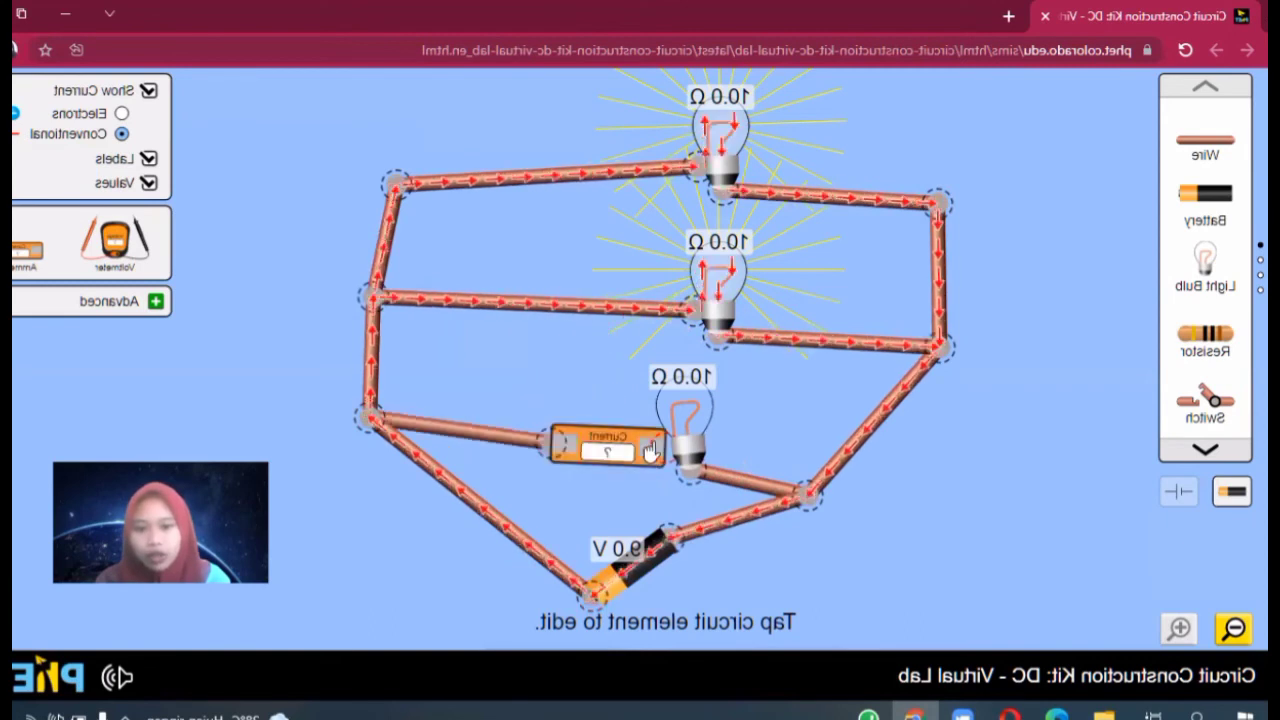
Cut the ammeter out of the lowest branch, move it aside, and rejoin the wire to the lowest bulb
left_click(546, 444)
left_click(545, 509)
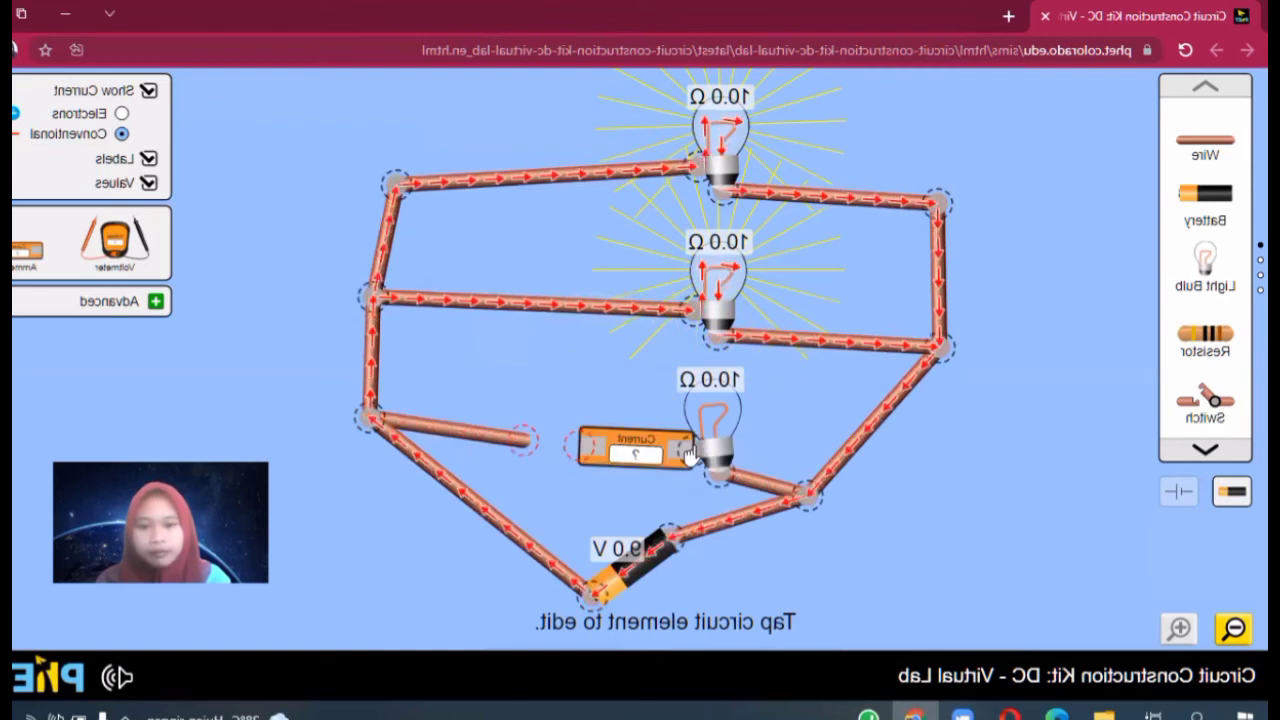
left_click(691, 452)
left_click(716, 390)
left_click_drag(622, 456, 628, 290)
left_click_drag(531, 448, 706, 470)
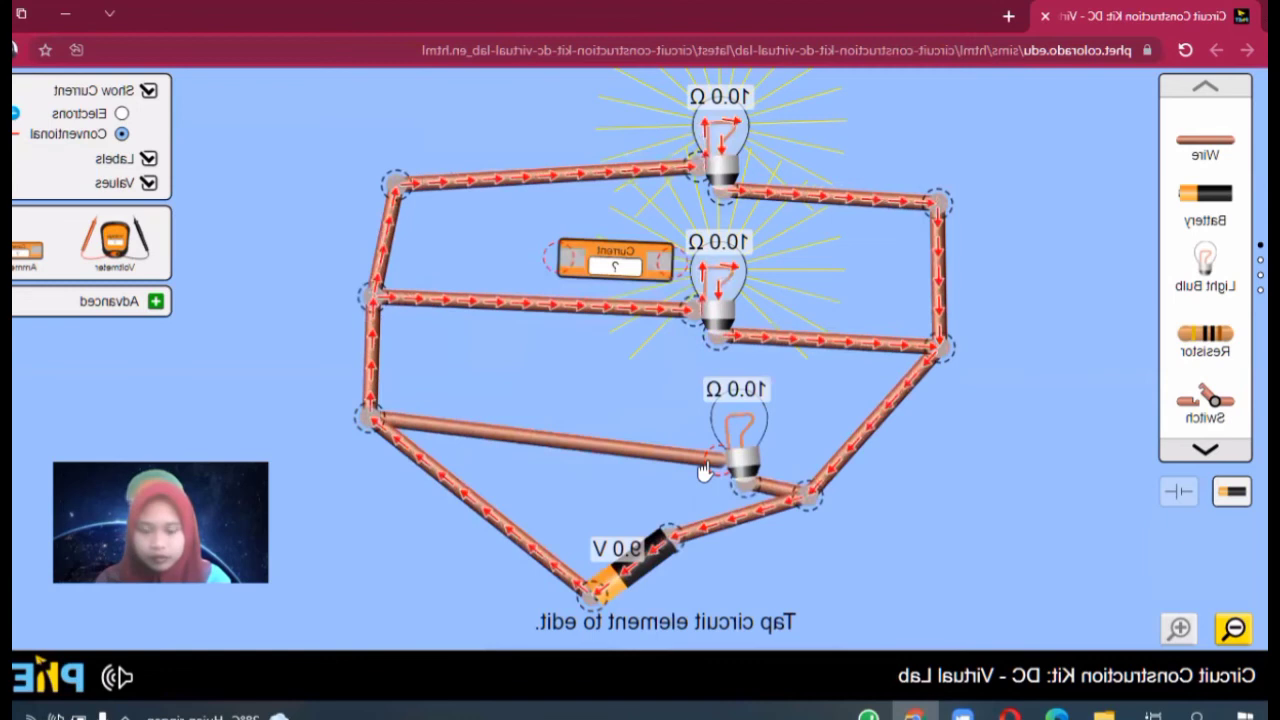
Disconnect the middle bulb from its feed wire and insert the ammeter between them to measure the branch current
left_click(690, 310)
left_click(720, 250)
left_click_drag(669, 306, 608, 306)
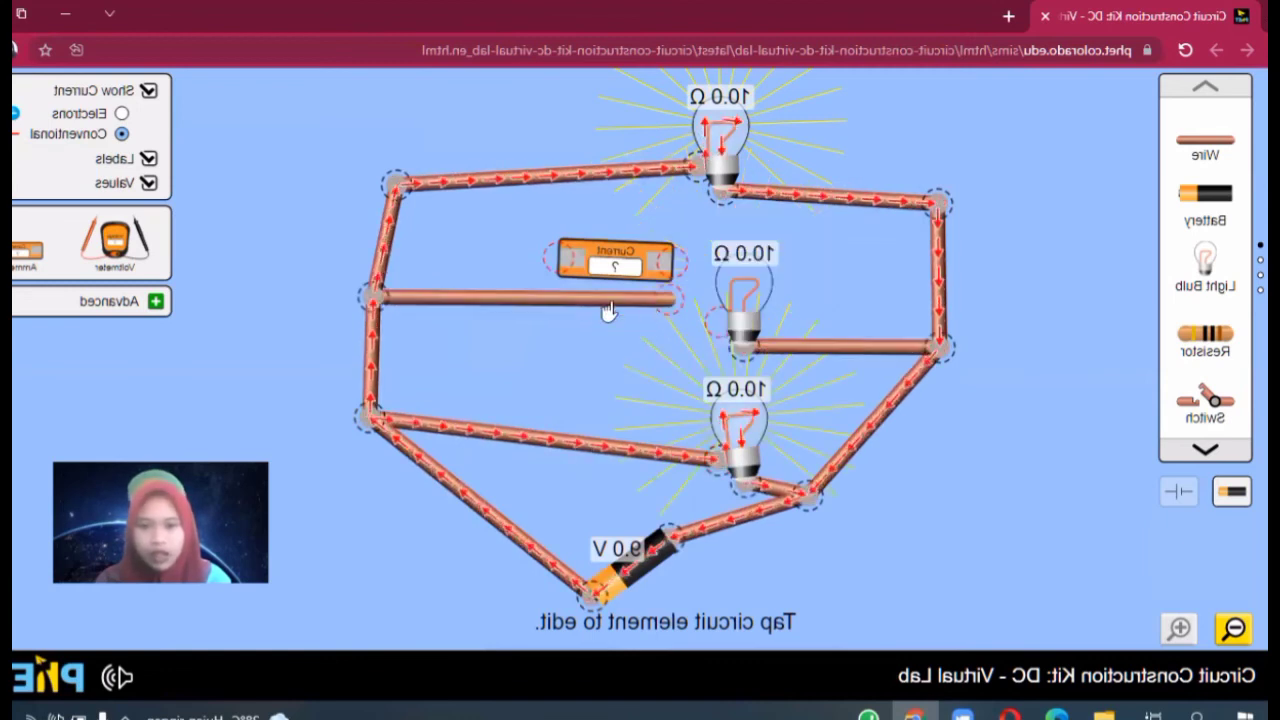
left_click_drag(676, 329, 601, 294)
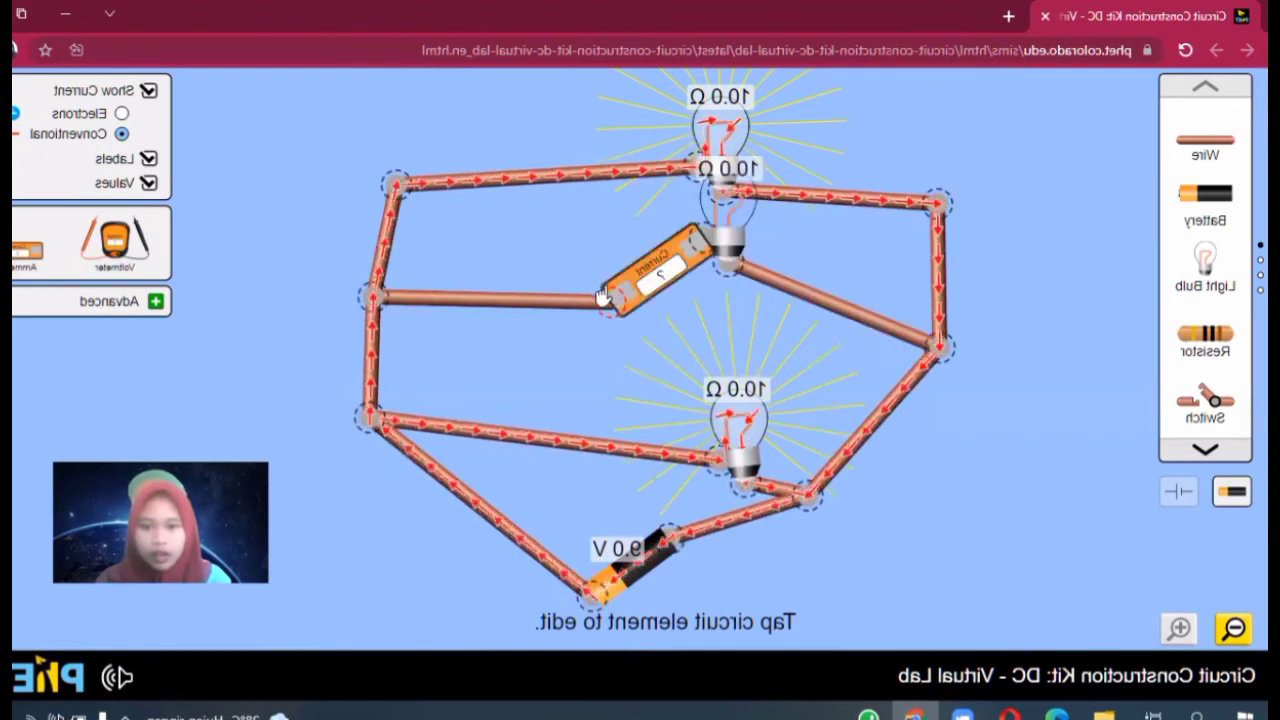
Cut the ammeter out of the middle branch, move it aside, and rejoin the wire to the middle bulb
left_click(711, 232)
left_click(710, 190)
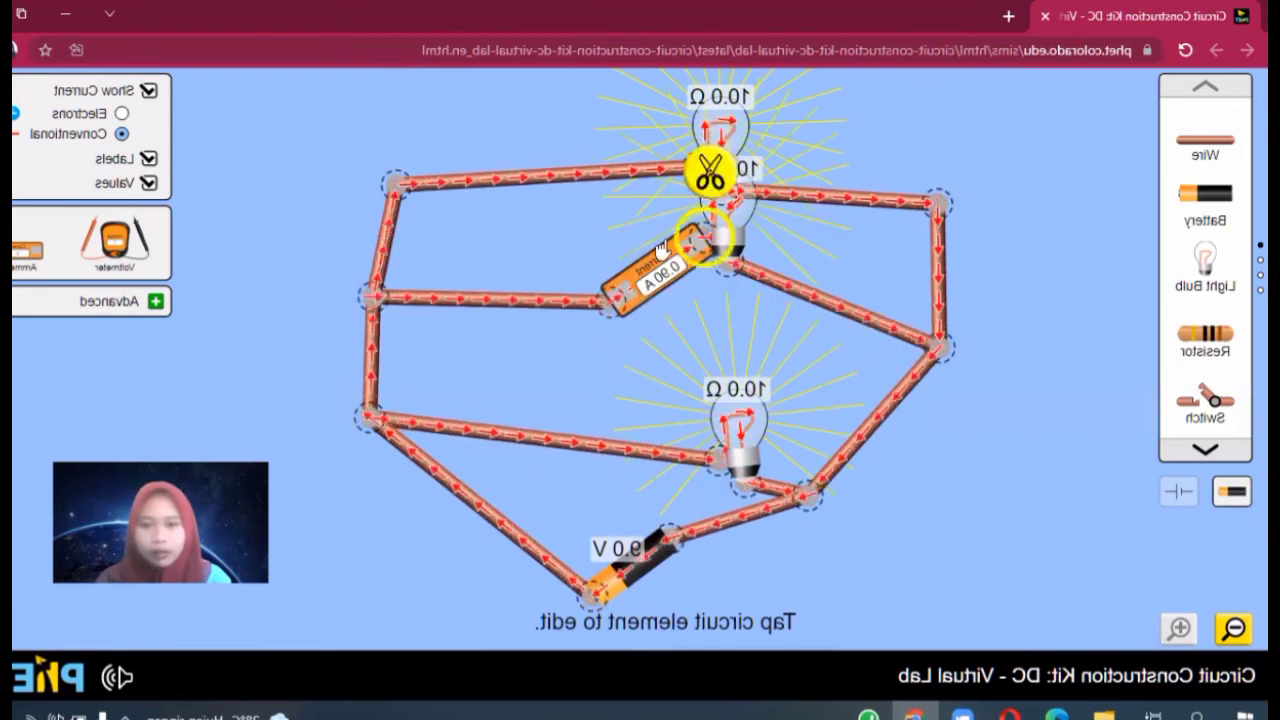
left_click(584, 304)
left_click(600, 363)
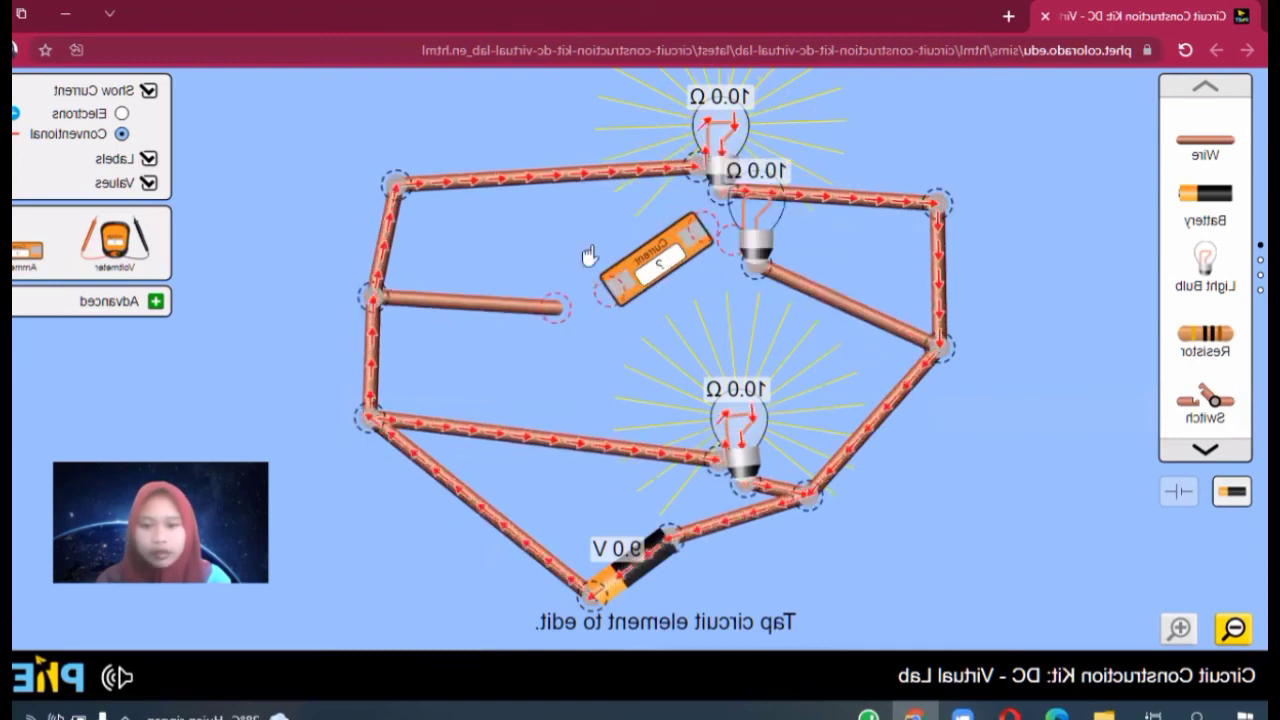
left_click_drag(606, 291, 561, 232)
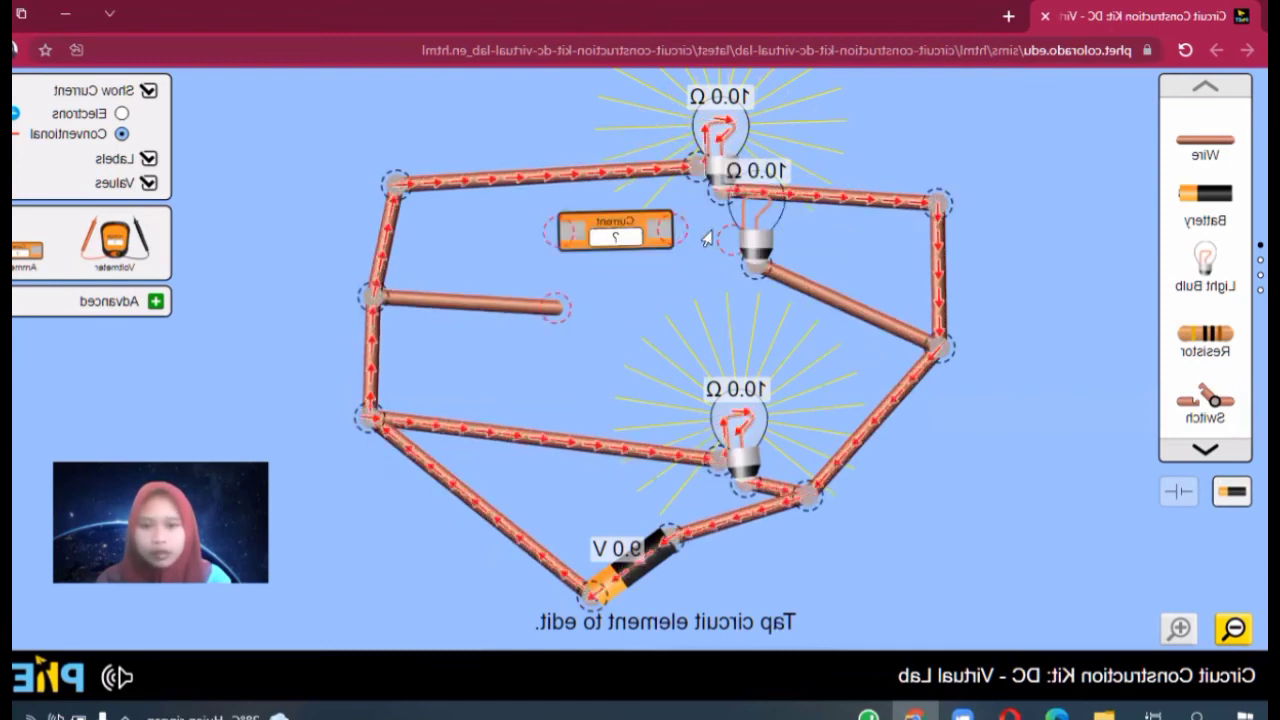
left_click_drag(731, 240, 653, 305)
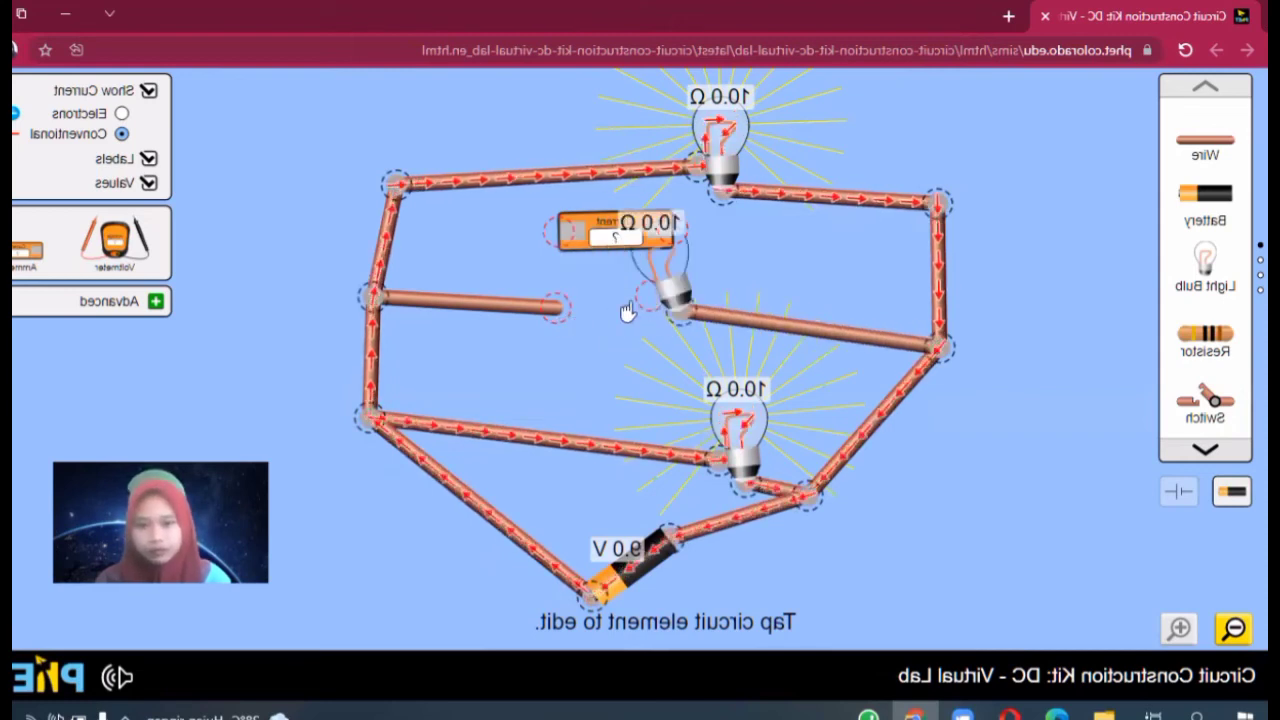
left_click_drag(557, 307, 643, 305)
Disconnect the uppermost bulb from its feed wire and insert the ammeter between them to measure the branch current
left_click(696, 170)
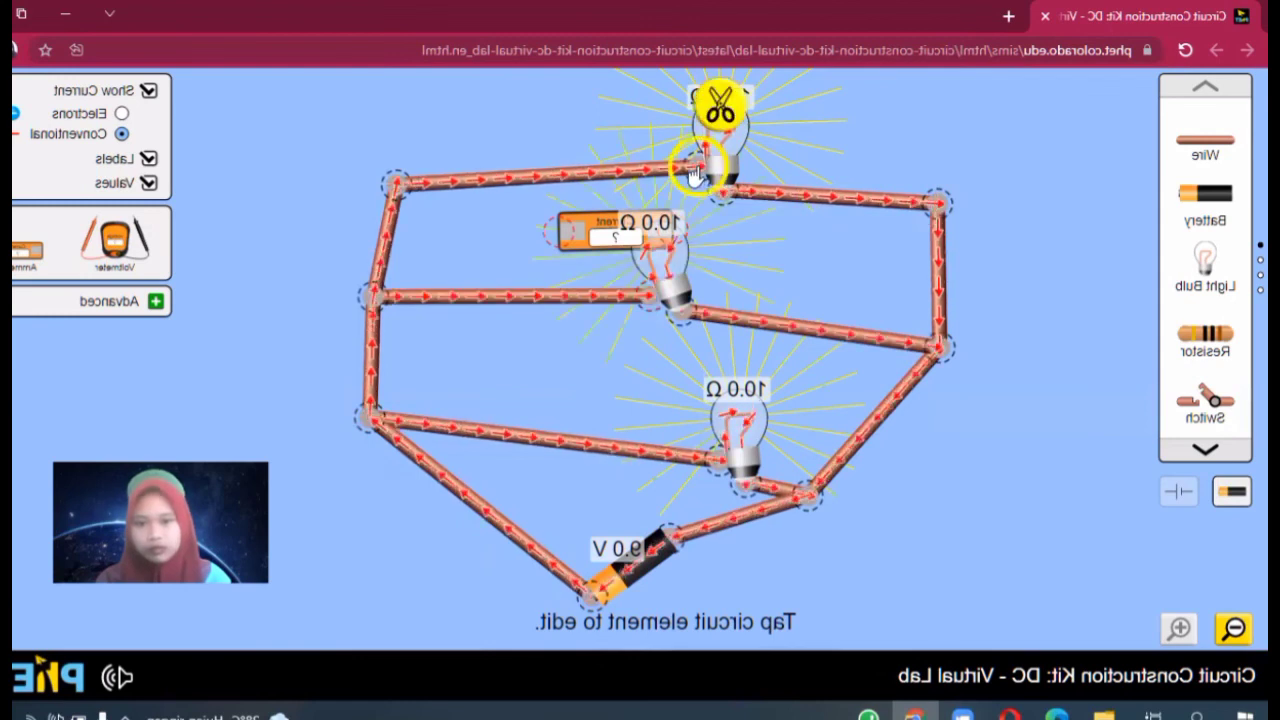
left_click(718, 110)
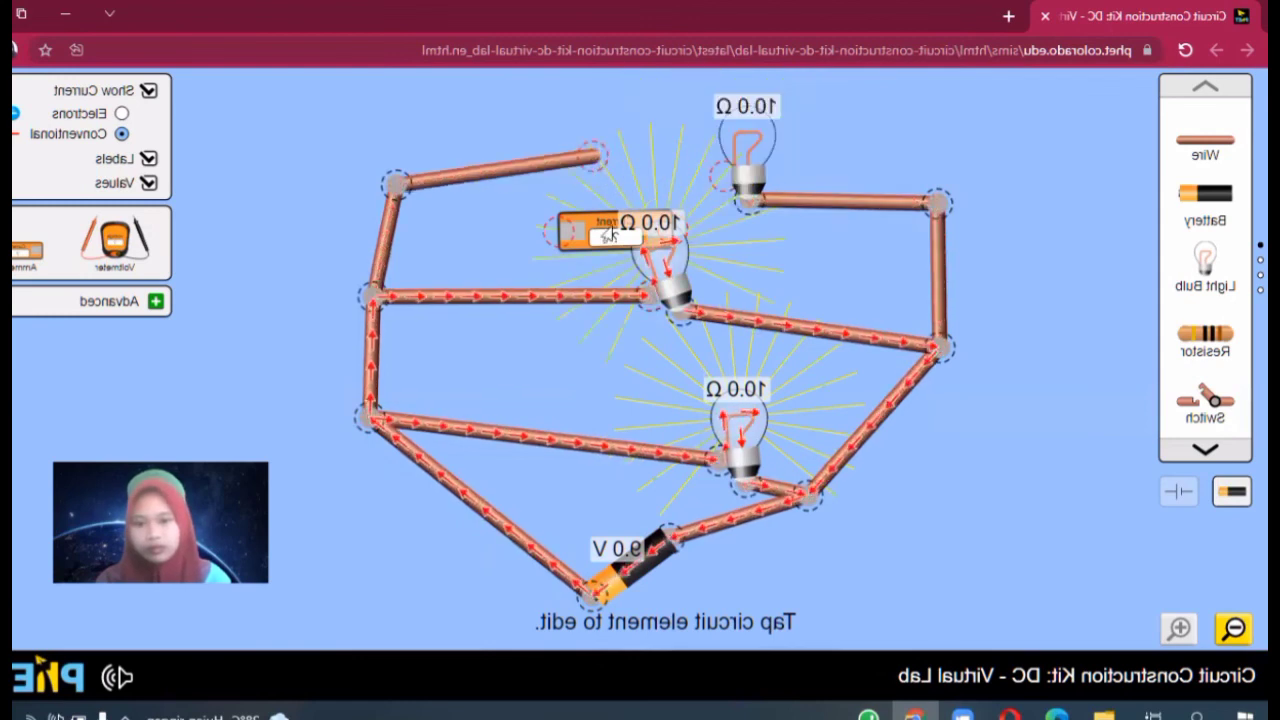
left_click_drag(627, 190, 598, 173)
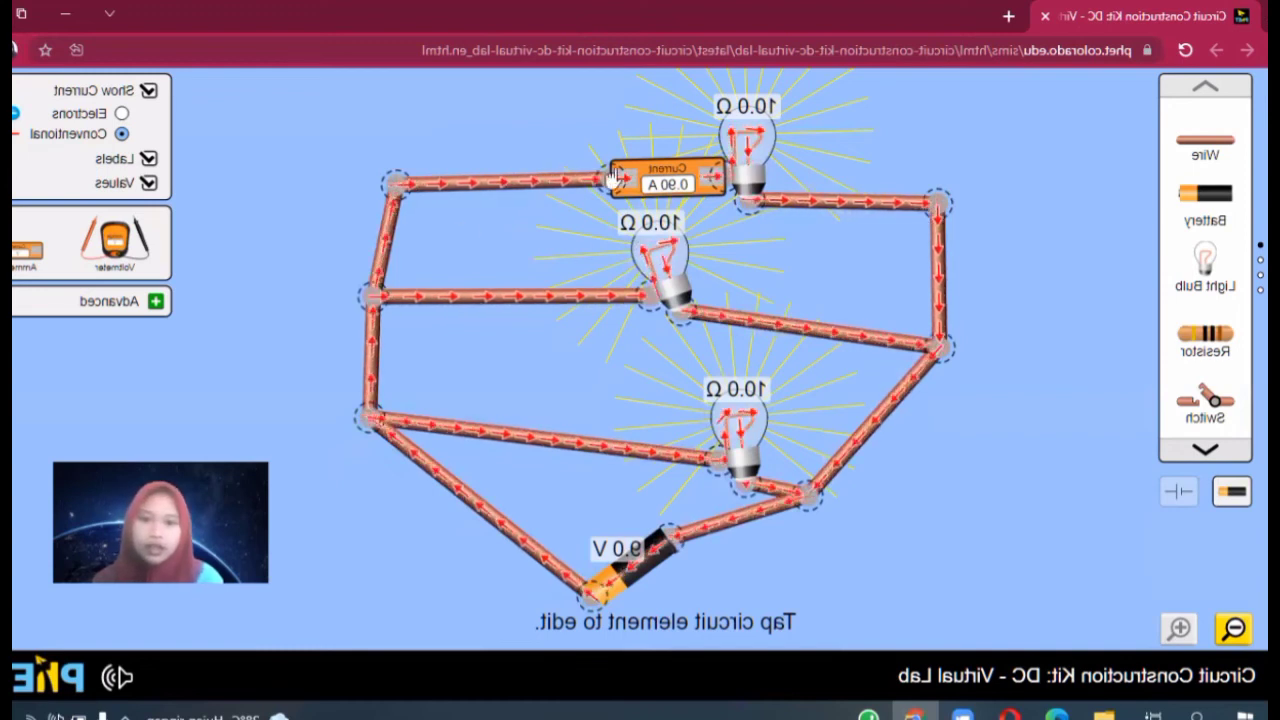
Cut the ammeter out of the uppermost branch, move it aside, and rejoin the wire to the uppermost bulb
left_click(612, 180)
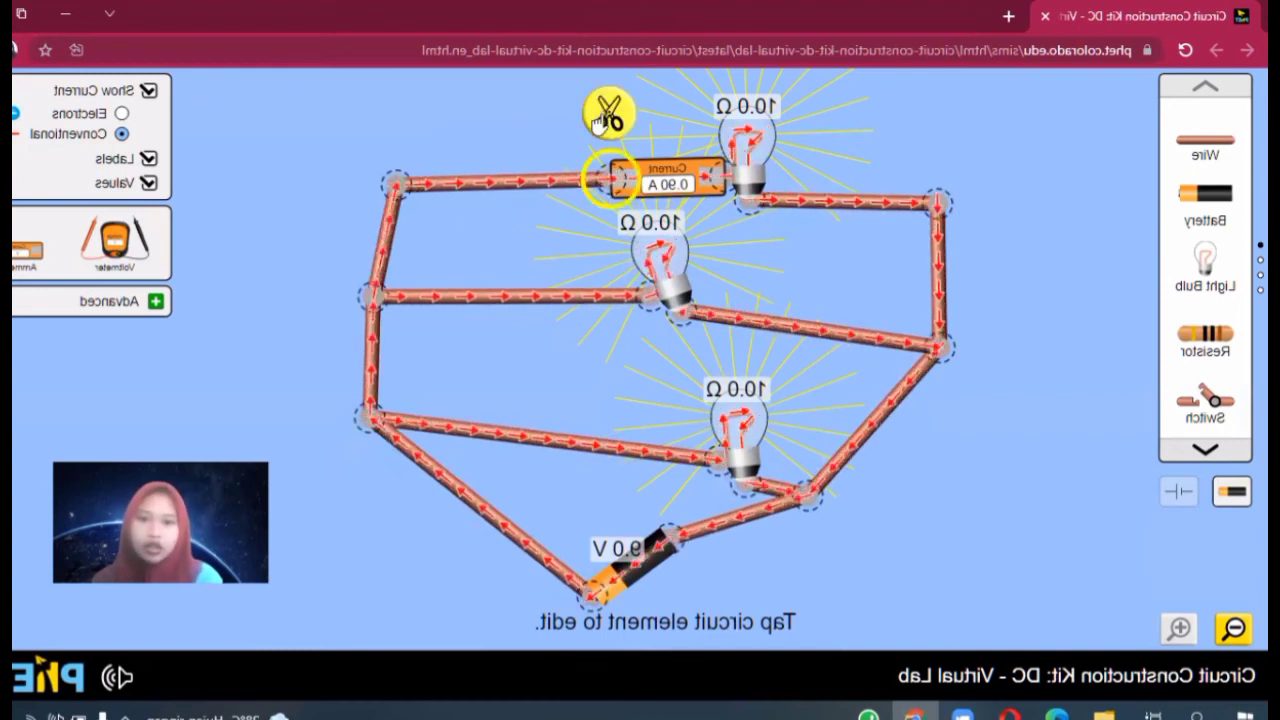
left_click(609, 113)
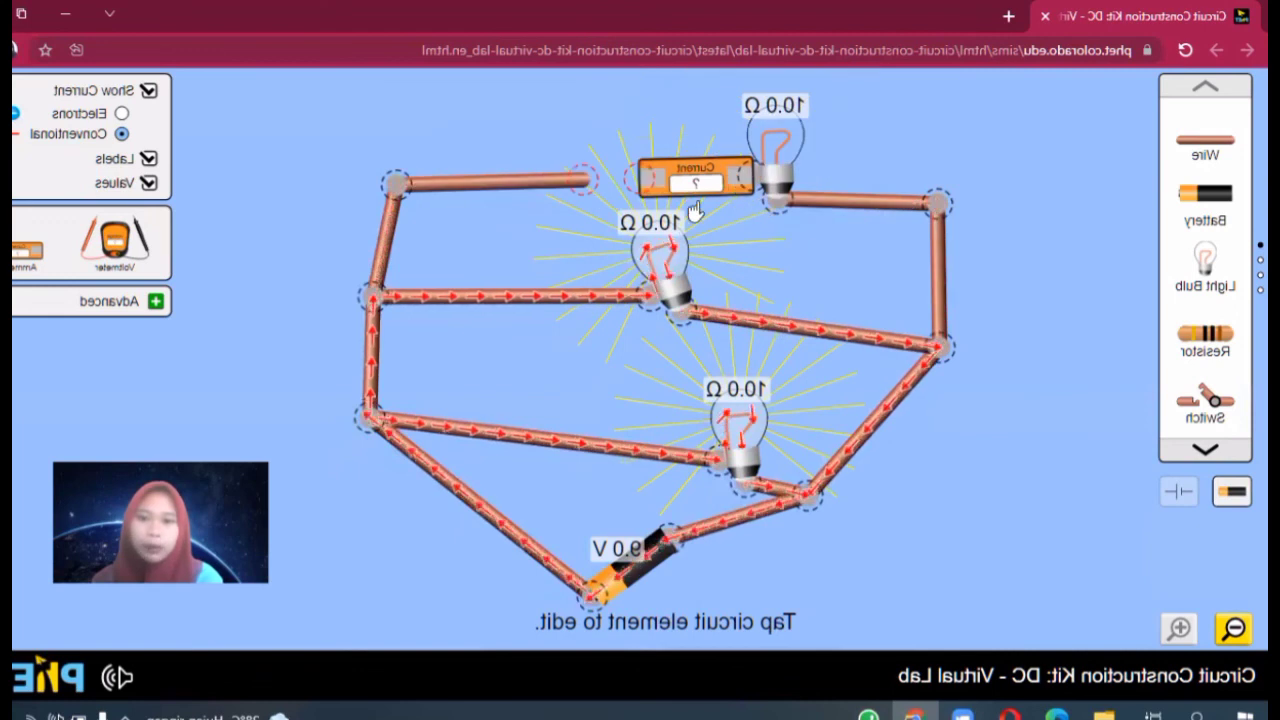
left_click(756, 177)
key("Delete")
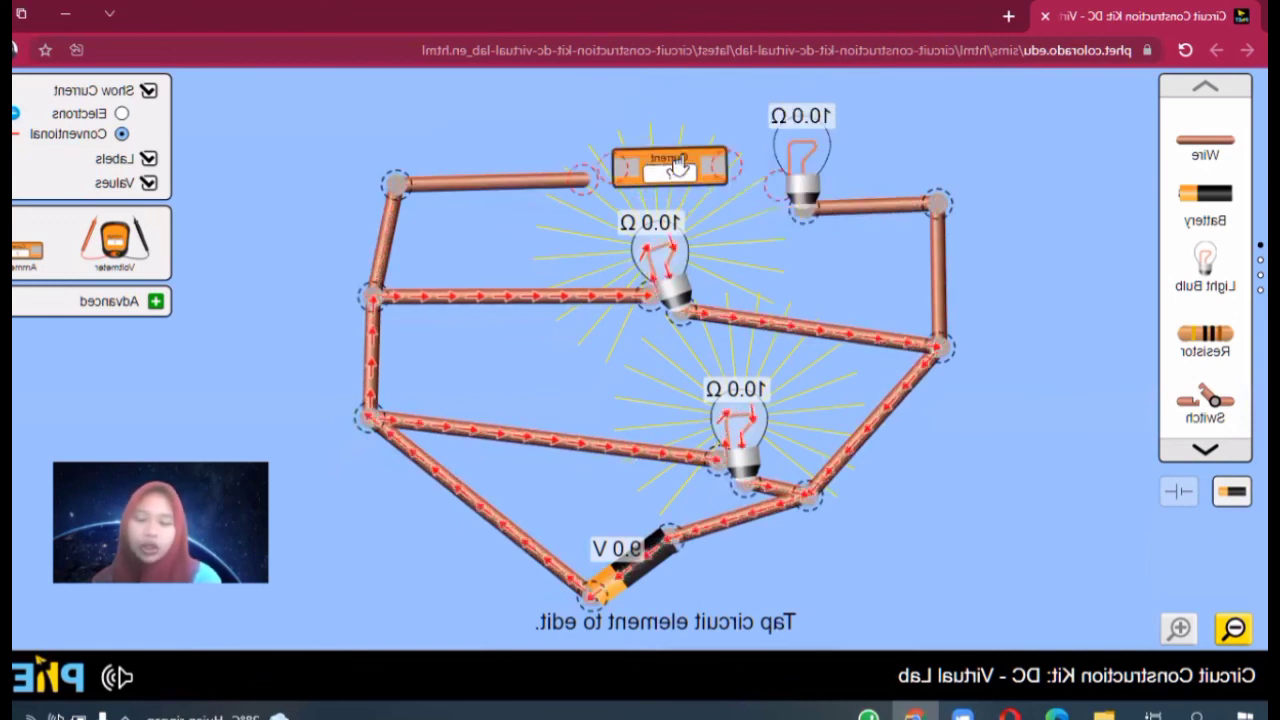
left_click_drag(605, 155, 475, 125)
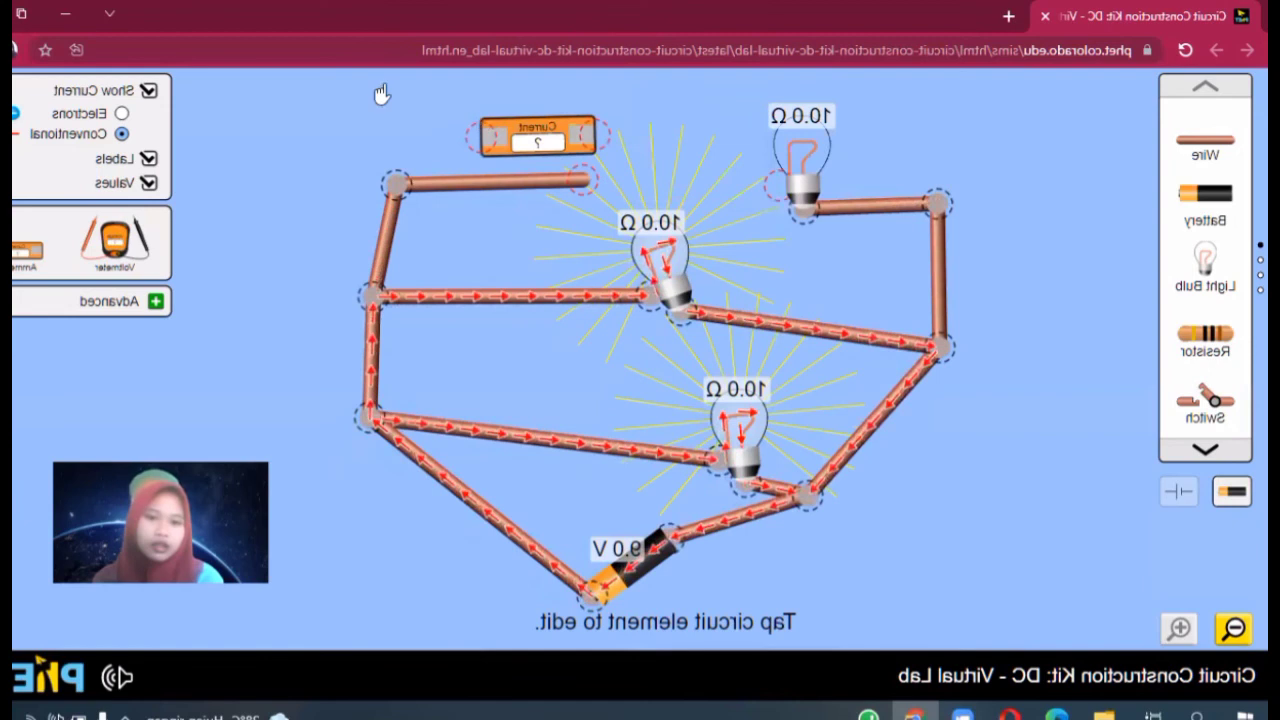
left_click_drag(590, 190, 766, 196)
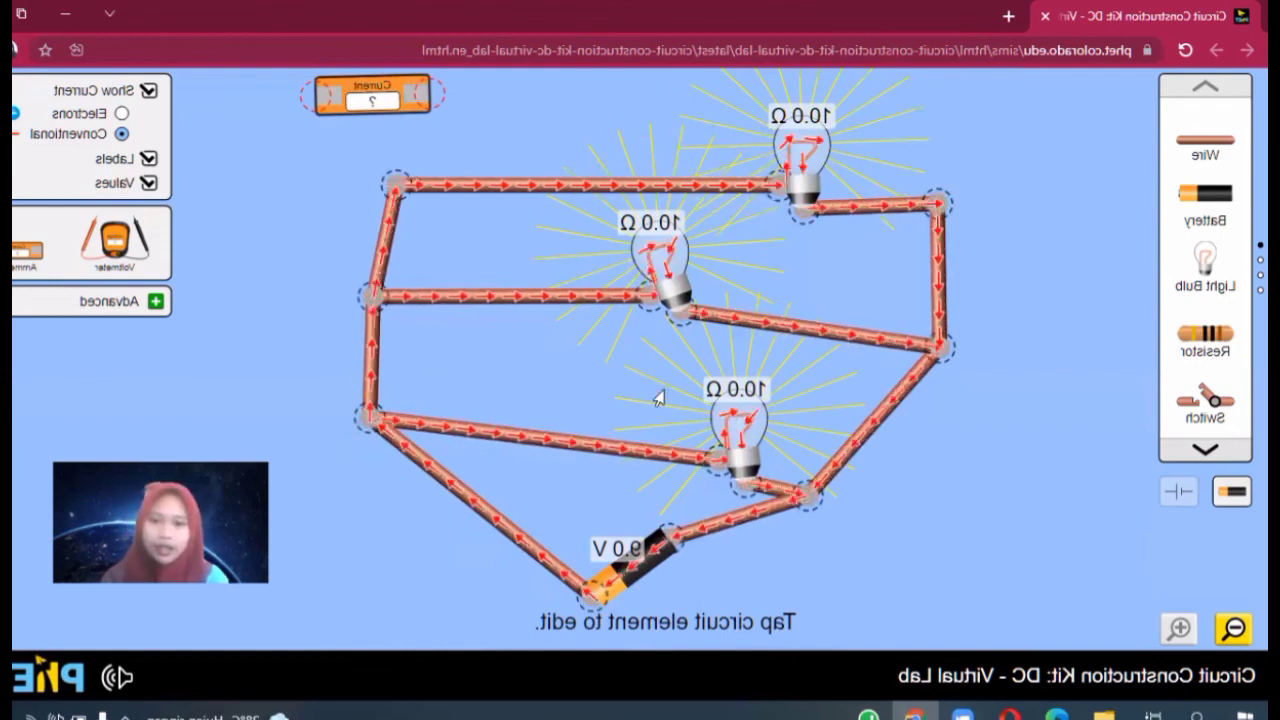
Disconnect the battery's positive end from its wire and insert the ammeter between them to measure the total current
left_click(585, 600)
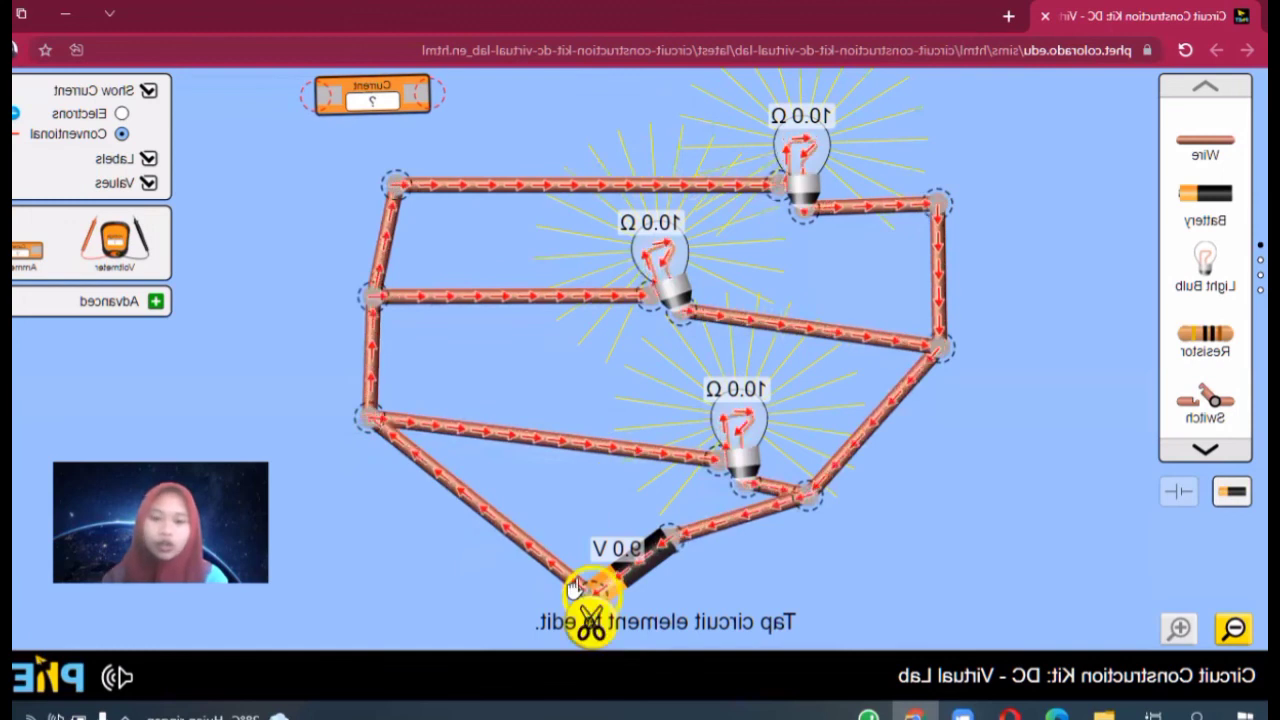
left_click(566, 614)
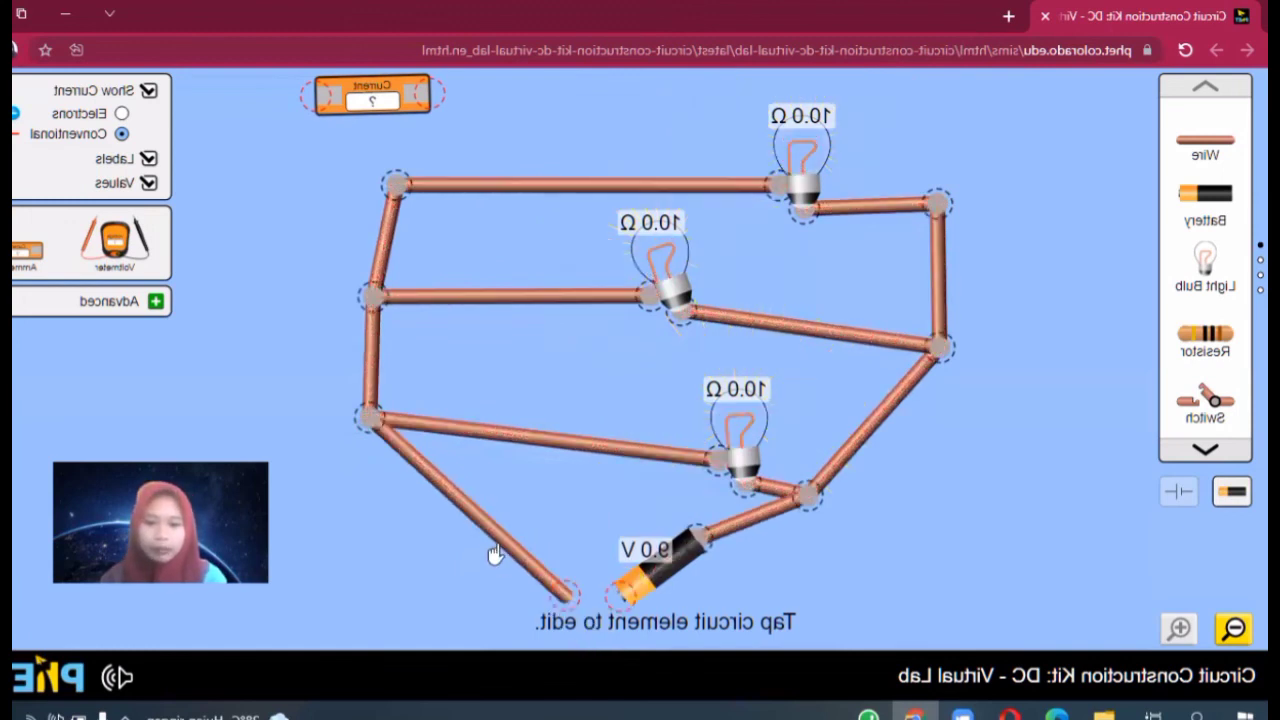
left_click_drag(490, 548, 529, 612)
left_click_drag(503, 570, 502, 569)
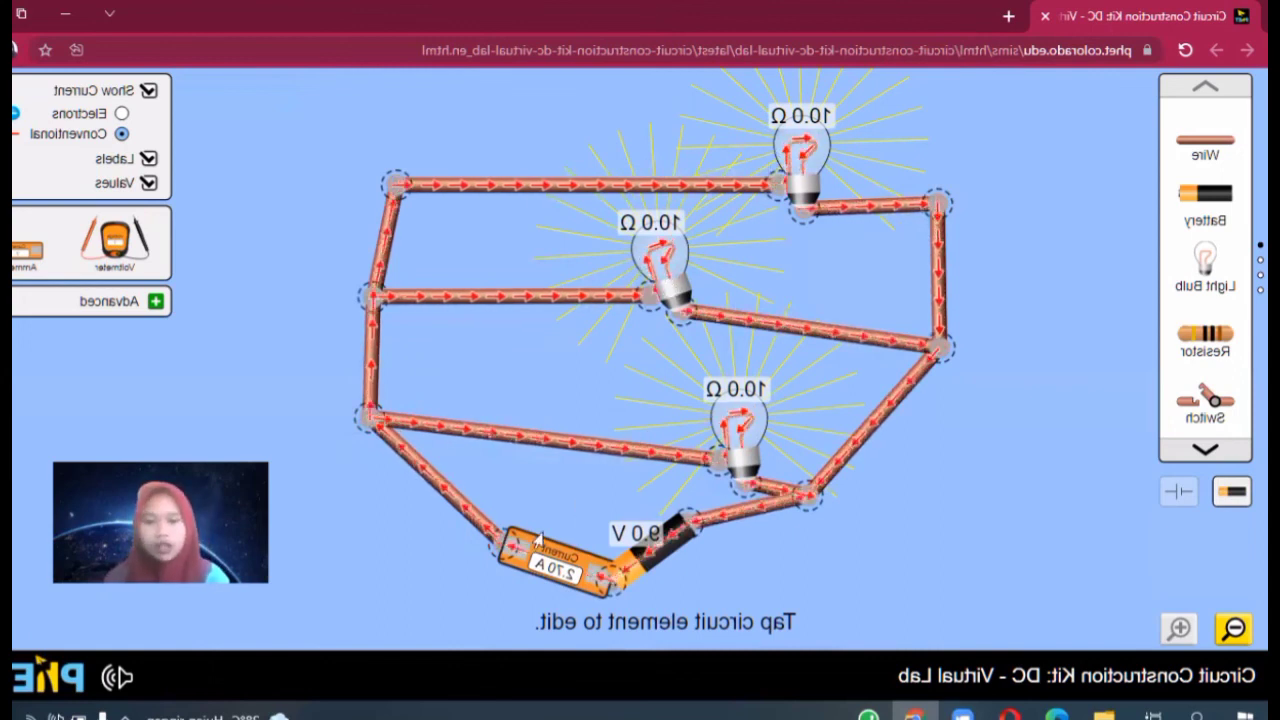
Cut the ammeter free of the battery and the main wire, and rejoin the wire to the battery
left_click(508, 544)
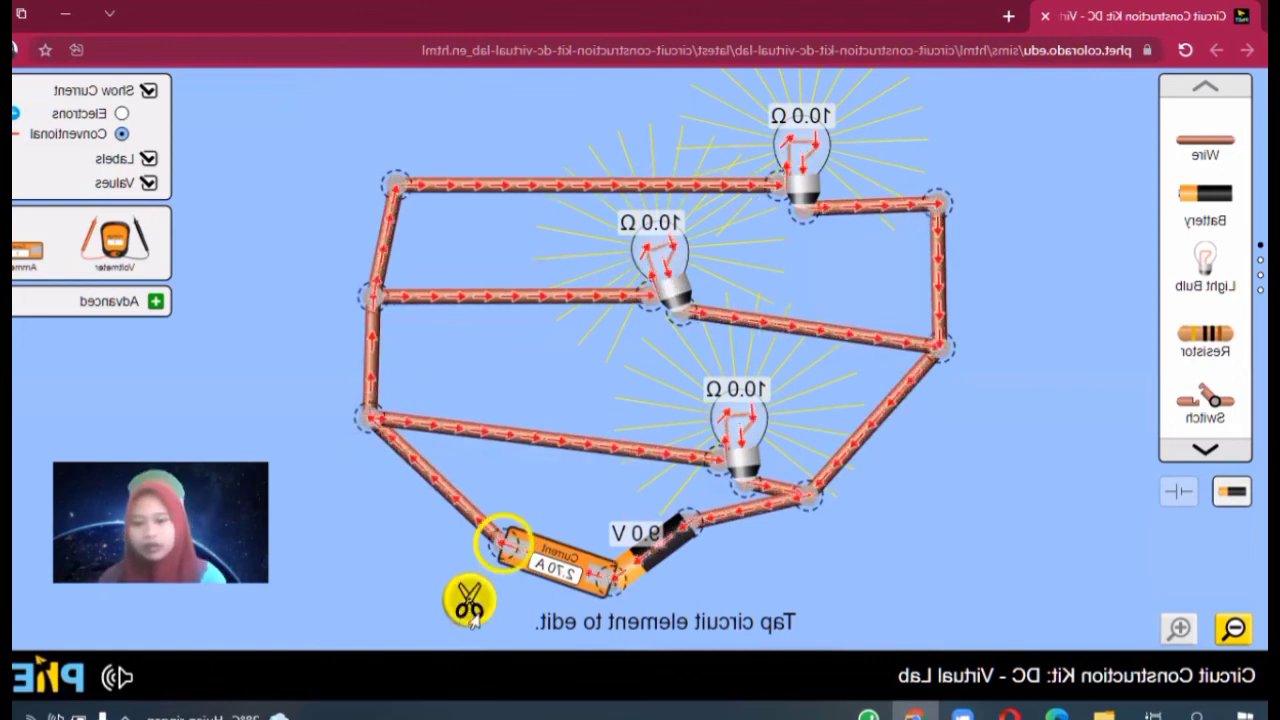
left_click(467, 602)
left_click(629, 602)
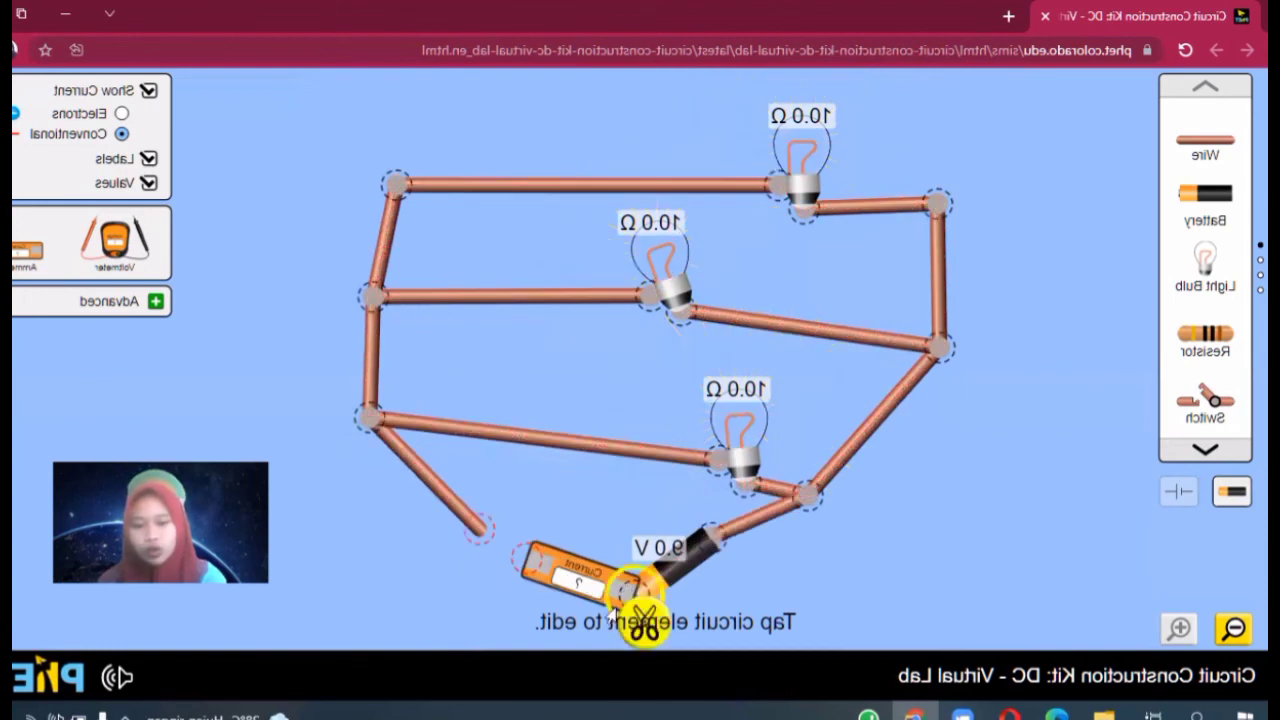
left_click(644, 624)
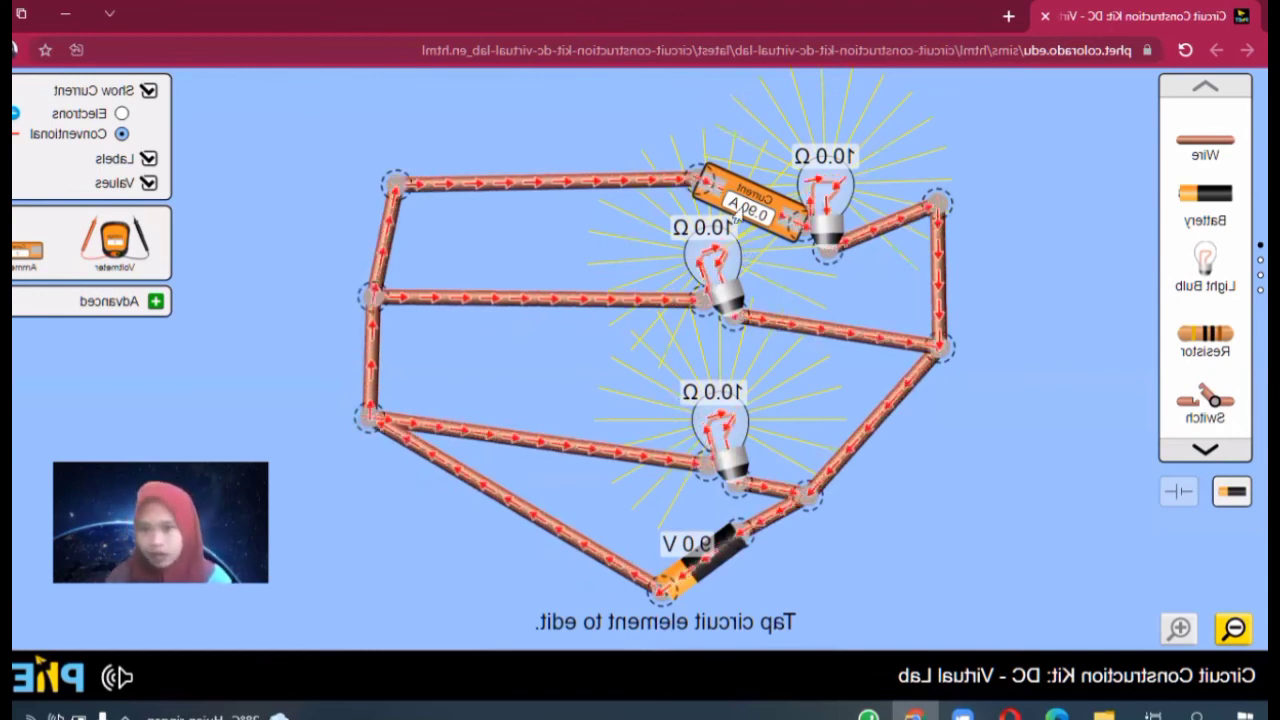
Cut the ammeter out of the uppermost branch, put it away, and rejoin the uppermost bulb to its feed wire
left_click(690, 193)
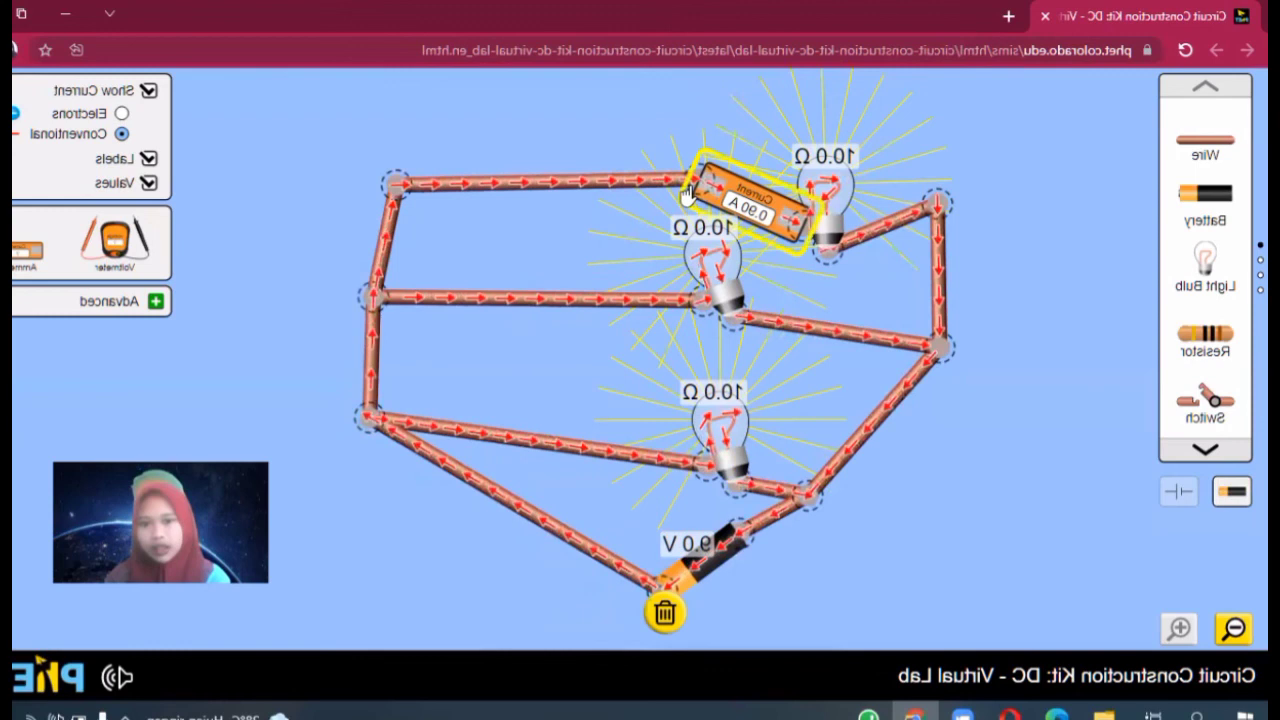
left_click(687, 192)
left_click(701, 114)
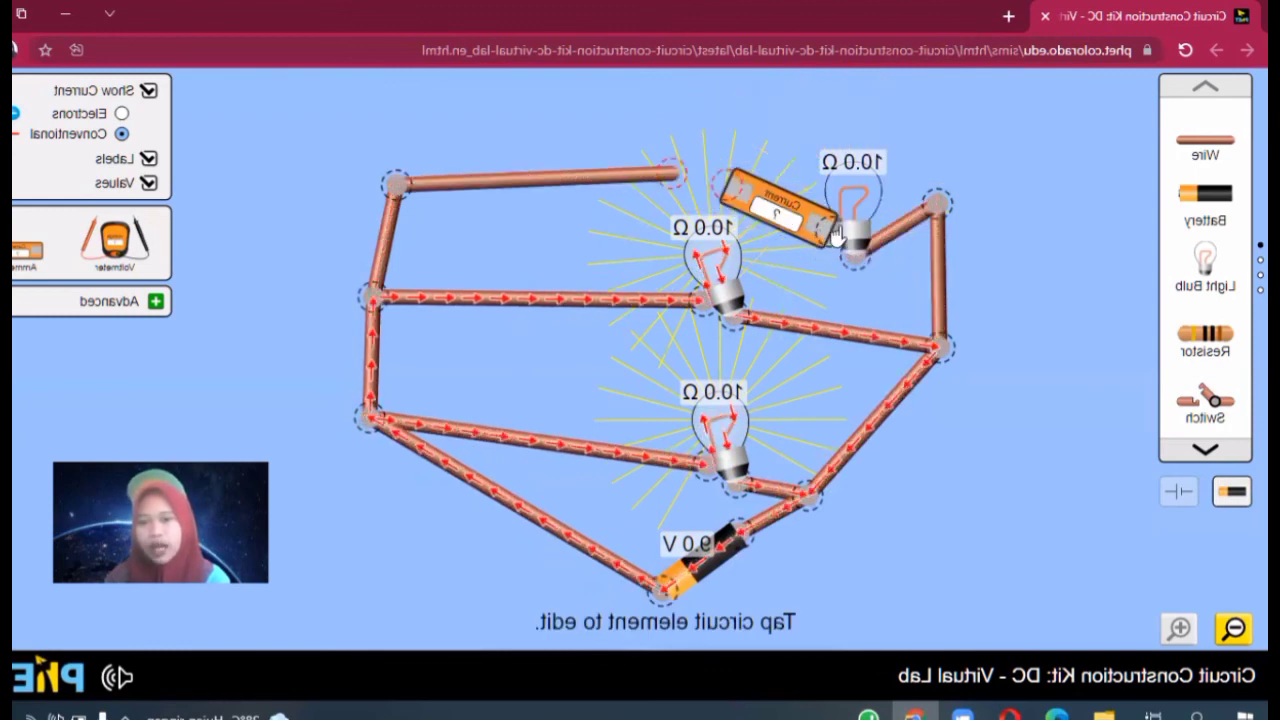
left_click(835, 232)
left_click(859, 199)
left_click_drag(311, 253, 14, 230)
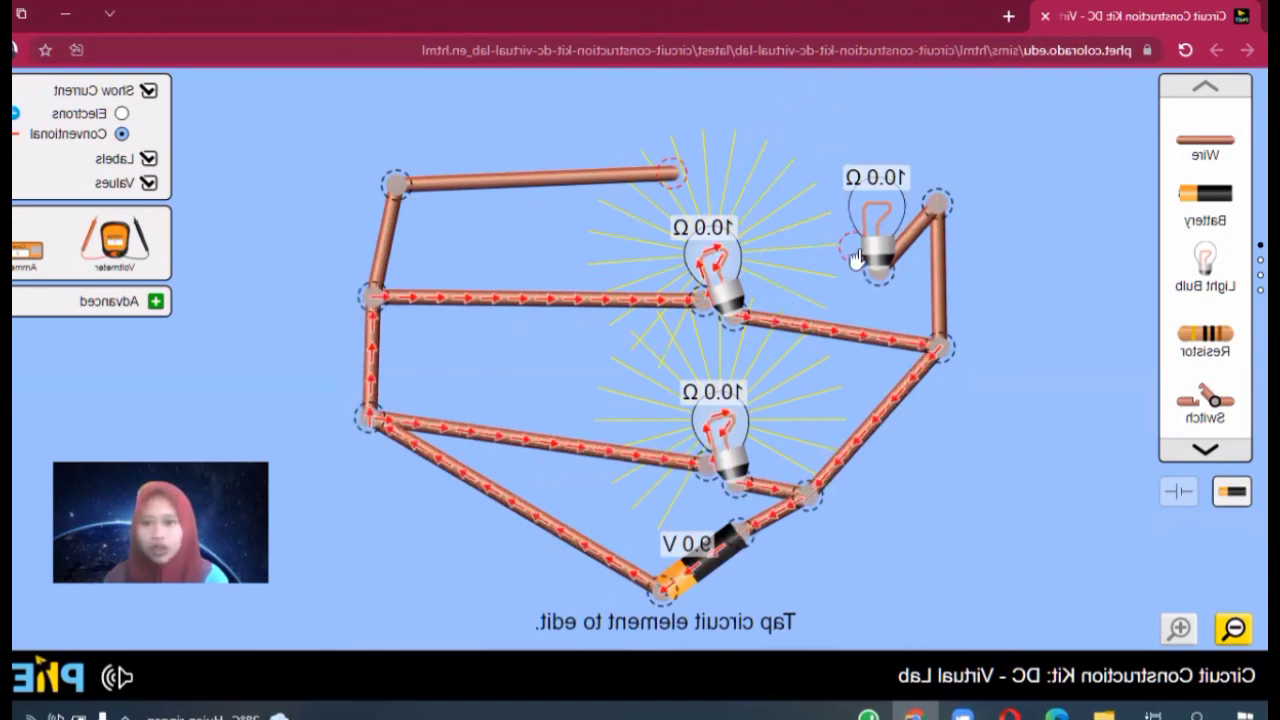
left_click_drag(855, 258, 760, 198)
left_click_drag(687, 183, 669, 178)
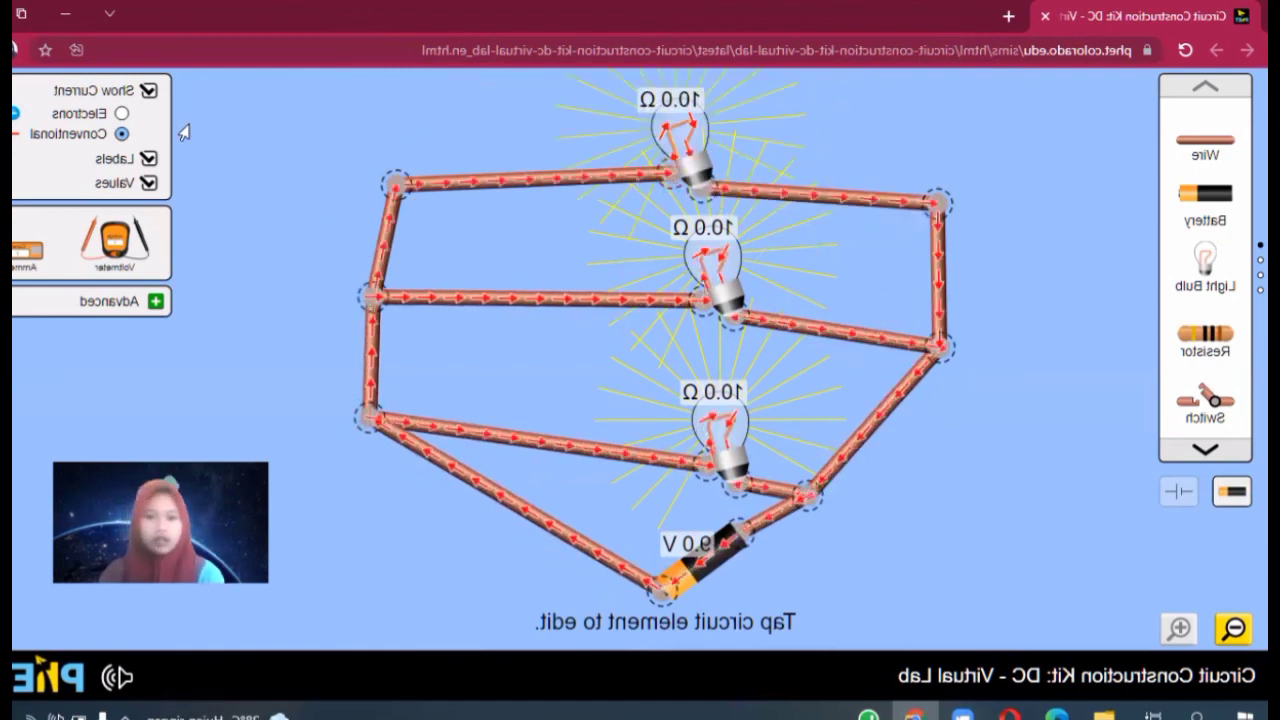
Take out the voltmeter and measure the voltage across the uppermost branch and the middle branch at their end junctions
left_click(178, 248)
left_click_drag(815, 270, 864, 316)
left_click_drag(770, 305, 605, 290)
left_click_drag(365, 265, 364, 268)
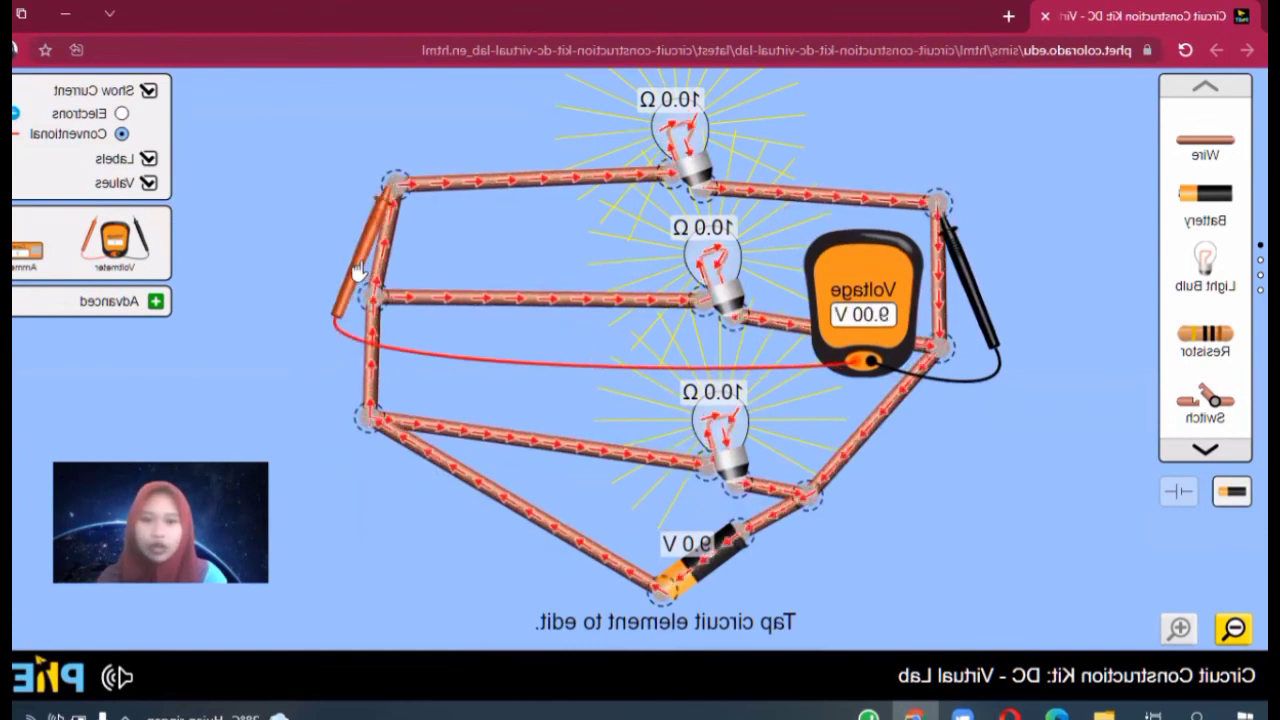
left_click_drag(362, 267, 360, 272)
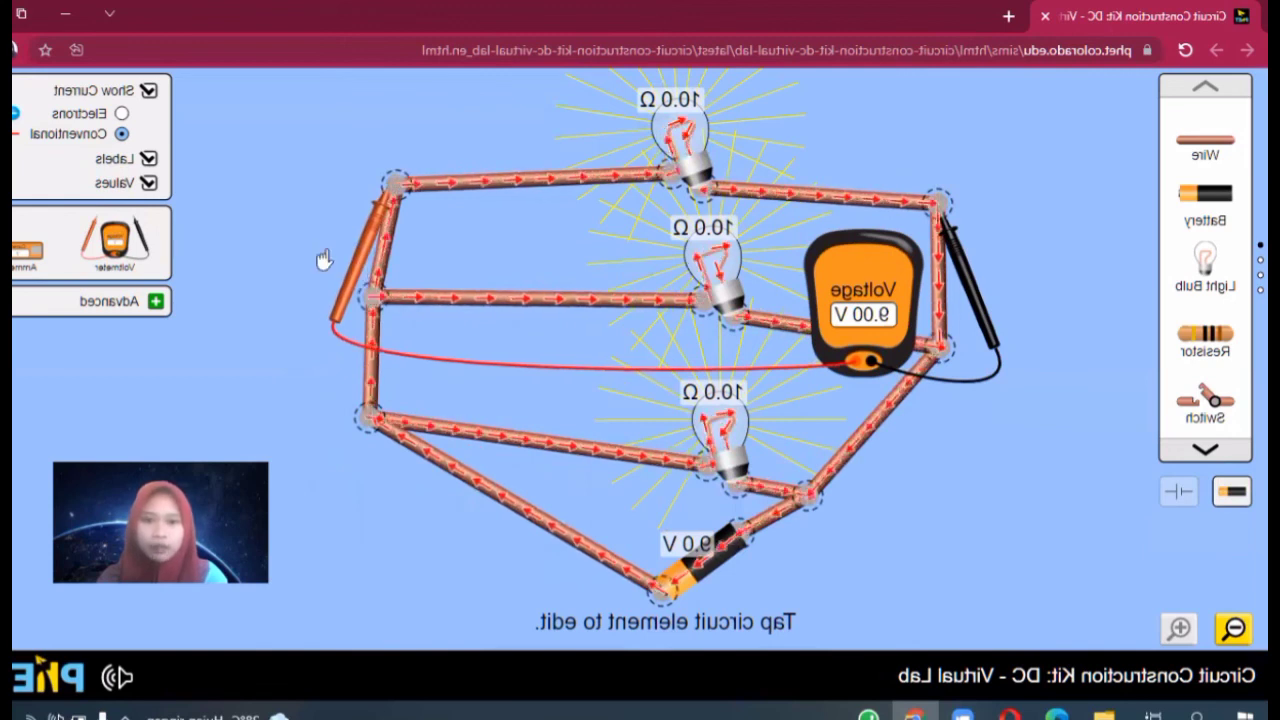
left_click_drag(343, 313, 326, 410)
left_click_drag(968, 296, 950, 390)
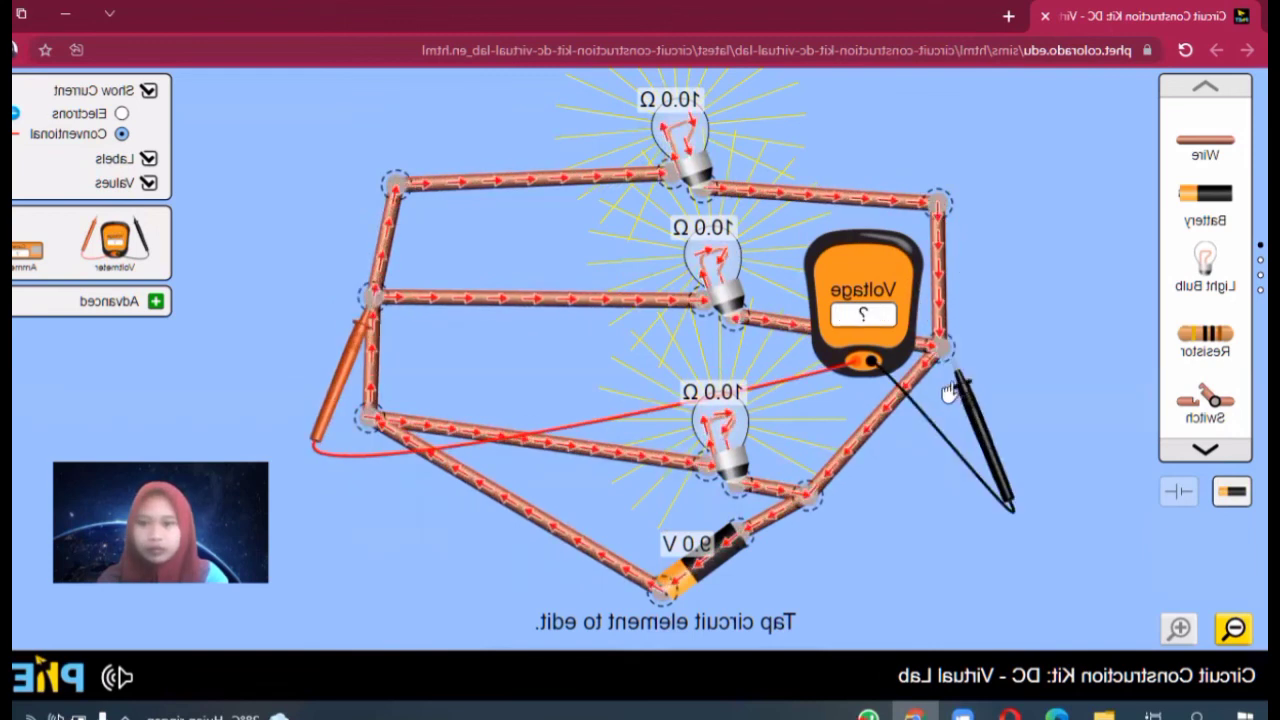
Measure the voltage across the lowest branch at its end junctions, and put the voltmeter away
left_click_drag(950, 390, 893, 500)
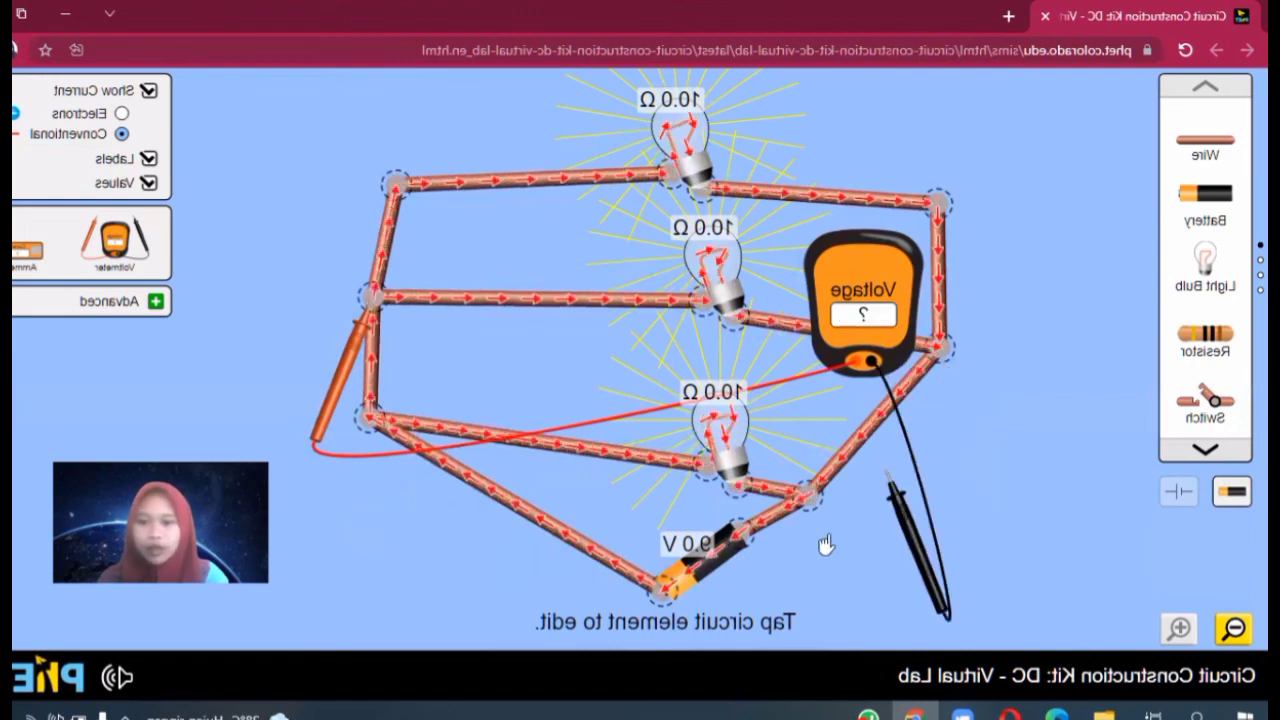
left_click_drag(826, 544, 824, 524)
left_click_drag(358, 330, 351, 443)
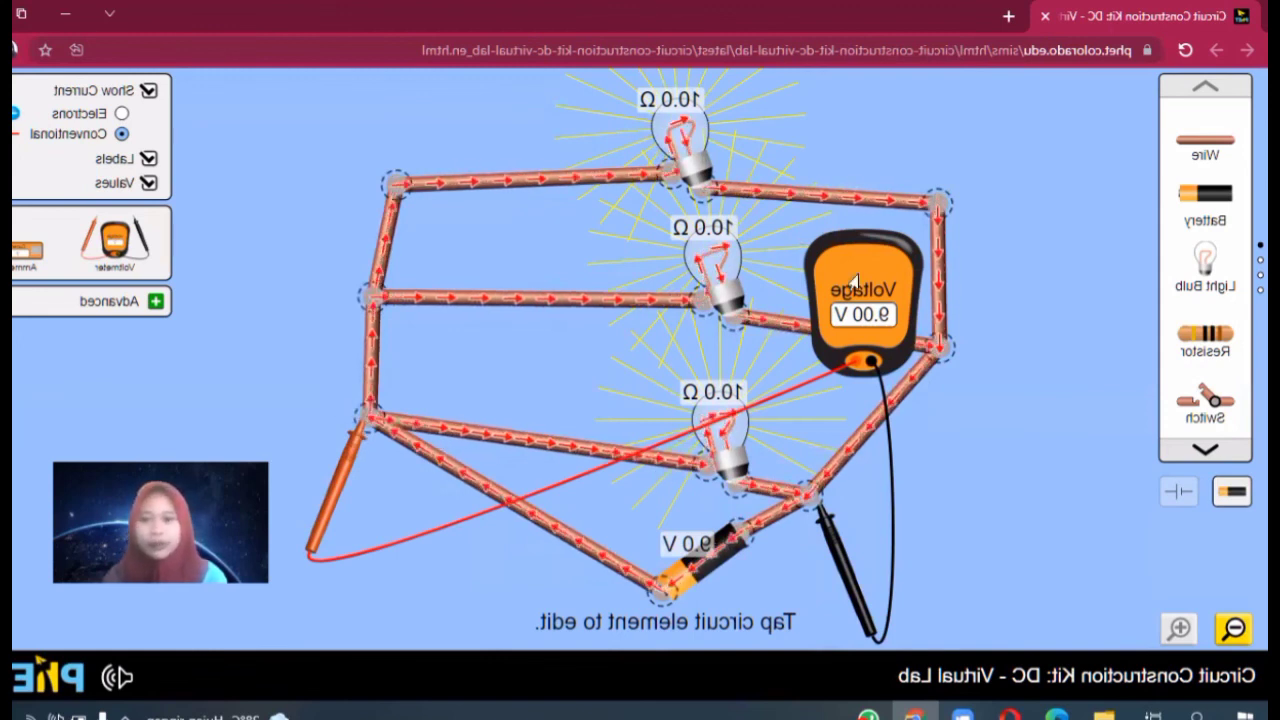
left_click_drag(145, 318, 113, 274)
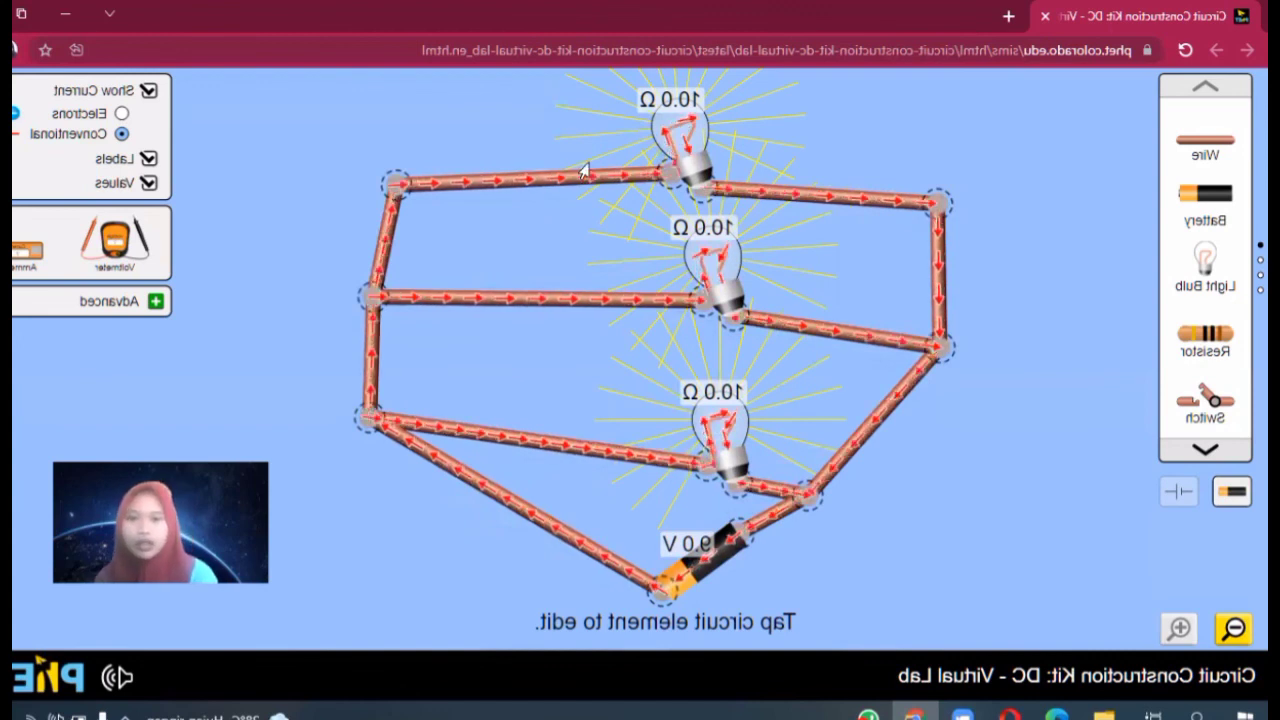
left_click(1200, 451)
left_click(1200, 451)
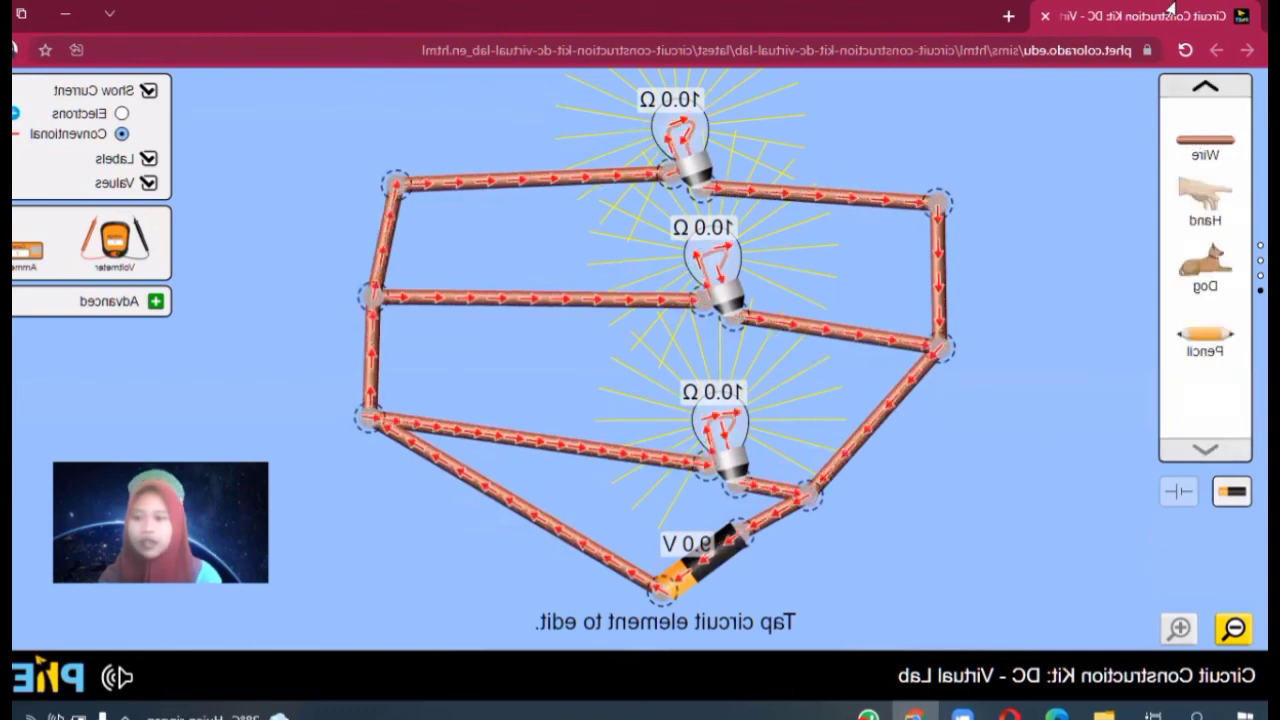
left_click(1206, 92)
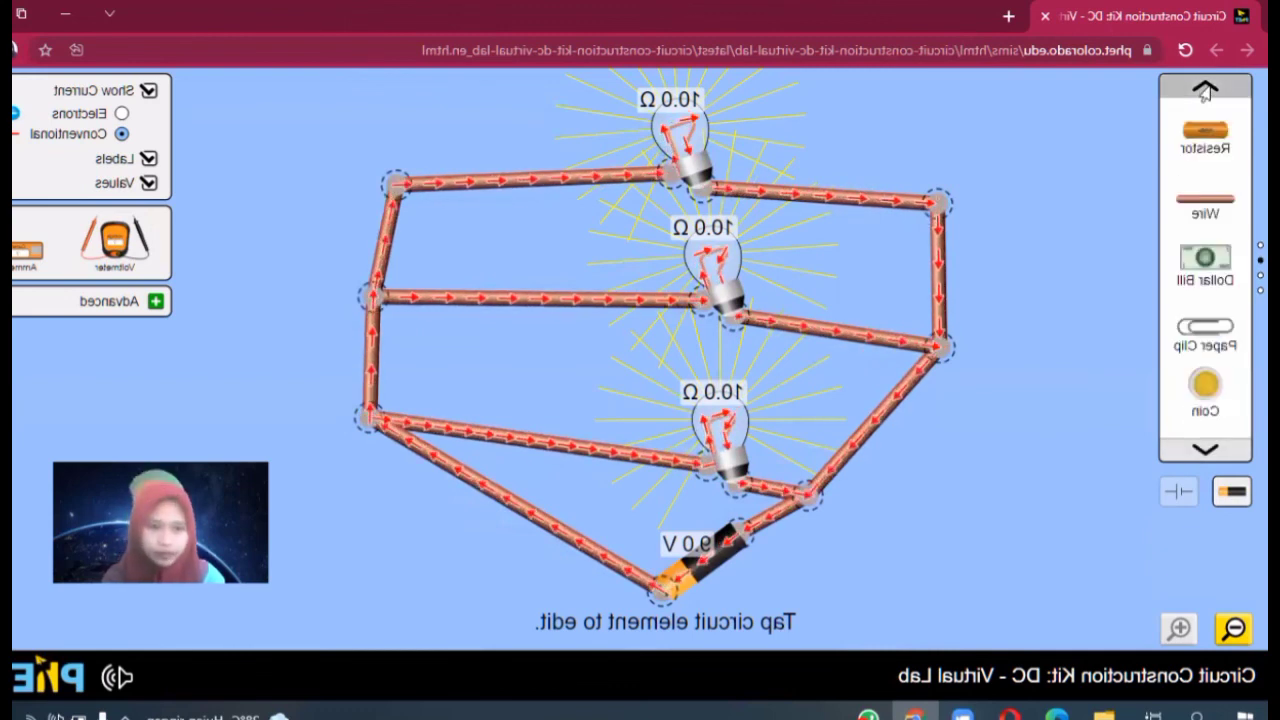
left_click(1206, 90)
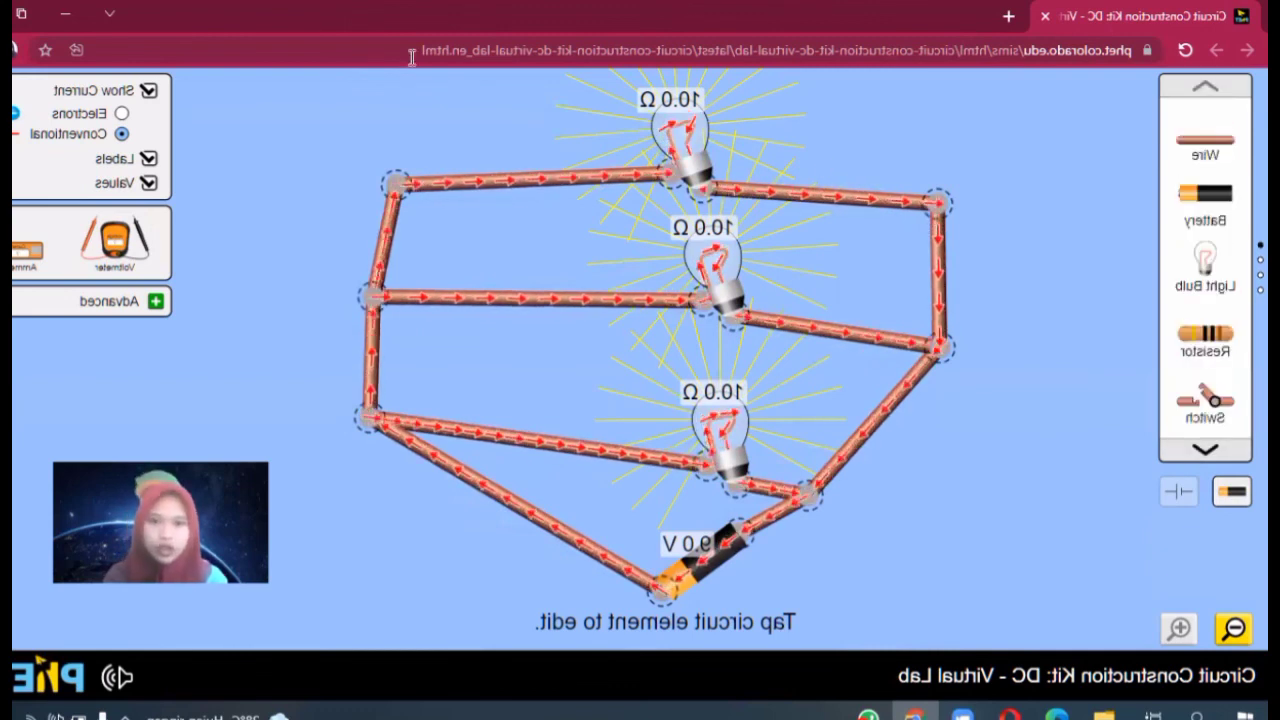
Display the current as electrons instead of conventional current
left_click(121, 114)
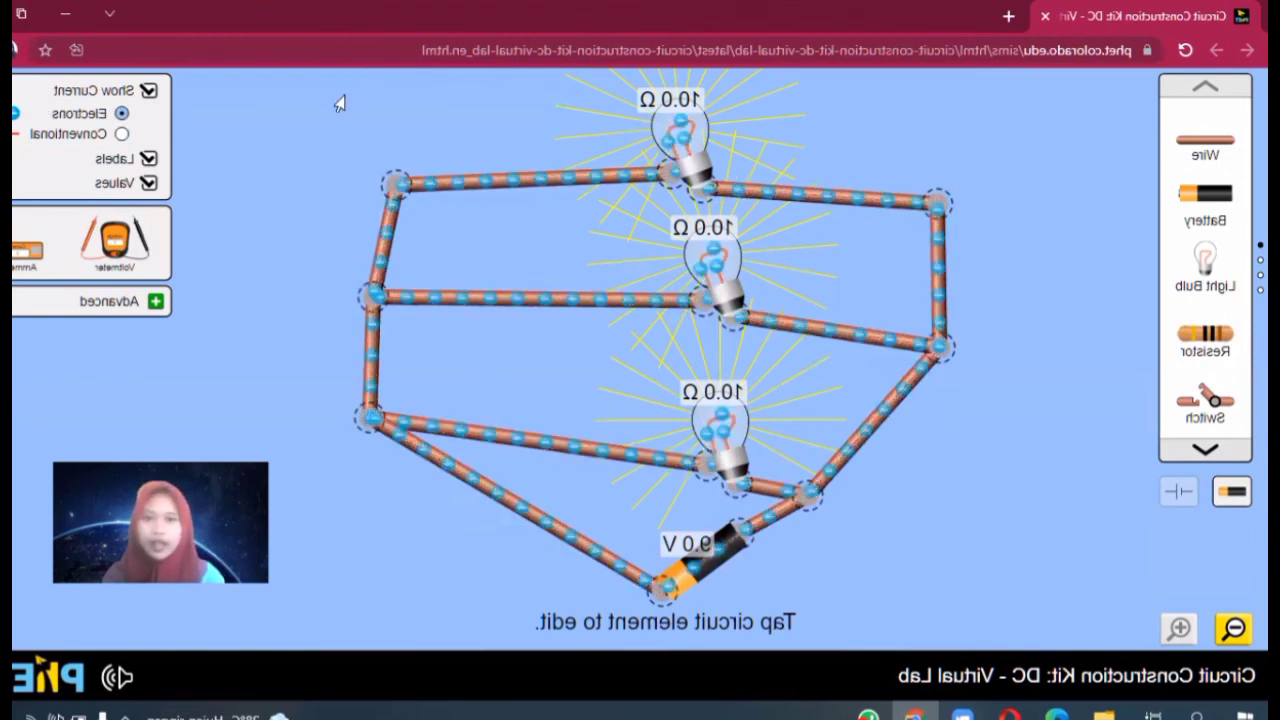